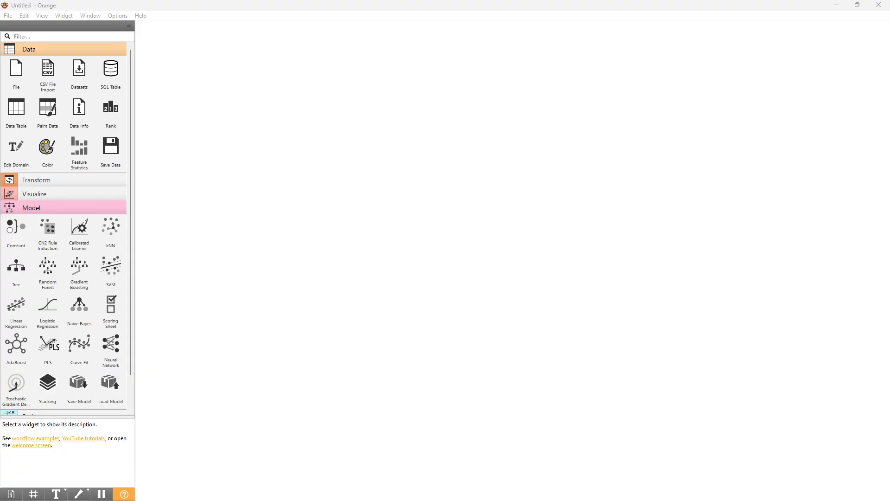
# Place a Datasets widget on the empty canvas.
pyautogui.click(88, 77)
pyautogui.moveTo(88, 77); pyautogui.dragTo(201, 153)
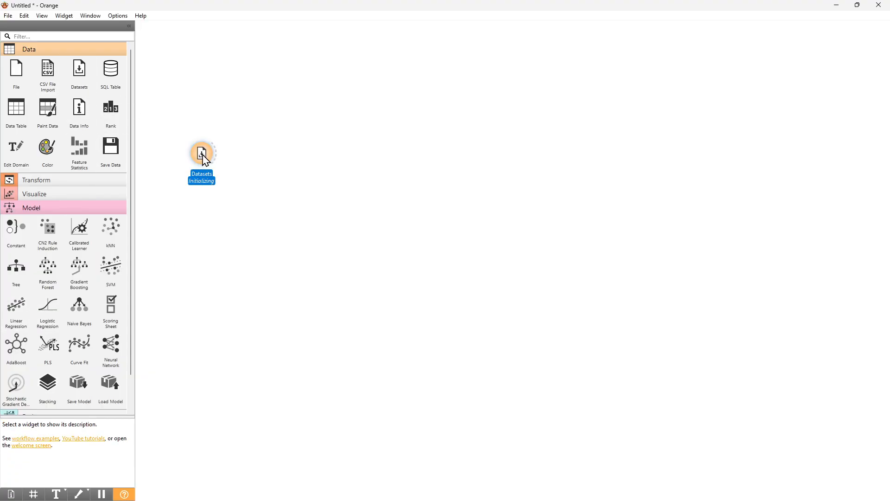
pyautogui.click(233, 210)
pyautogui.moveTo(204, 154); pyautogui.dragTo(190, 160)
# Search the online datasets for "import" and load the Imports 1985 dataset in the Datasets widget.
pyautogui.doubleClick(189, 159)
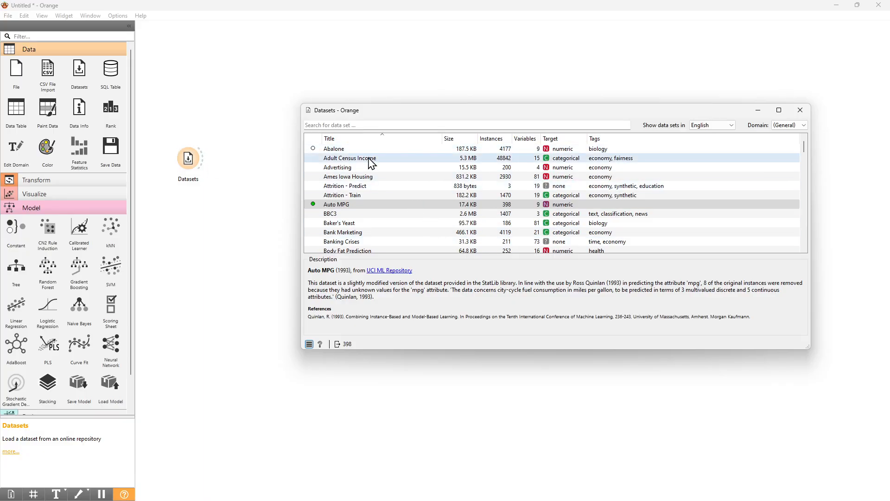
pyautogui.scroll(-12, 419, 220)
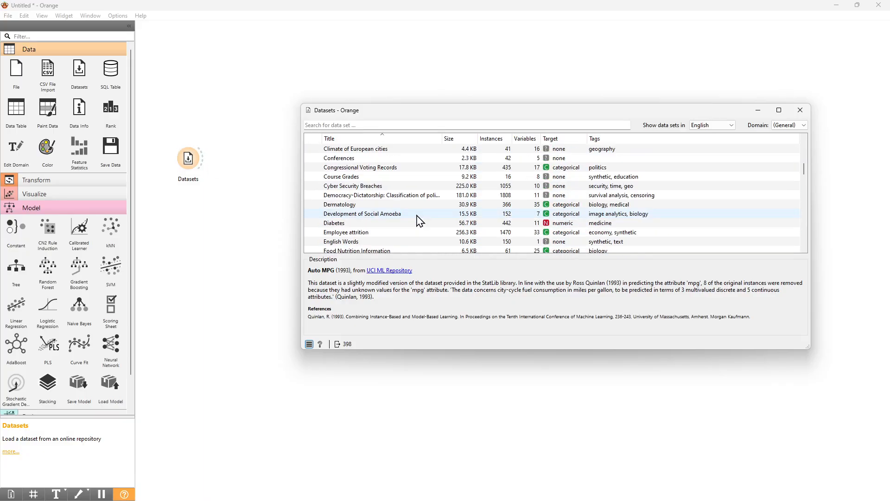
pyautogui.scroll(-15, 420, 221)
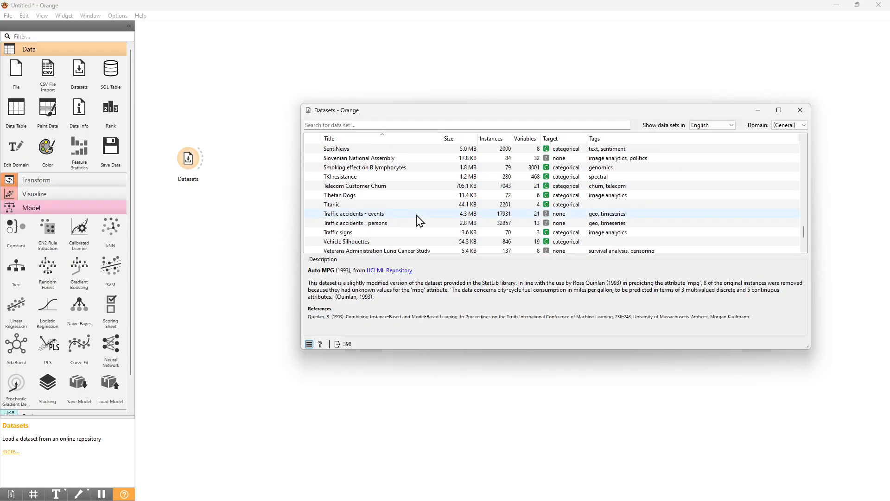
pyautogui.scroll(15, 420, 220)
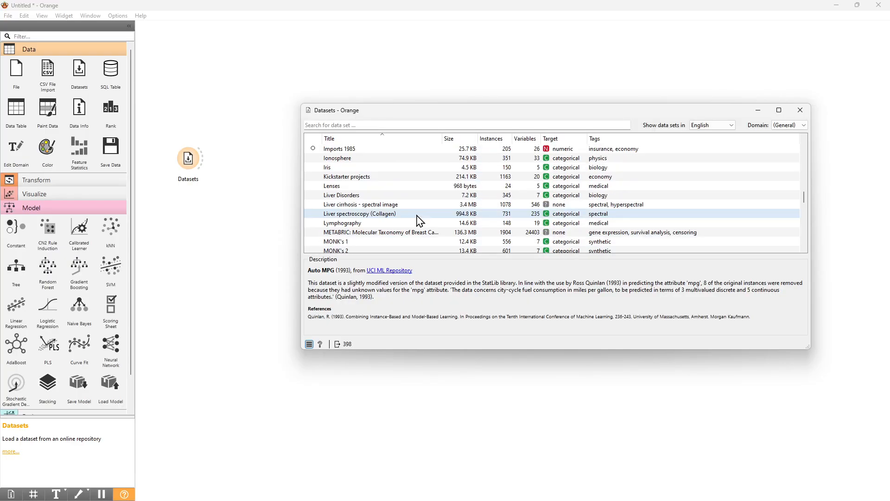
pyautogui.scroll(12, 420, 220)
pyautogui.click(358, 124)
pyautogui.write('import')
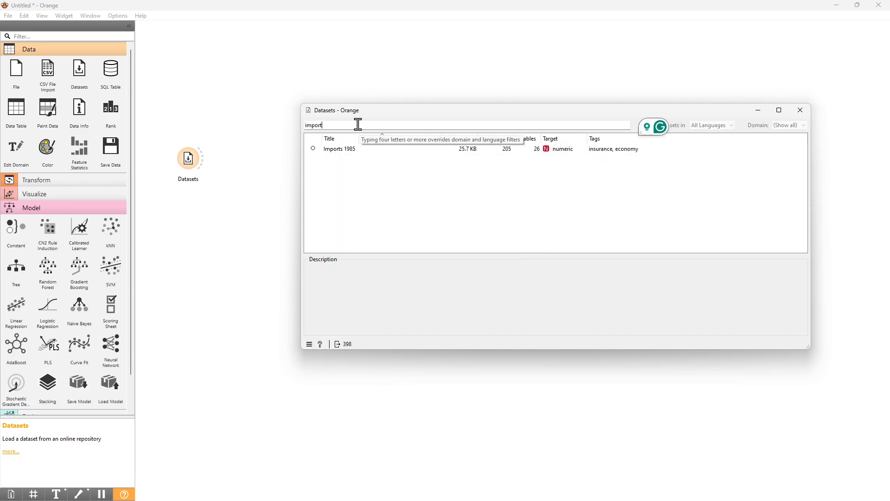
pyautogui.click(353, 148)
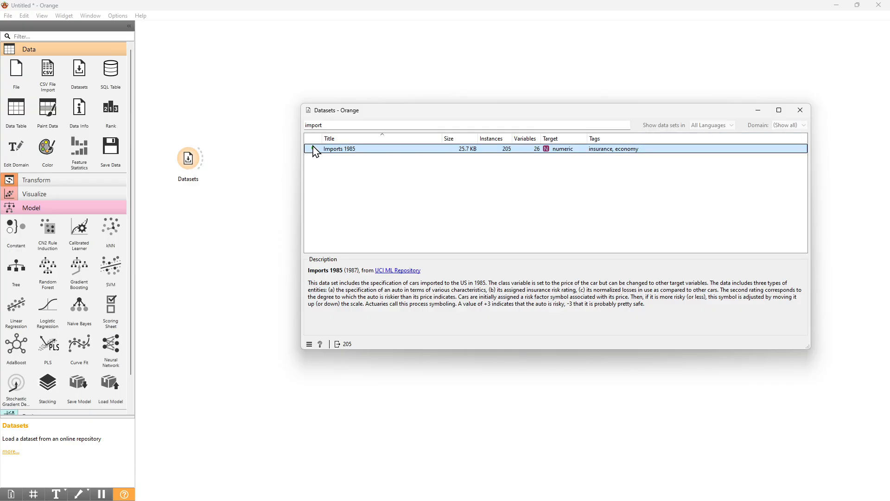
pyautogui.click(800, 111)
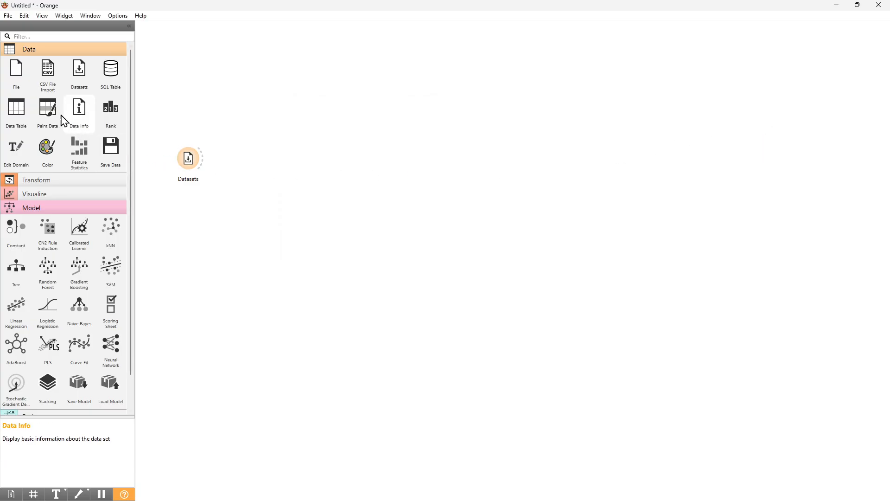
# Add a Data Table widget fed by Datasets and look through all columns of the car data.
pyautogui.moveTo(14, 109)
pyautogui.mouseDown()
pyautogui.moveTo(256, 129)
pyautogui.moveTo(259, 114)
pyautogui.mouseUp()
pyautogui.moveTo(209, 155); pyautogui.dragTo(262, 117)
pyautogui.doubleClick(262, 116)
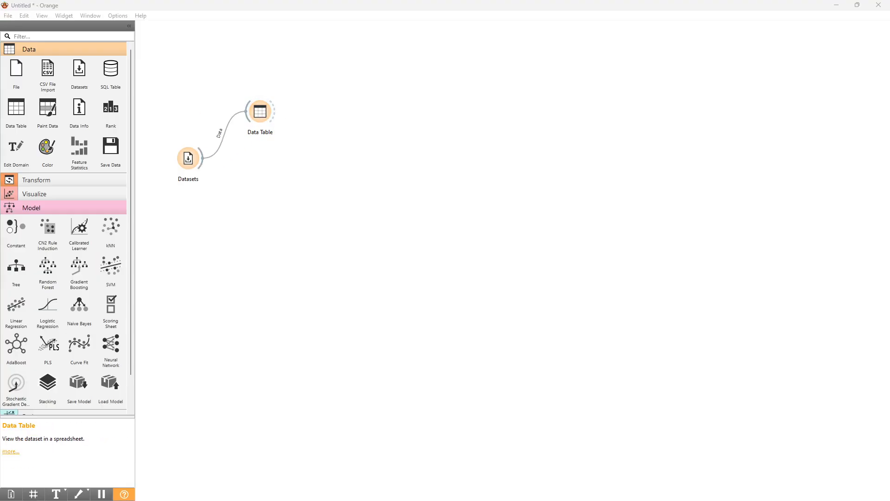
pyautogui.moveTo(485, 180); pyautogui.dragTo(677, 197)
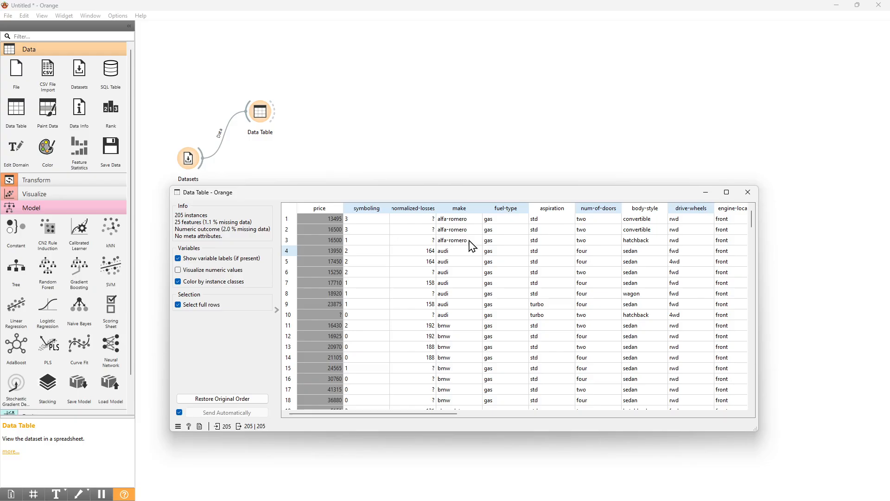
pyautogui.moveTo(445, 414); pyautogui.dragTo(747, 404)
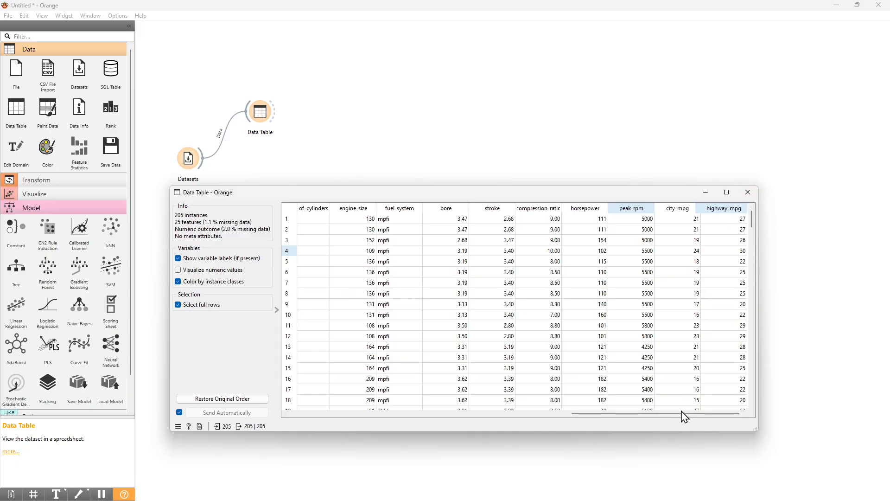
pyautogui.moveTo(682, 413); pyautogui.dragTo(408, 354)
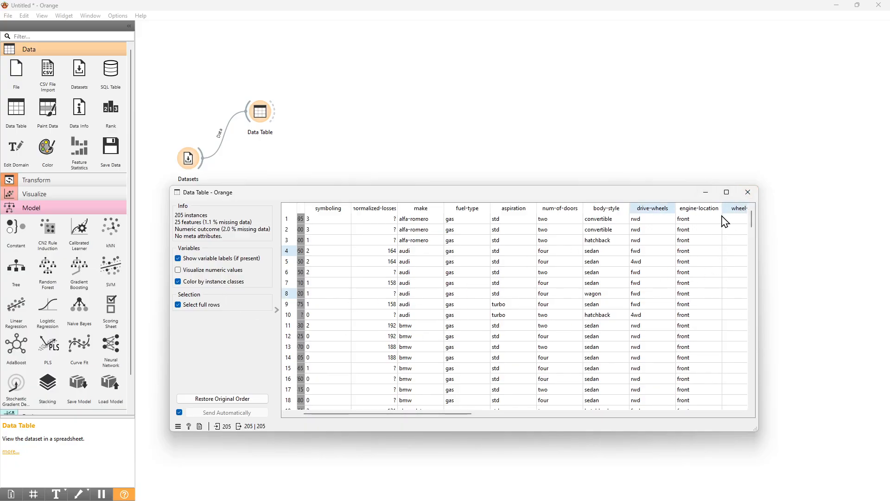
pyautogui.click(748, 192)
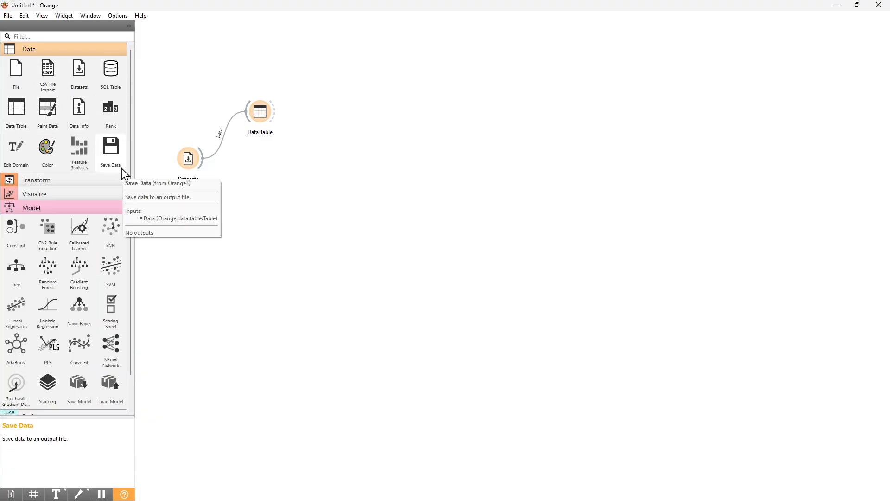
# Add a Data Info widget fed by Datasets and review the data table properties.
pyautogui.moveTo(79, 109); pyautogui.dragTo(262, 64)
pyautogui.moveTo(206, 156); pyautogui.dragTo(253, 69)
pyautogui.doubleClick(251, 66)
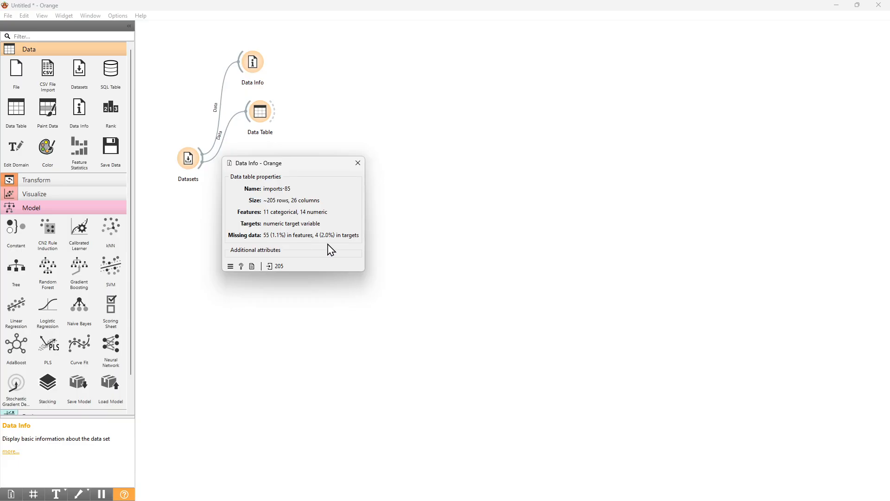
pyautogui.click(358, 163)
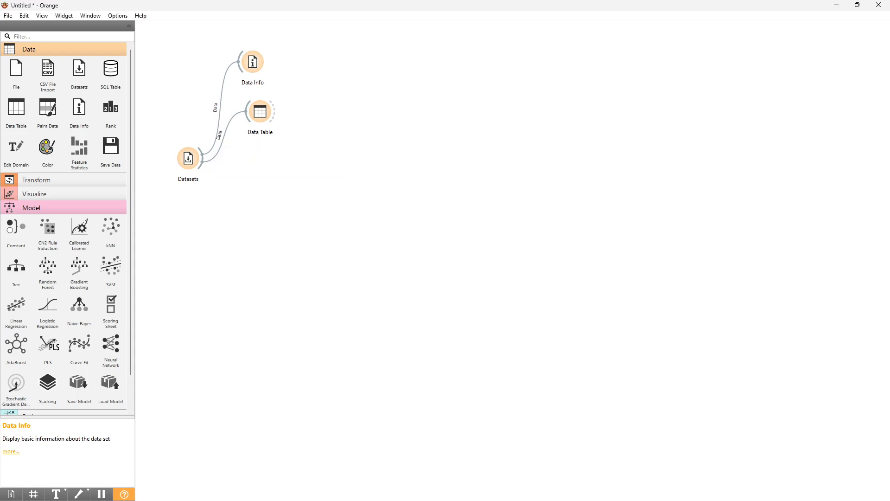
# Review the Imports 1985 entry and its description in the Datasets widget.
pyautogui.click(188, 163)
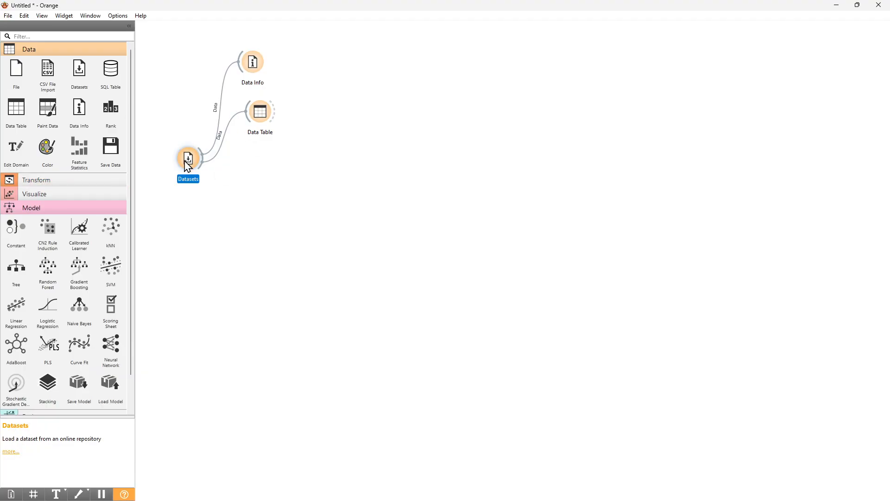
pyautogui.doubleClick(188, 163)
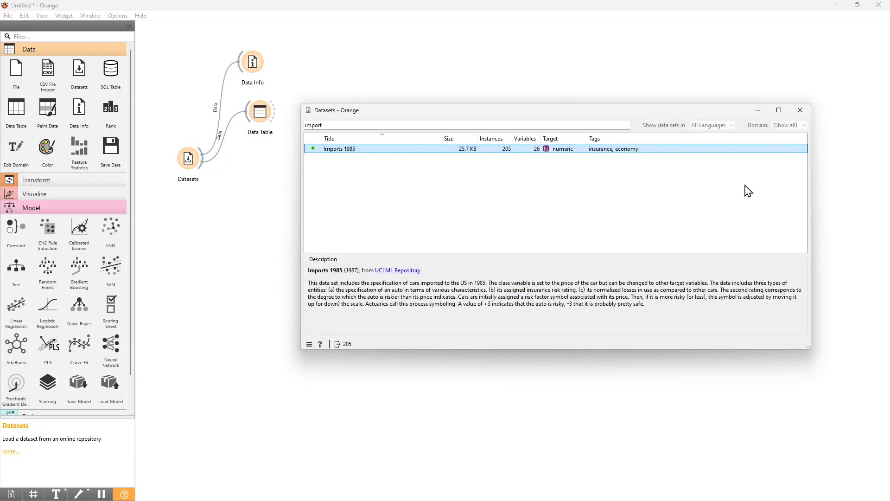
pyautogui.click(801, 110)
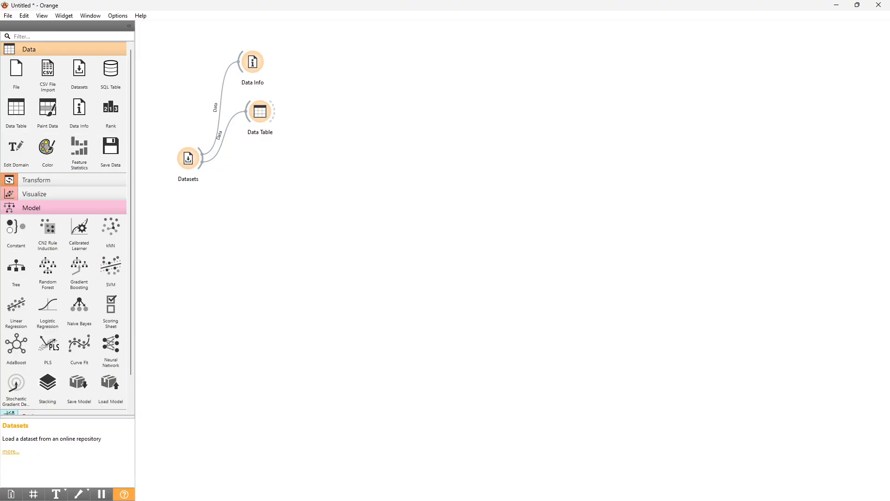
# Add an Edit Domain widget linked from Datasets and place it below Data Table.
pyautogui.moveTo(201, 167); pyautogui.dragTo(248, 204)
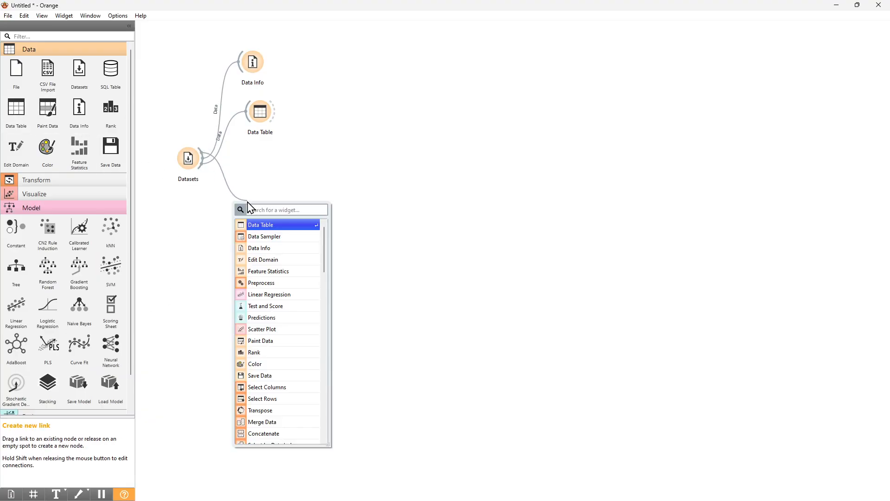
pyautogui.write('edit')
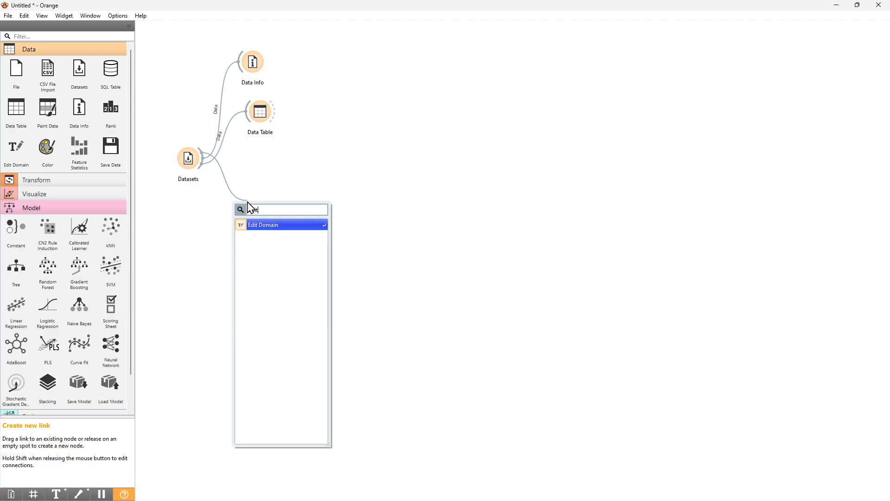
pyautogui.click(268, 226)
pyautogui.moveTo(262, 208); pyautogui.dragTo(259, 183)
# Examine the types and values of symboling, normalized-losses and body-style in Edit Domain.
pyautogui.doubleClick(258, 176)
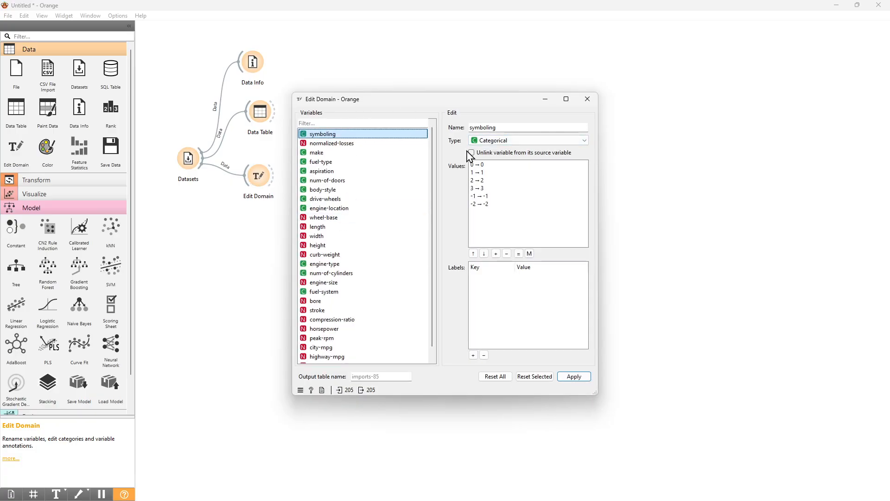
pyautogui.moveTo(188, 159); pyautogui.dragTo(185, 159)
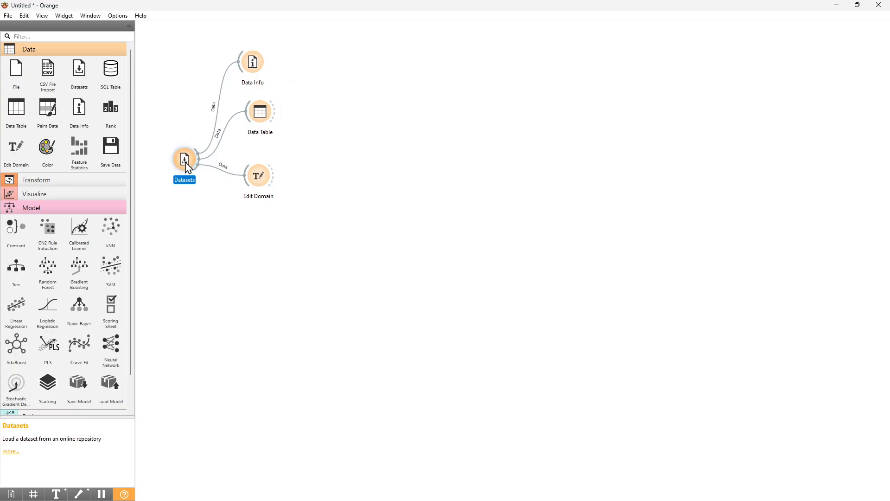
pyautogui.doubleClick(252, 178)
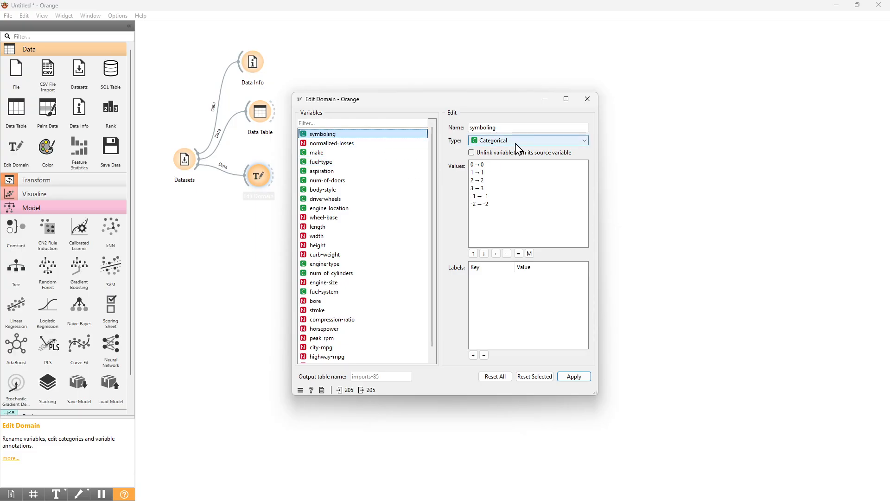
pyautogui.click(338, 147)
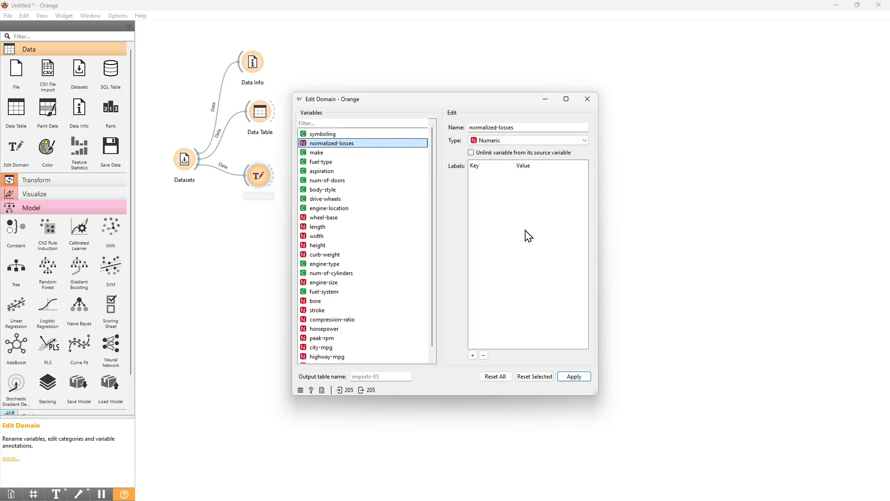
pyautogui.click(328, 190)
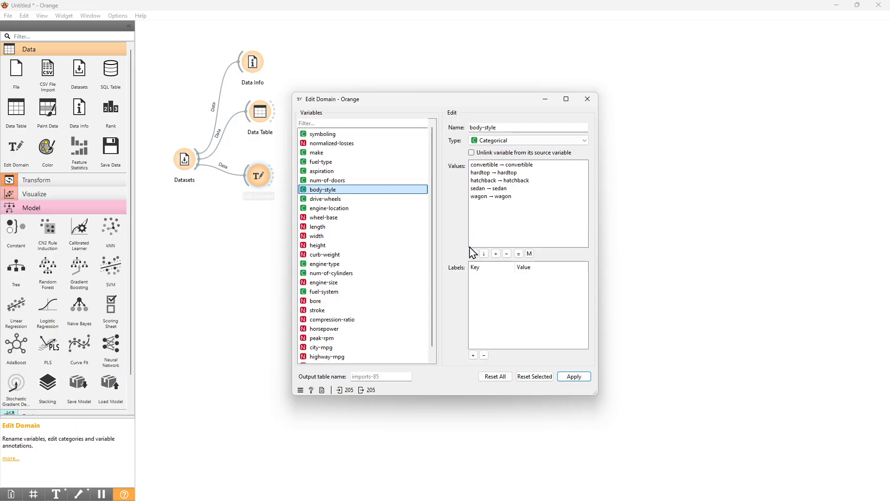
pyautogui.scroll(-1, 349, 291)
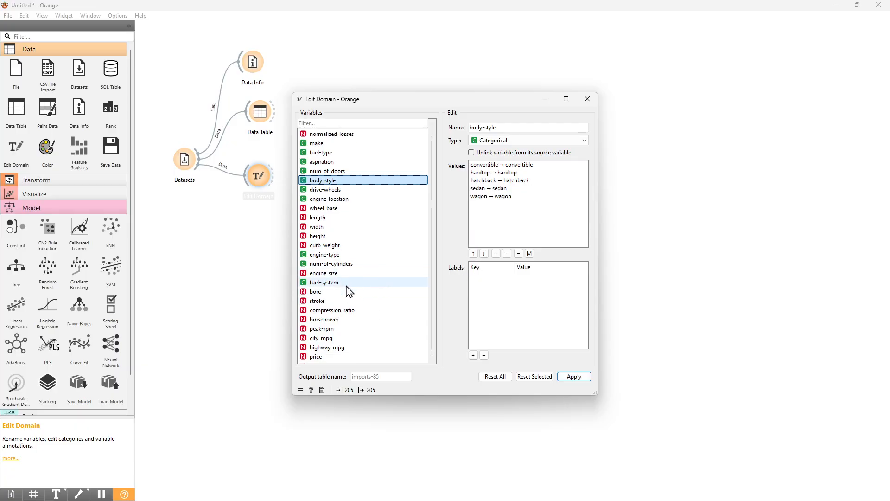
pyautogui.scroll(1, 348, 291)
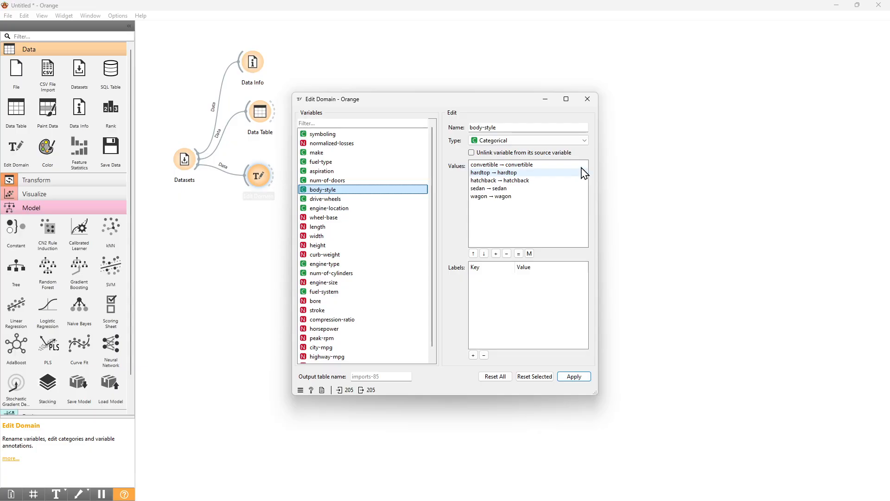
pyautogui.click(588, 99)
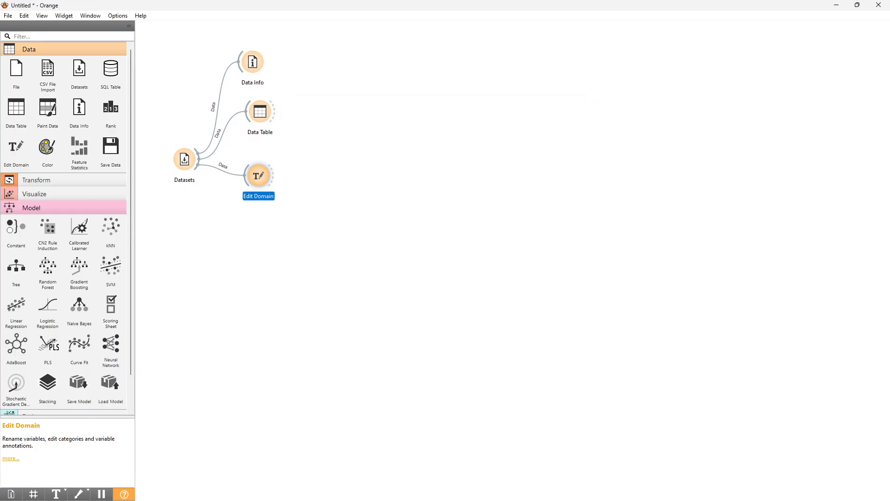
# Add a Select Columns widget linked from Datasets and place it below Edit Domain.
pyautogui.moveTo(198, 177); pyautogui.dragTo(227, 246)
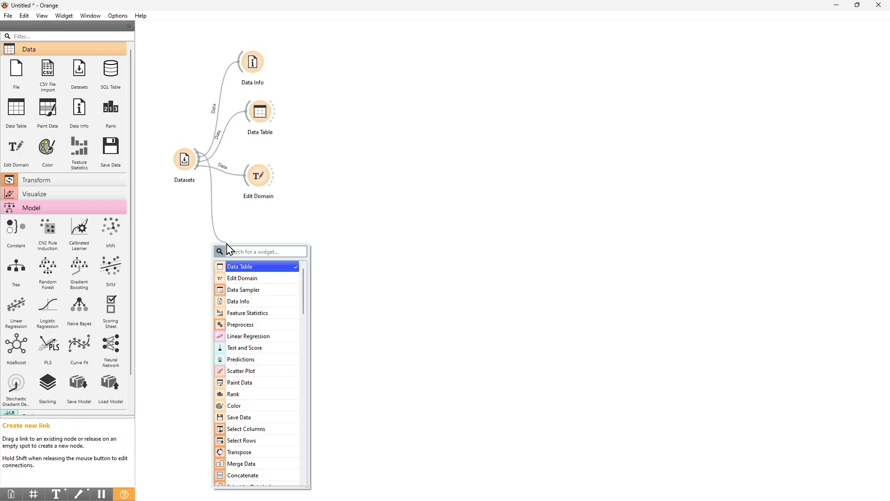
pyautogui.write('selec')
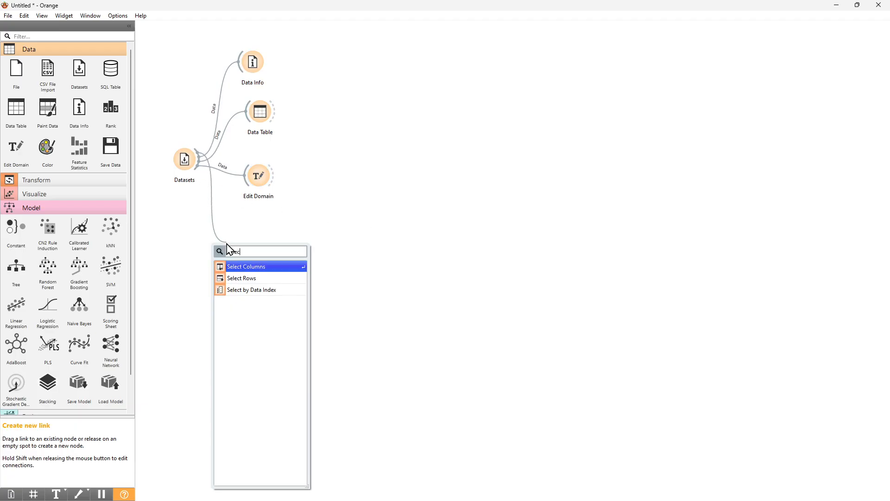
pyautogui.press('Return')
pyautogui.moveTo(230, 248); pyautogui.dragTo(262, 230)
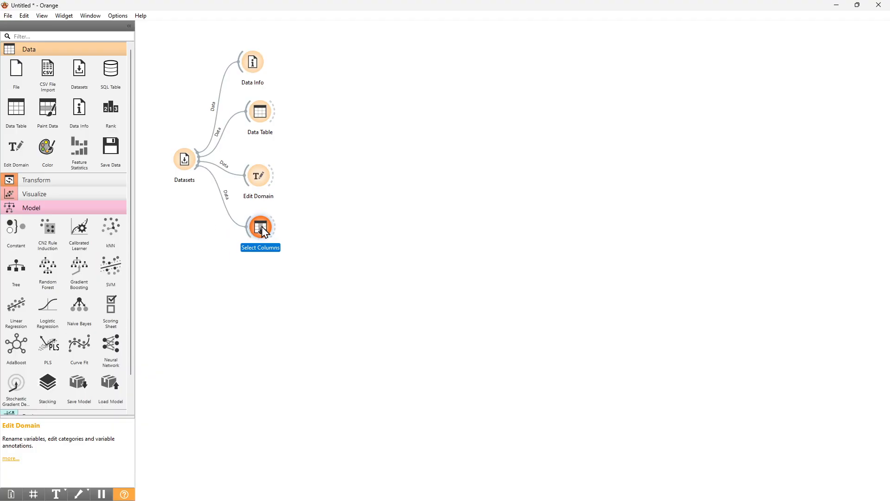
# Move the city-mpg feature and the price target to the ignored variables in Select Columns.
pyautogui.doubleClick(262, 230)
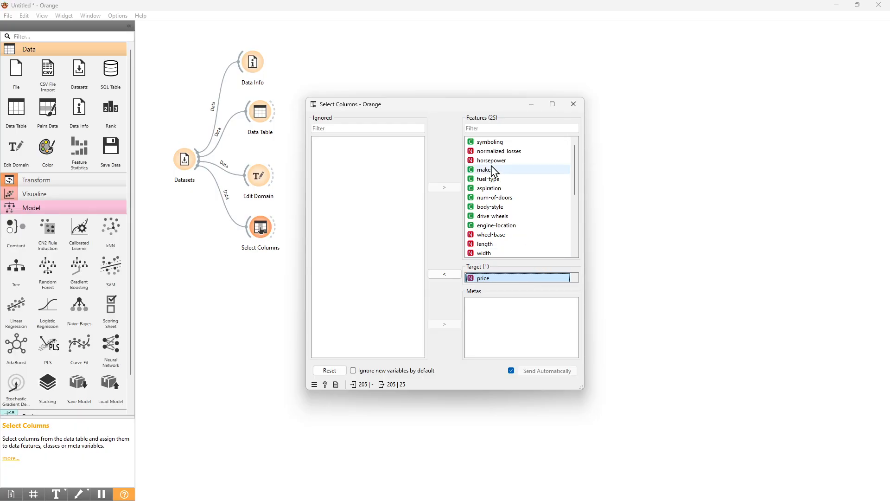
pyautogui.scroll(-4, 533, 236)
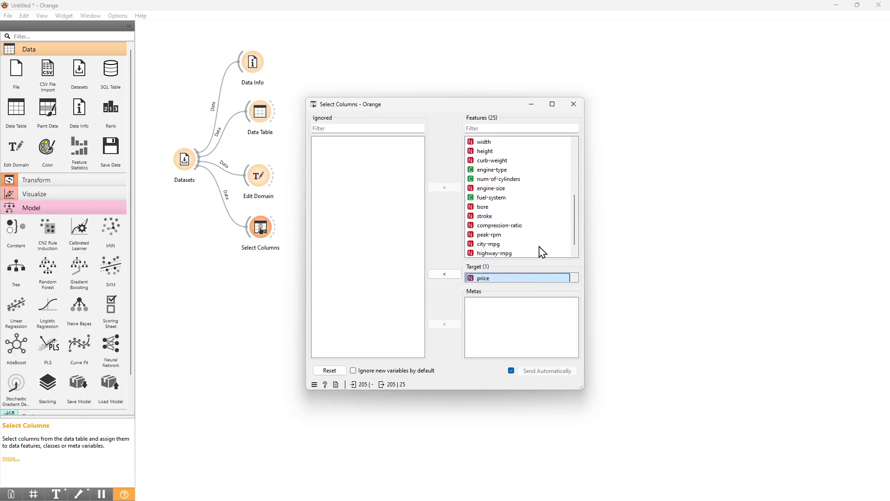
pyautogui.click(503, 244)
pyautogui.click(443, 187)
pyautogui.click(480, 278)
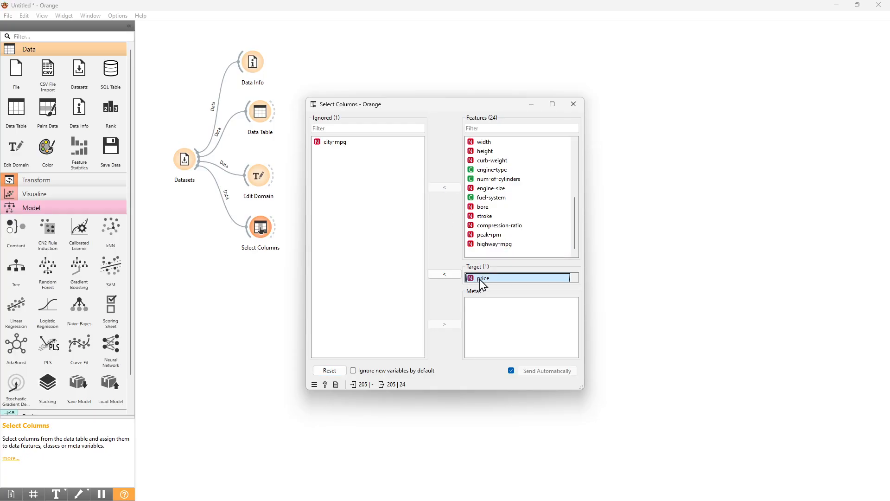
pyautogui.click(452, 274)
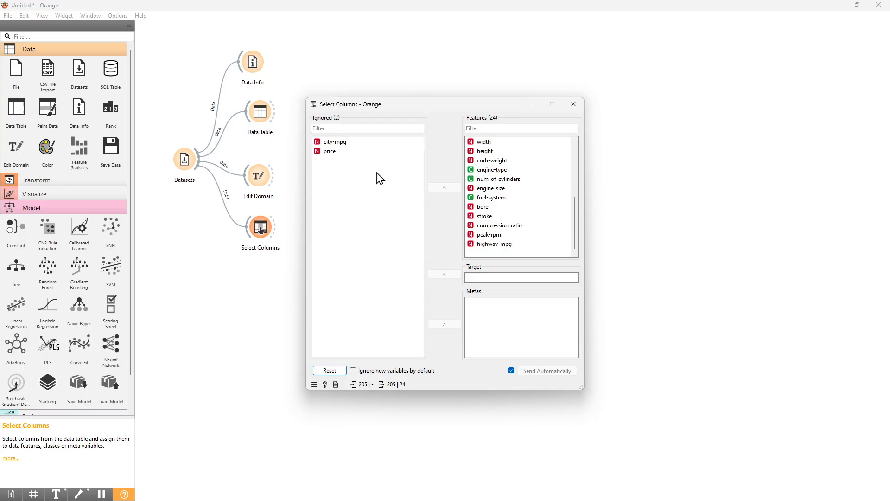
# Assign city-mpg as the target and return price to the features in Select Columns.
pyautogui.click(339, 143)
pyautogui.click(449, 276)
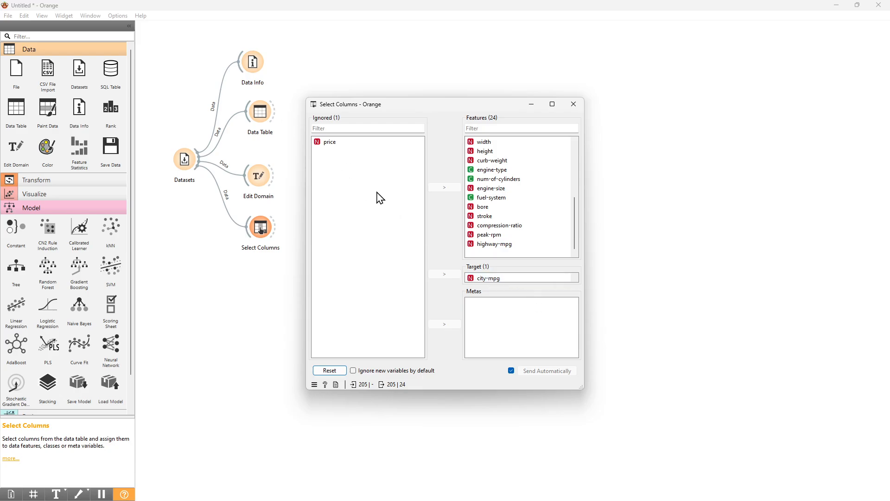
pyautogui.click(330, 141)
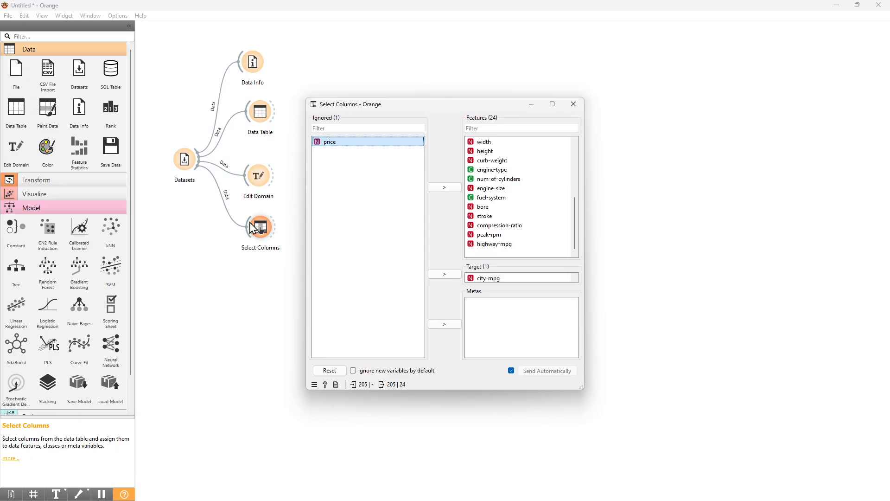
pyautogui.moveTo(408, 107); pyautogui.dragTo(539, 108)
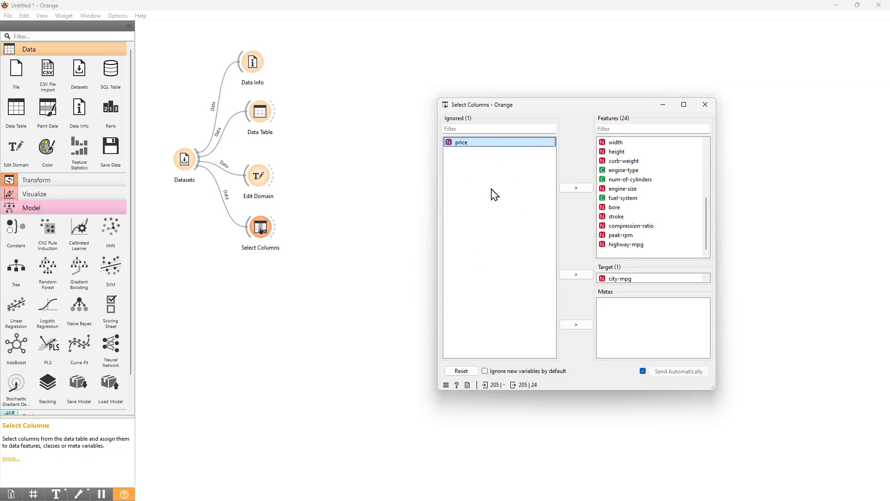
pyautogui.moveTo(548, 106); pyautogui.dragTo(406, 133)
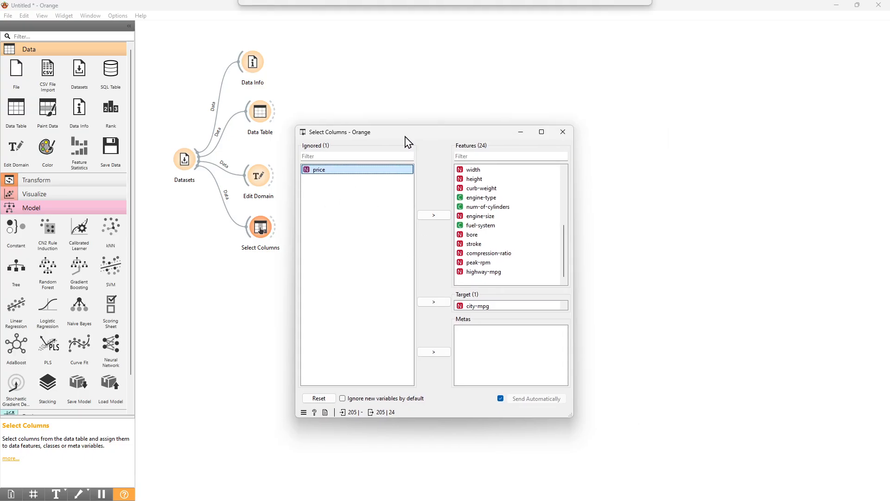
pyautogui.click(435, 216)
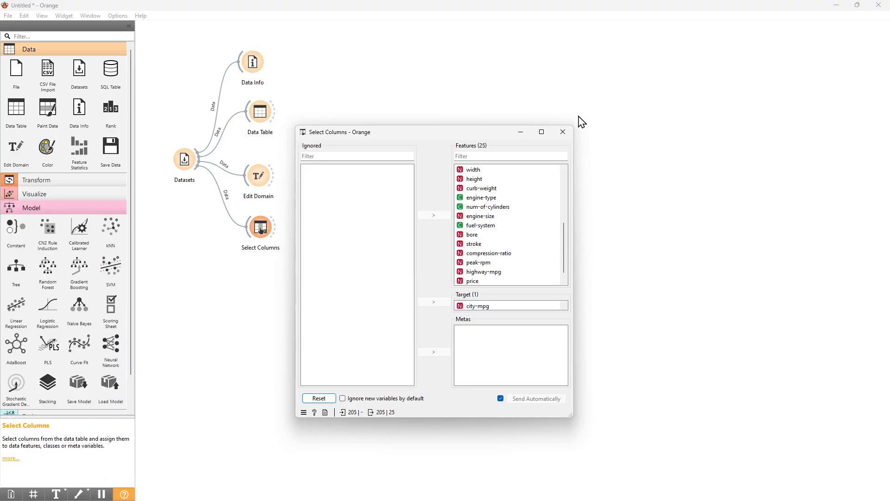
# Delete the Select Columns widget and add a fresh one linked from Datasets, placed below Edit Domain.
pyautogui.click(563, 132)
pyautogui.doubleClick(260, 227)
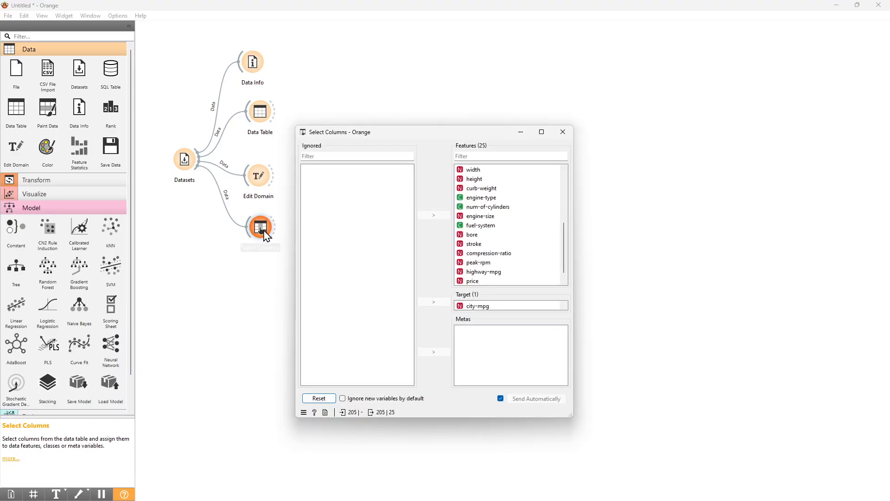
pyautogui.click(569, 135)
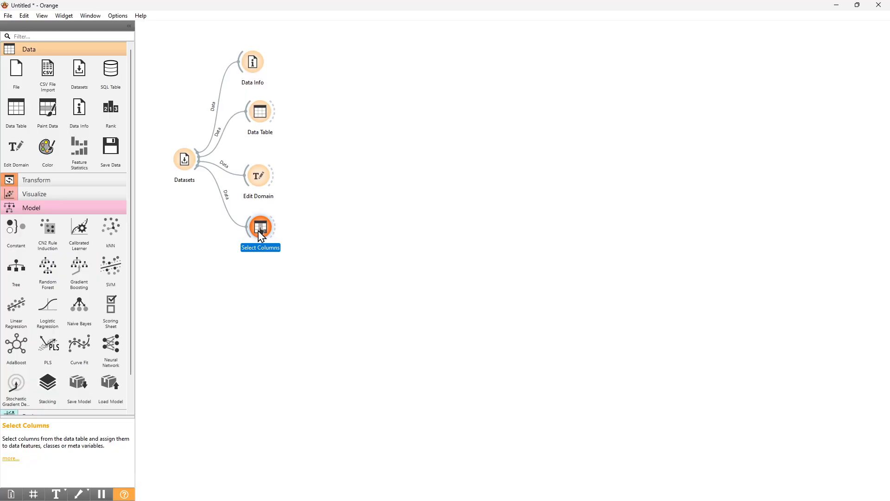
pyautogui.press('Delete')
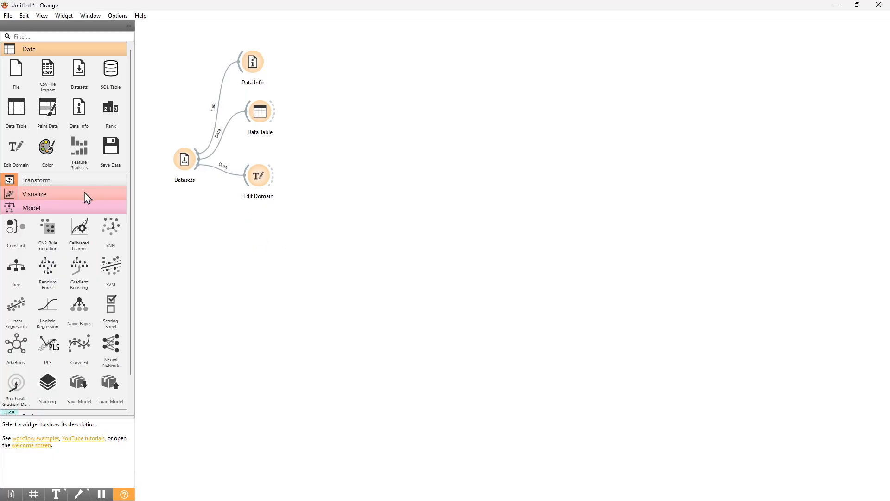
pyautogui.click(190, 168)
pyautogui.moveTo(200, 169); pyautogui.dragTo(239, 254)
pyautogui.write('sel')
pyautogui.press('Return')
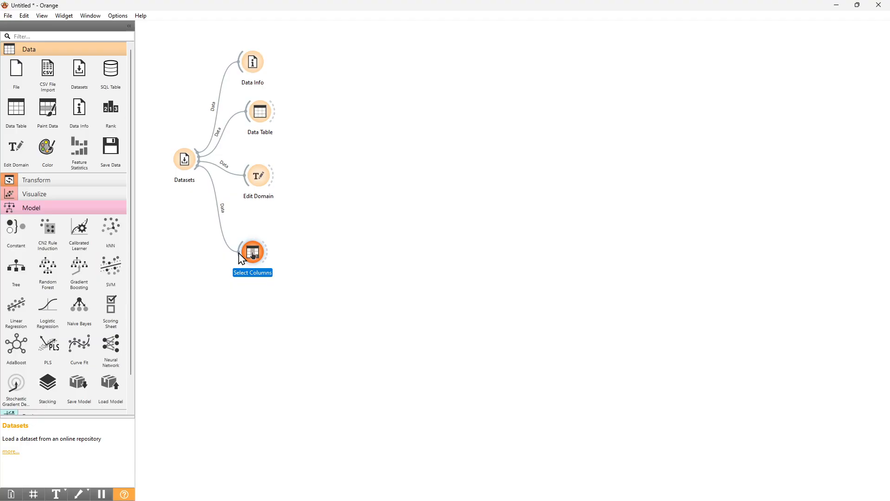
# Move city-mpg from the target to the features in the new Select Columns widget.
pyautogui.doubleClick(253, 257)
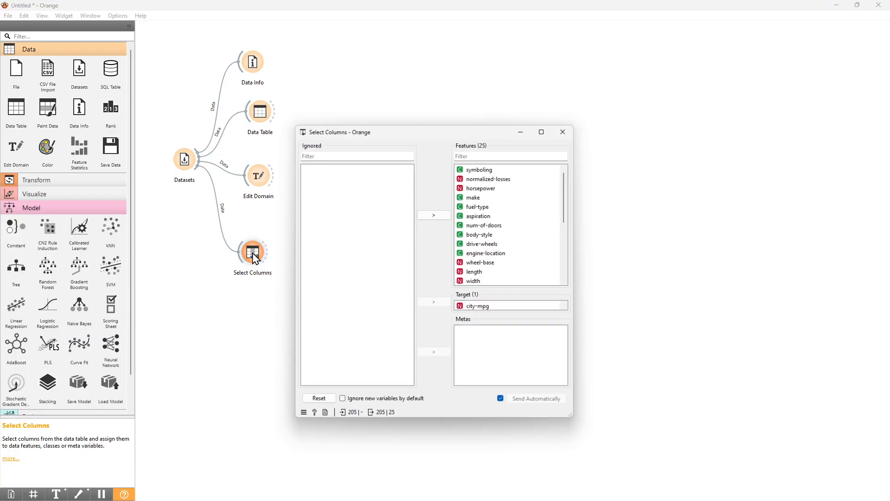
pyautogui.scroll(-2, 492, 283)
pyautogui.click(492, 307)
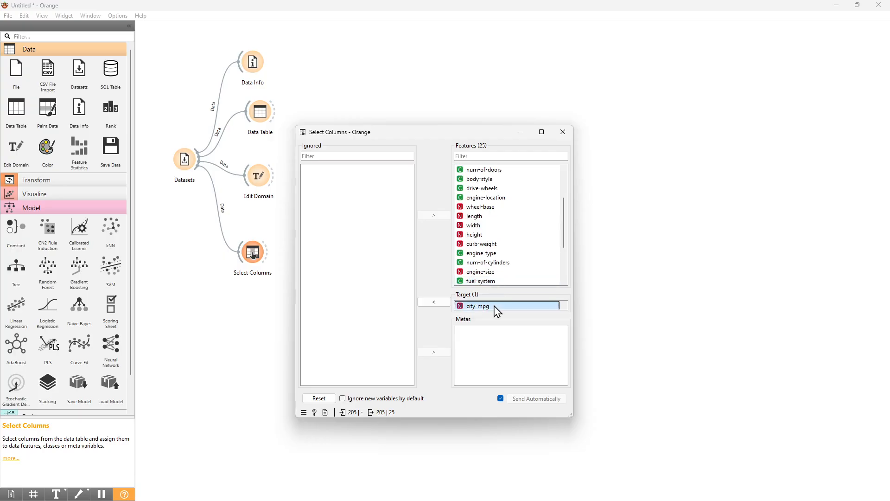
pyautogui.click(432, 304)
pyautogui.click(354, 171)
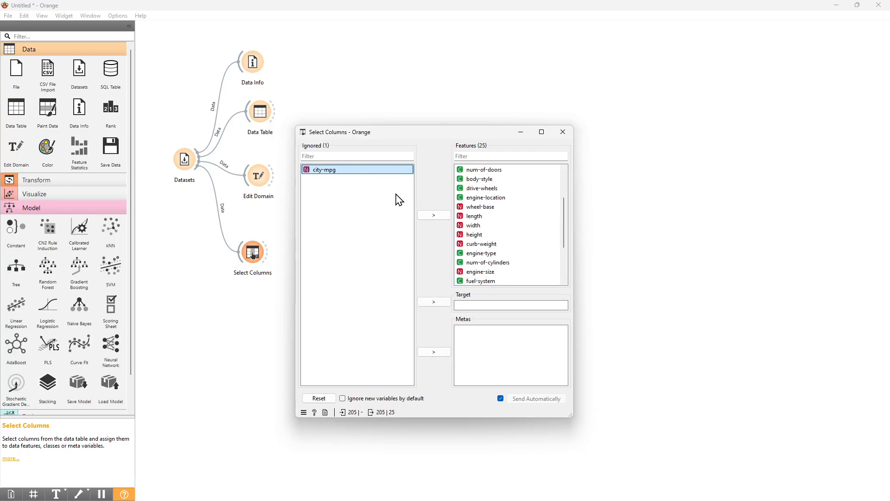
pyautogui.click(435, 216)
# Move price from the features to the target and close Select Columns.
pyautogui.scroll(-3, 493, 235)
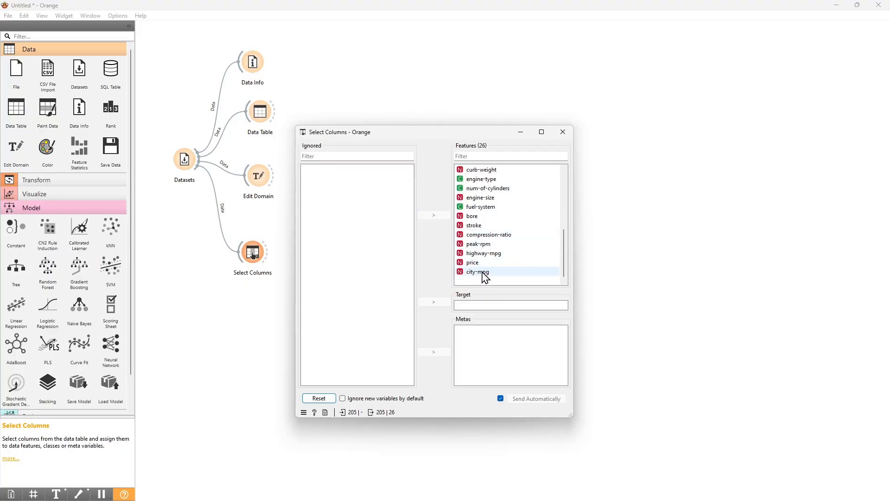
pyautogui.click(467, 262)
pyautogui.click(434, 216)
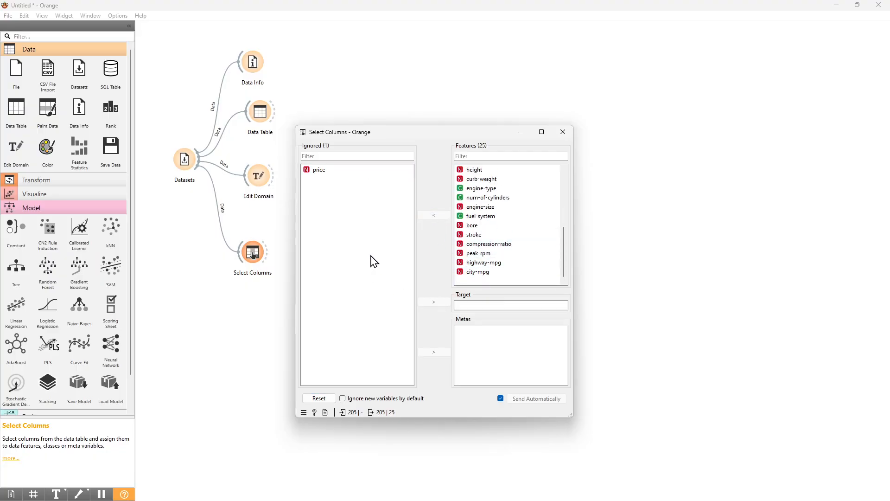
pyautogui.click(348, 180)
pyautogui.click(433, 302)
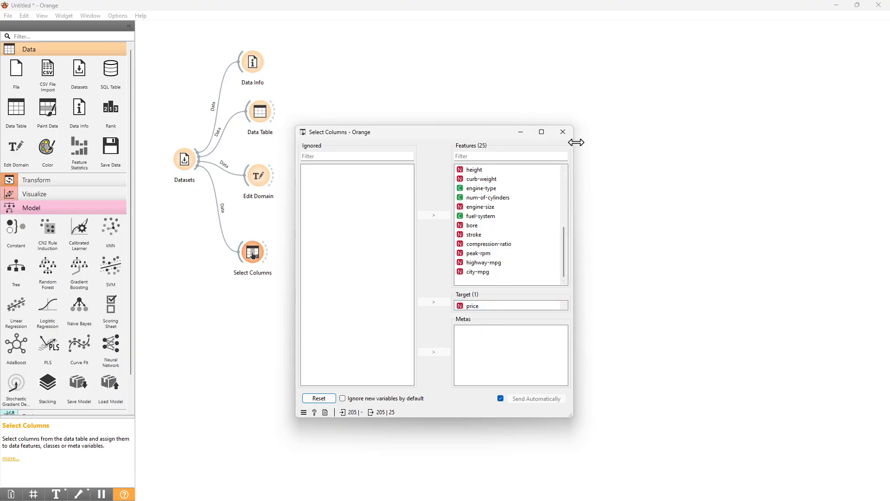
pyautogui.click(564, 132)
# Place Select Columns above Datasets beside Data Info, and shift Datasets lower on the canvas.
pyautogui.moveTo(252, 258); pyautogui.dragTo(198, 72)
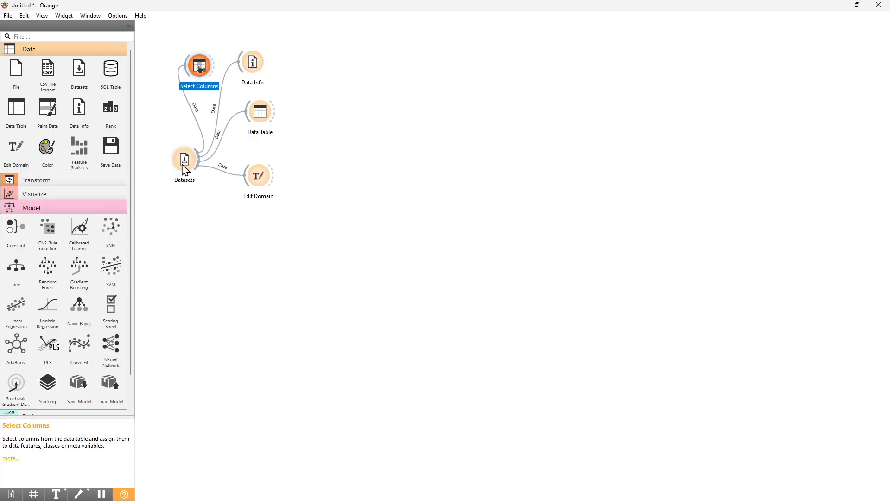
pyautogui.moveTo(185, 160); pyautogui.dragTo(170, 199)
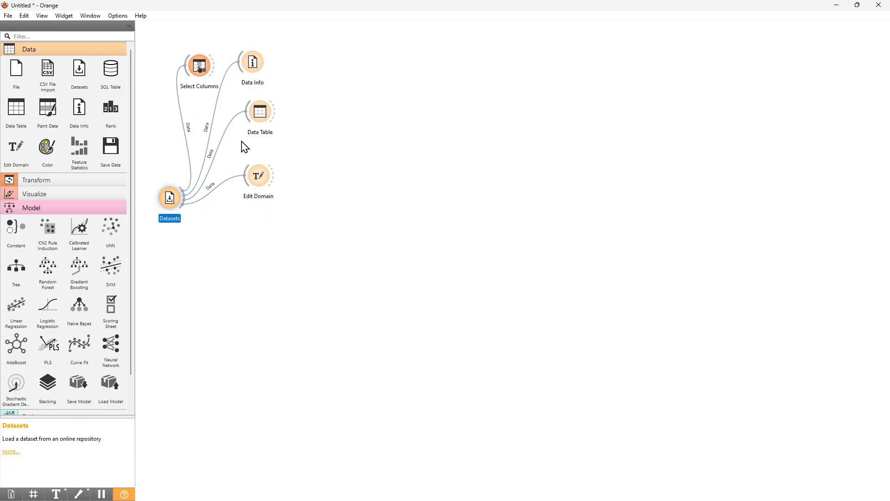
pyautogui.moveTo(201, 60); pyautogui.dragTo(193, 58)
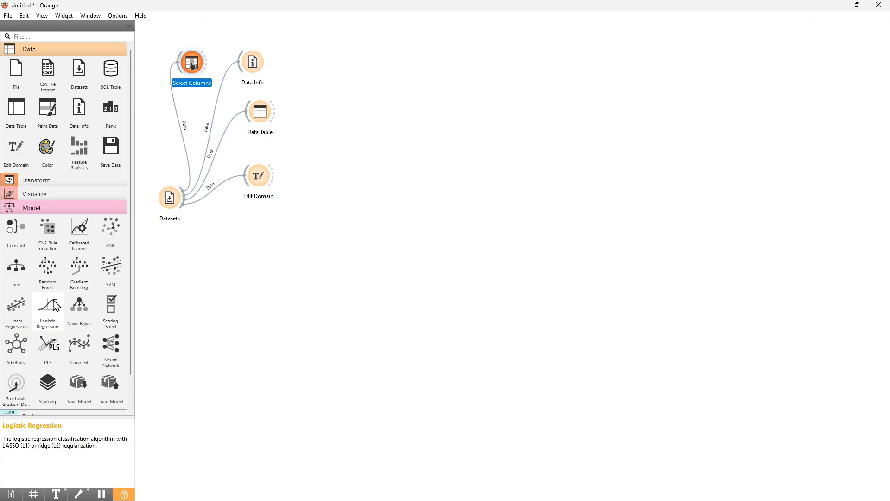
# Add a Linear Regression widget linked from Datasets below Edit Domain, and link its Coefficients to the Data input of a new Data Table.
pyautogui.moveTo(16, 306); pyautogui.dragTo(275, 254)
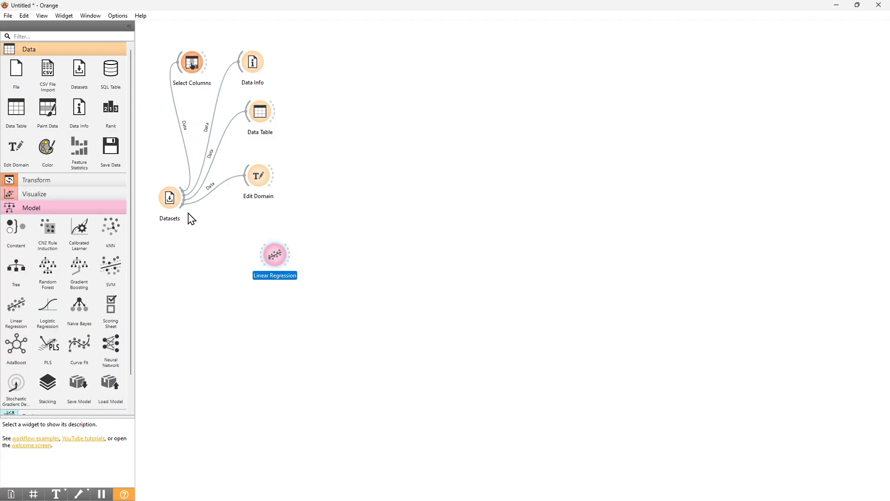
pyautogui.moveTo(184, 205); pyautogui.dragTo(273, 259)
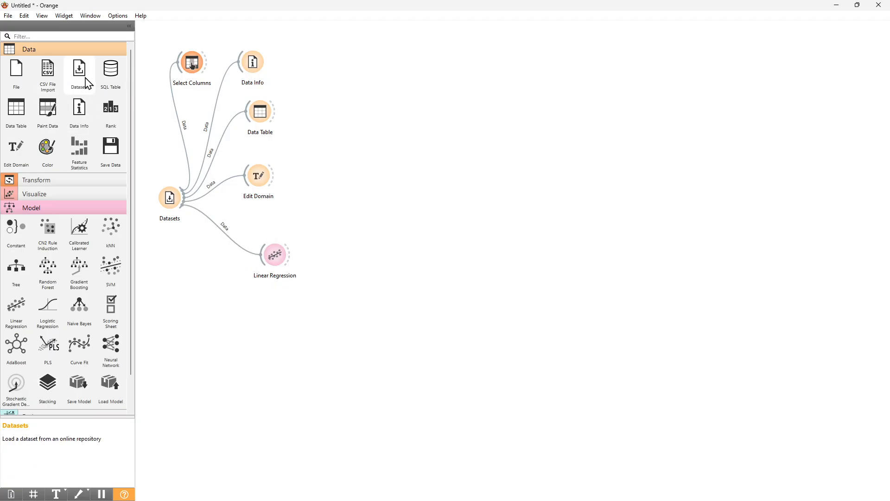
pyautogui.moveTo(24, 114); pyautogui.dragTo(333, 248)
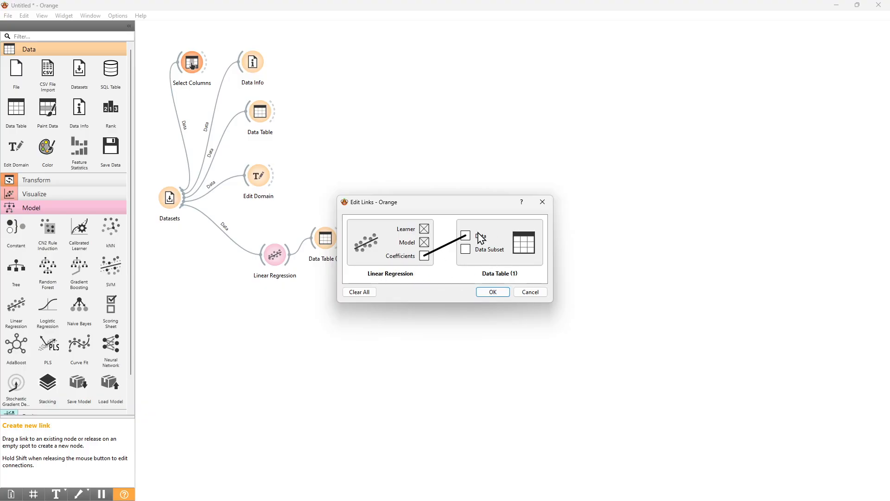
pyautogui.click(492, 292)
pyautogui.moveTo(325, 242); pyautogui.dragTo(366, 249)
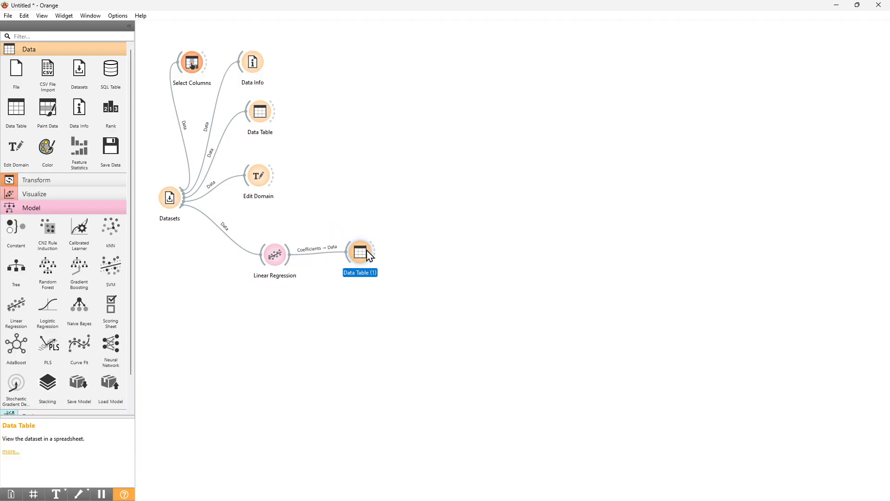
# Examine the regression intercept and the coefficients of each variable and category in the new Data Table.
pyautogui.doubleClick(367, 251)
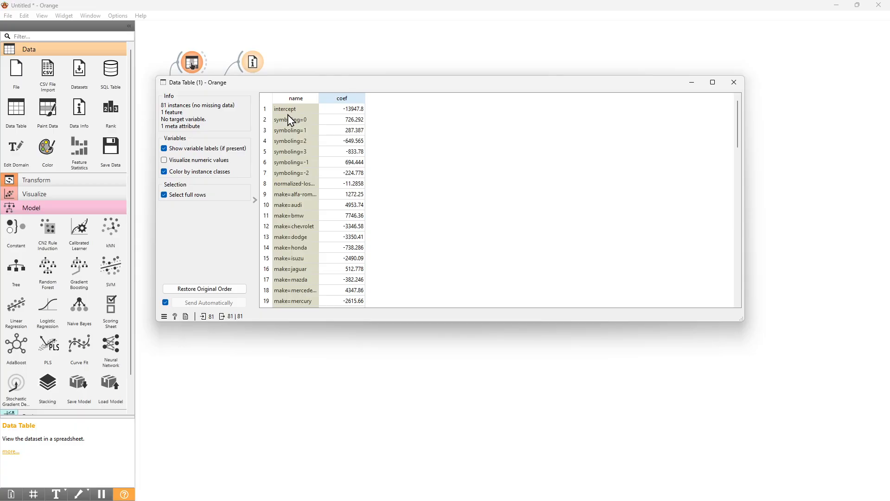
pyautogui.scroll(-5, 327, 174)
pyautogui.scroll(-9, 328, 177)
pyautogui.scroll(3, 327, 177)
pyautogui.scroll(10, 329, 176)
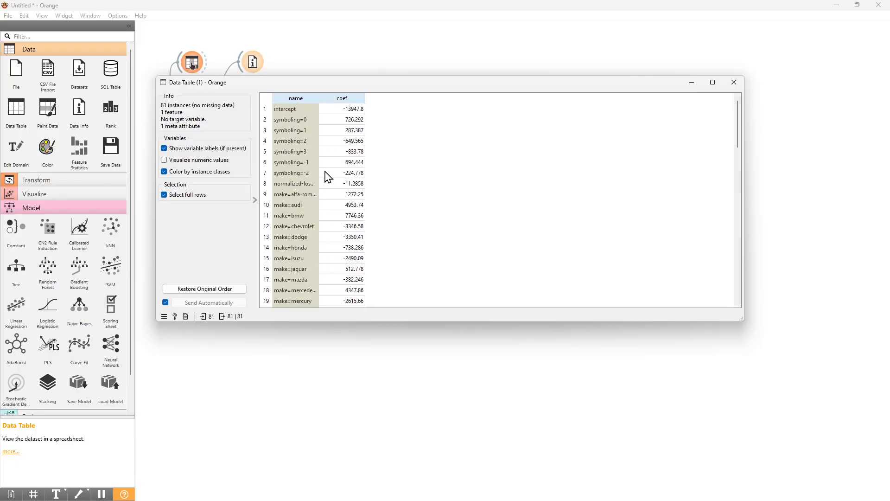
pyautogui.scroll(-2, 328, 176)
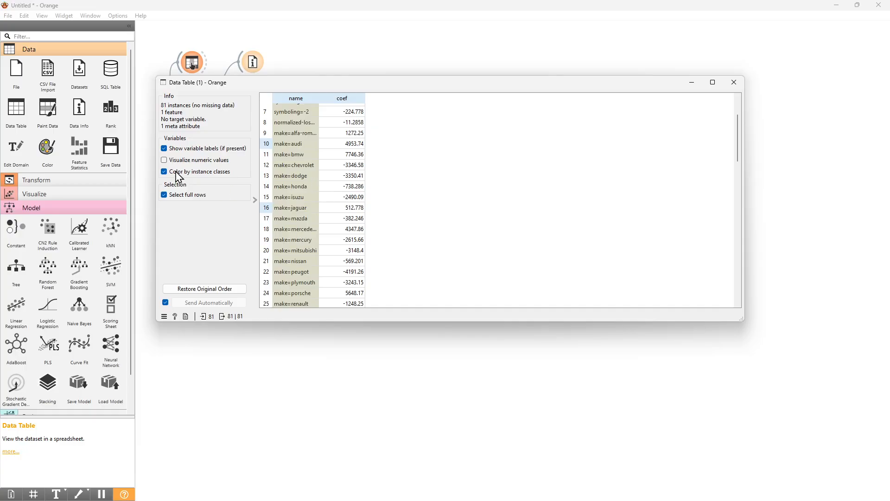
# Open the Data Table of the original dataset, sort it by make and look through the car makes.
pyautogui.moveTo(300, 84); pyautogui.dragTo(422, 192)
pyautogui.doubleClick(262, 112)
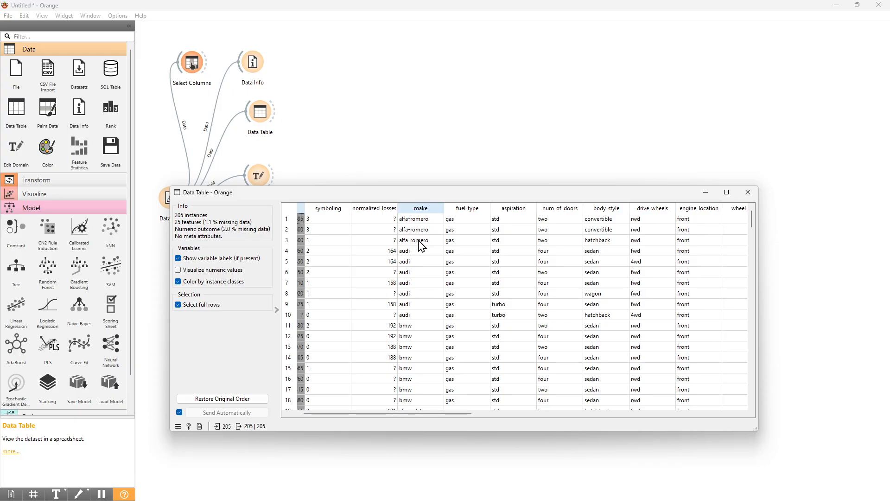
pyautogui.click(420, 207)
pyautogui.scroll(-5, 434, 330)
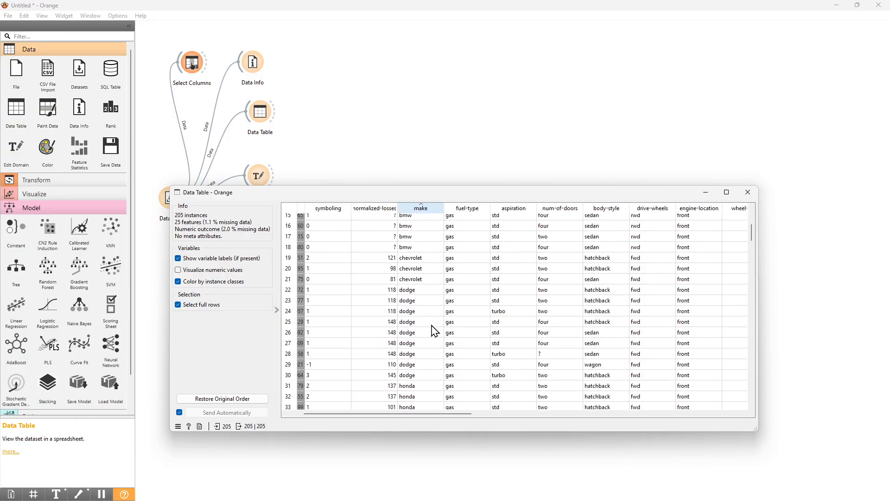
# Clear the dataset window out of the way and review the symboling and make coefficients in the regression Data Table.
pyautogui.moveTo(427, 198); pyautogui.dragTo(526, 193)
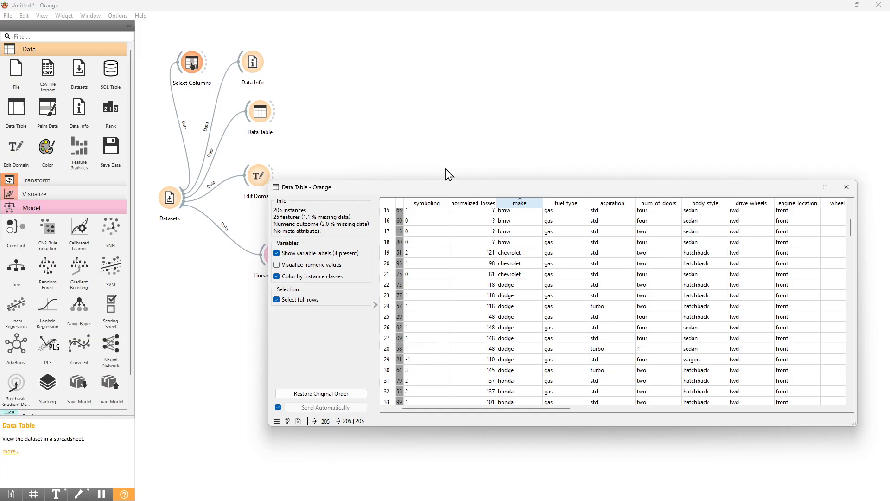
pyautogui.moveTo(375, 191); pyautogui.dragTo(436, 127)
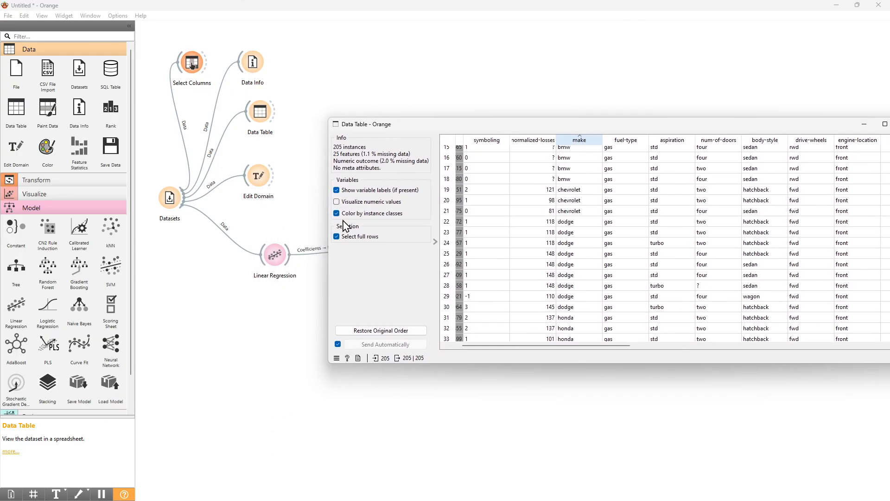
pyautogui.moveTo(494, 128); pyautogui.dragTo(398, 294)
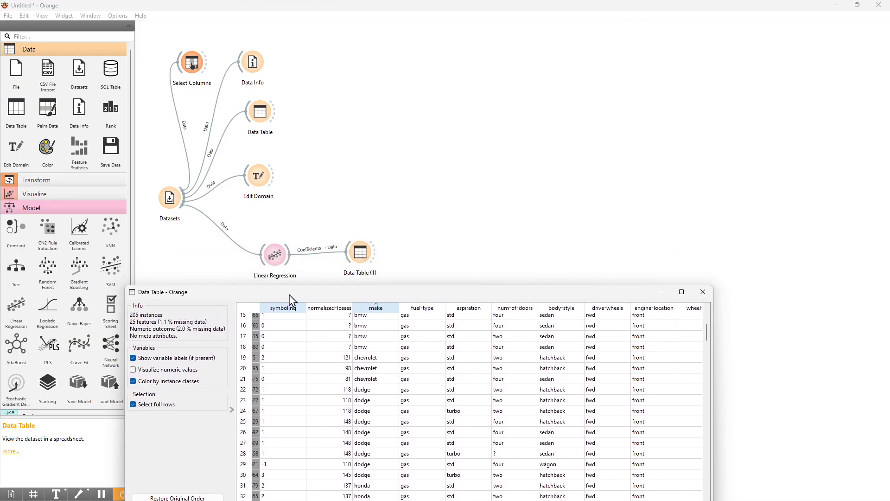
pyautogui.doubleClick(360, 253)
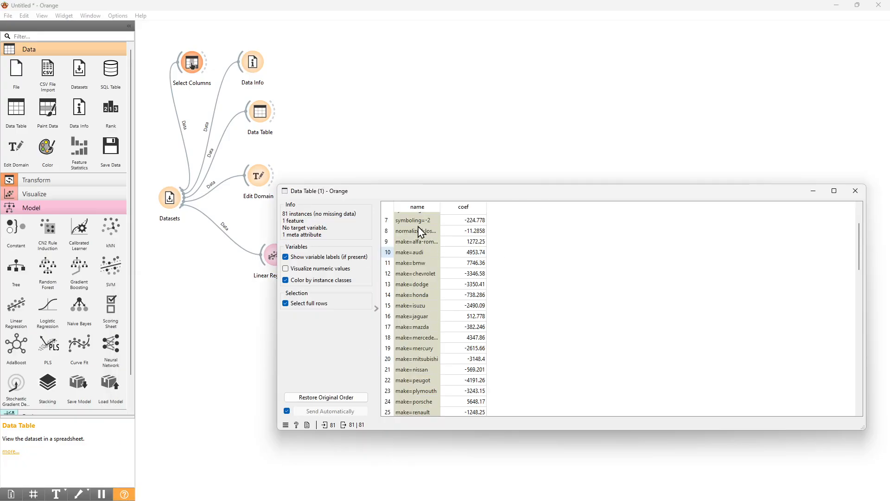
pyautogui.scroll(2, 411, 286)
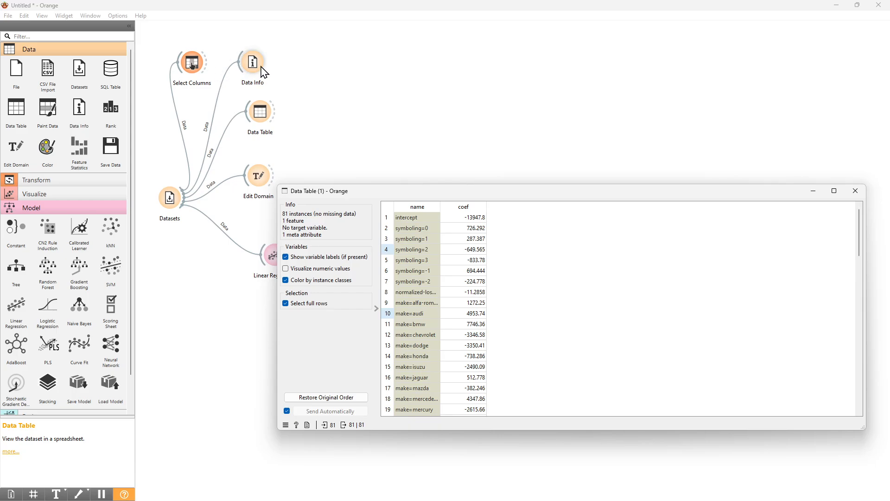
# Compare the variable types of normalized-losses and symboling in Edit Domain.
pyautogui.click(265, 186)
pyautogui.doubleClick(268, 187)
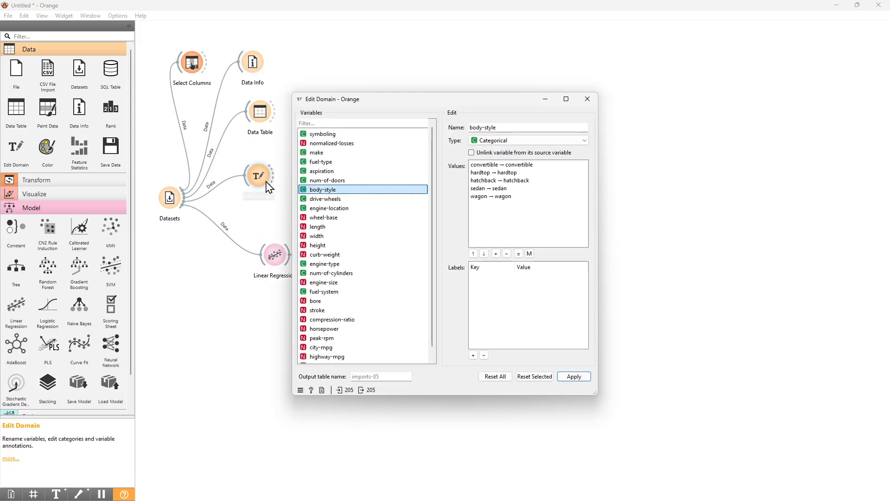
pyautogui.click(333, 144)
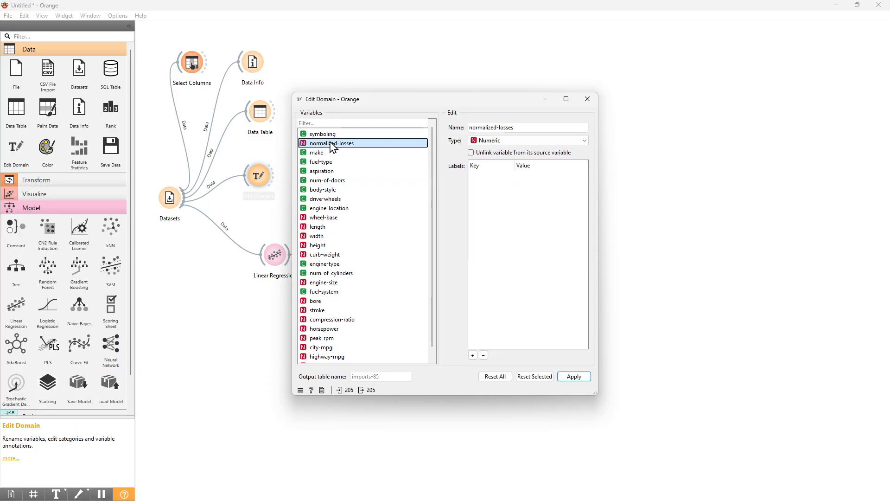
pyautogui.click(342, 135)
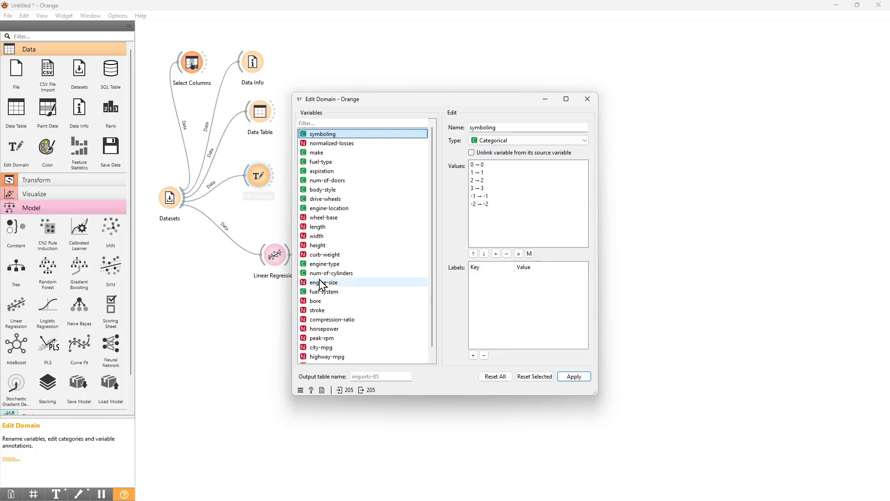
# Clear Edit Domain out of the way, reopen the regression coefficients Data Table and review its symboling and make rows.
pyautogui.moveTo(411, 94); pyautogui.dragTo(717, 152)
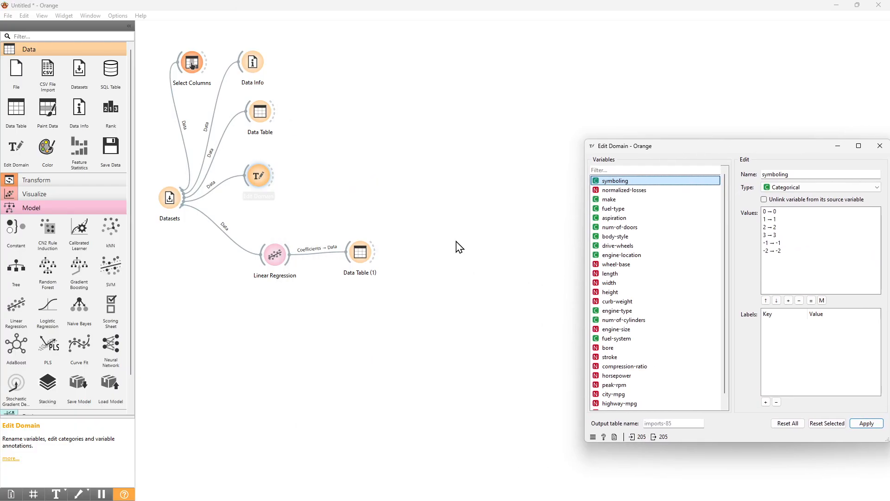
pyautogui.doubleClick(362, 253)
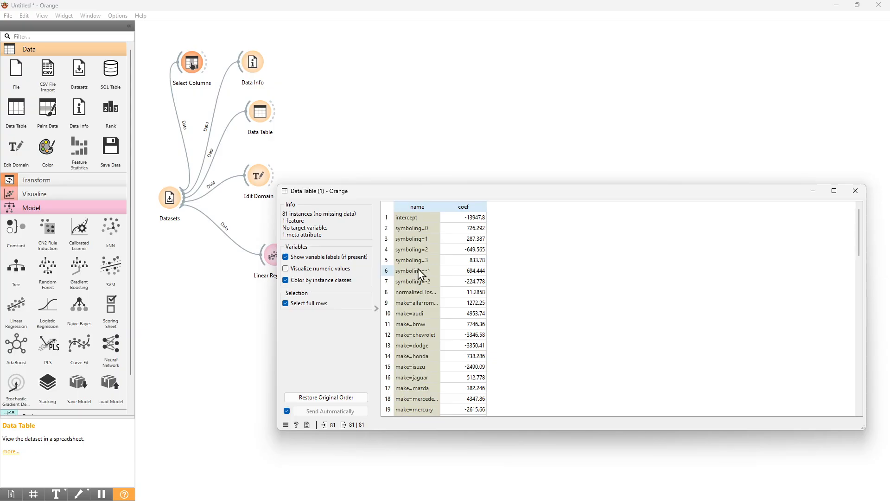
pyautogui.moveTo(529, 197); pyautogui.dragTo(543, 161)
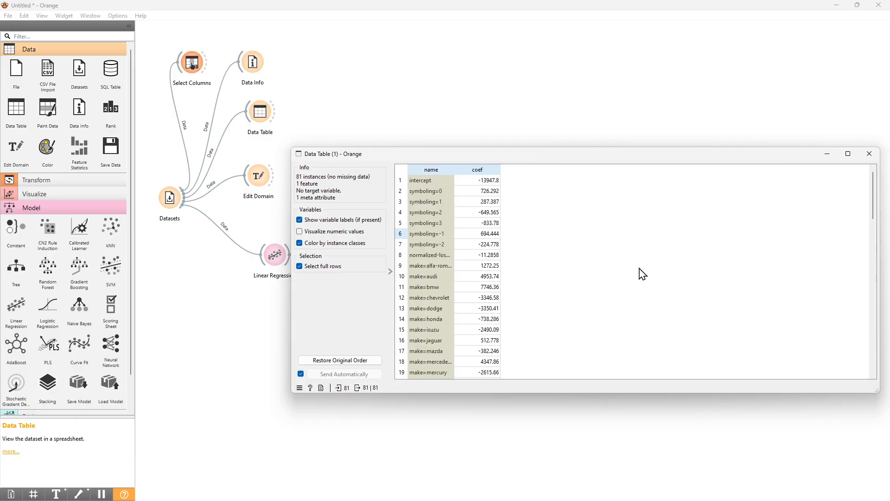
# Switch to Excel, add a new sheet to the workbook and enter the heading "make" in cell B2.
pyautogui.click(306, 500)
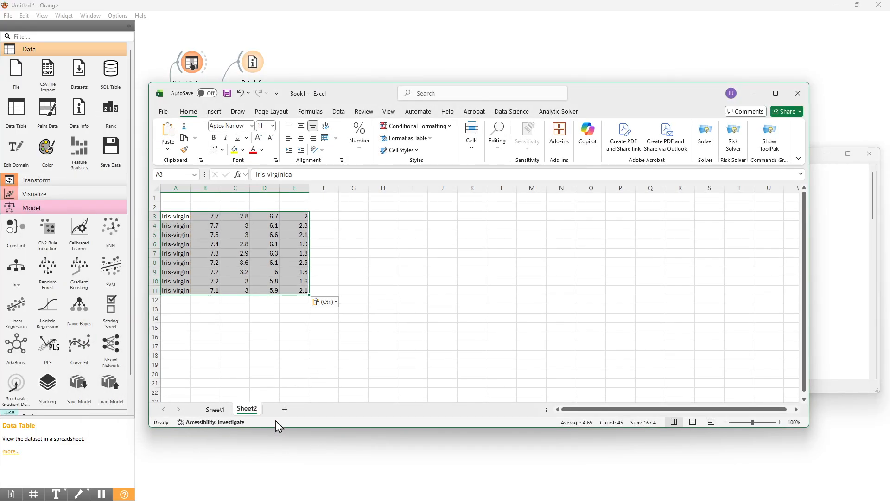
pyautogui.click(284, 410)
pyautogui.click(218, 216)
pyautogui.click(218, 207)
pyautogui.write('car')
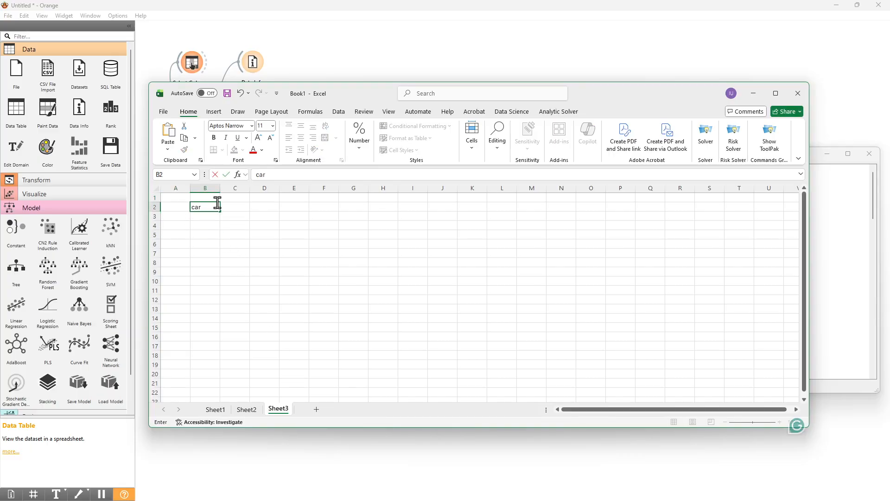
pyautogui.press('BackSpace')
pyautogui.press('BackSpace')
pyautogui.write('make')
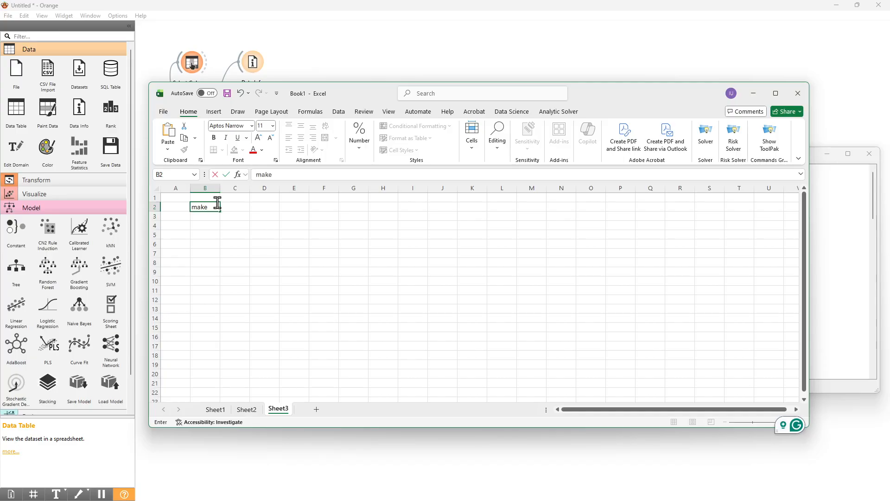
pyautogui.press('Return')
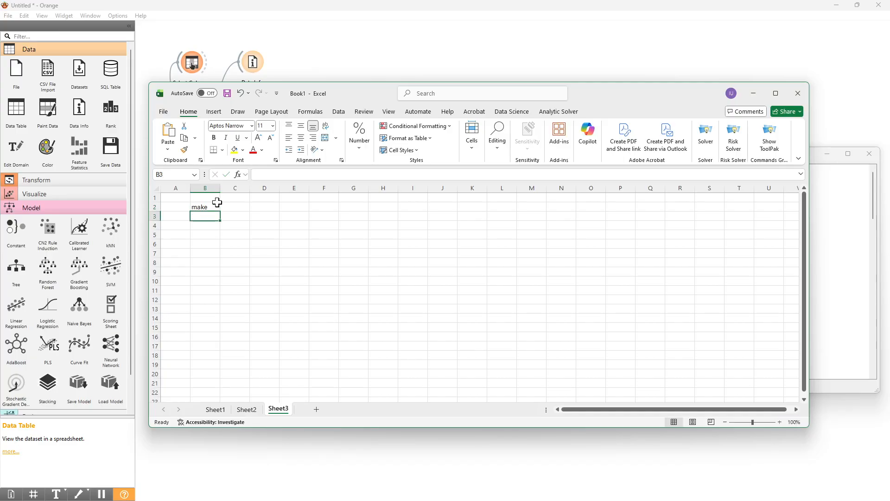
# List the sample makes bmw, audi, bmw, honda, honda and toyota in cells B3 to B8.
pyautogui.write('bmw')
pyautogui.press('Return')
pyautogui.write('audi')
pyautogui.press('Return')
pyautogui.write('bmw')
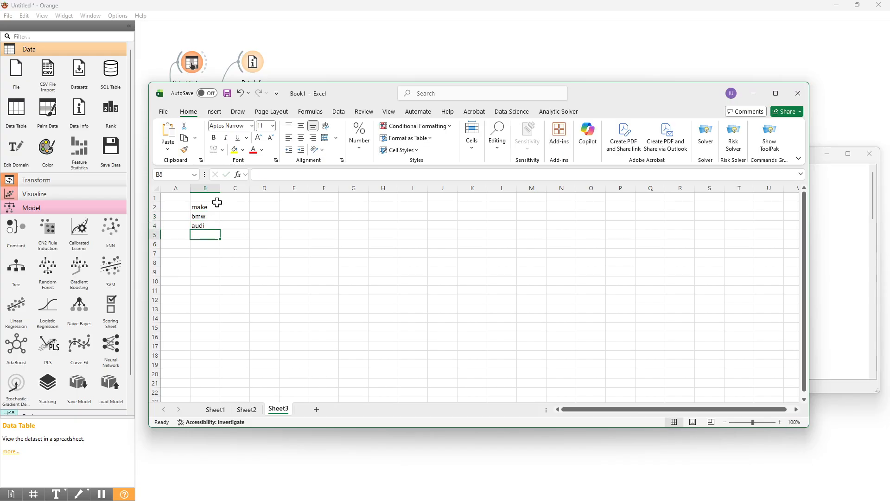
pyautogui.press('Return')
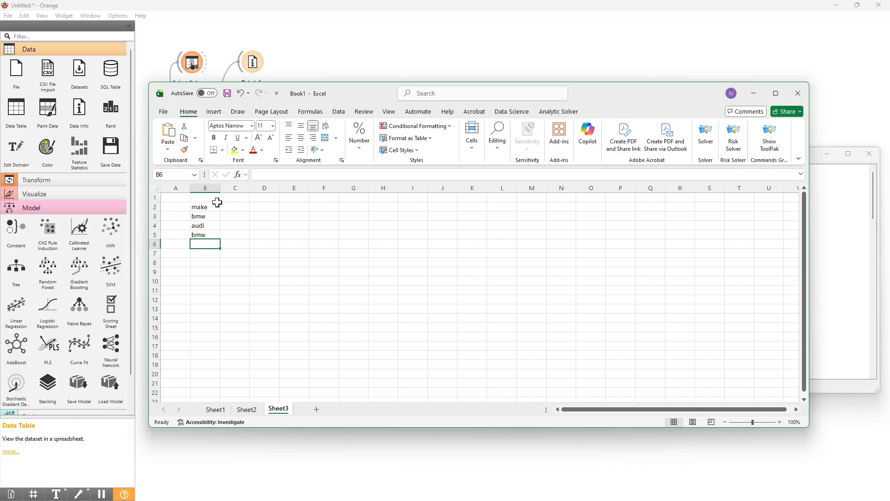
pyautogui.write('honda')
pyautogui.press('Return')
pyautogui.write('honda')
pyautogui.press('Return')
pyautogui.write('toyo')
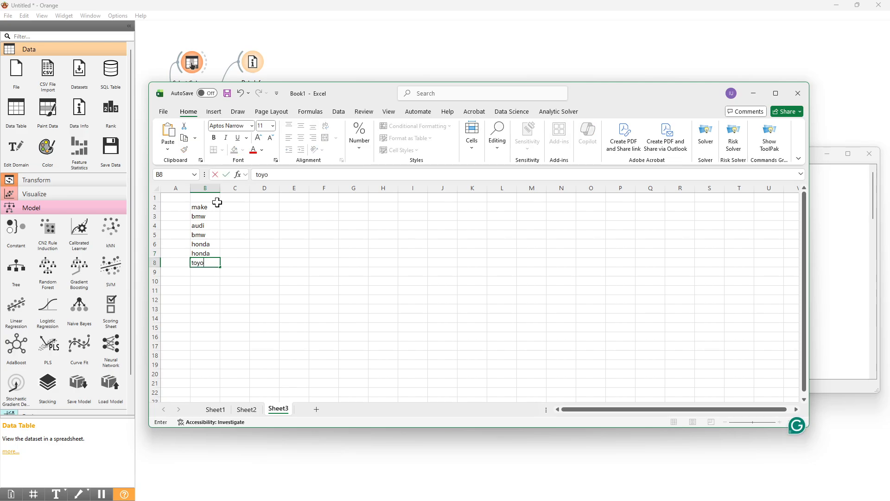
pyautogui.write('ta')
pyautogui.click(253, 216)
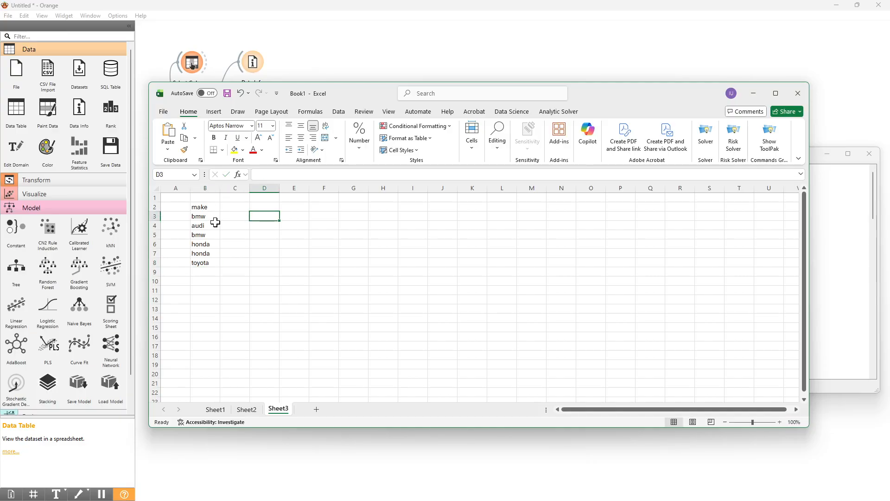
# Move the make heading and its six entries so that the list starts in cell A1.
pyautogui.moveTo(201, 207); pyautogui.dragTo(204, 263)
pyautogui.moveTo(202, 207); pyautogui.dragTo(200, 262)
pyautogui.hotkey('ctrl', 'c')
pyautogui.click(171, 197)
pyautogui.hotkey('ctrl', 'v')
pyautogui.click(213, 196)
pyautogui.moveTo(173, 209); pyautogui.dragTo(167, 257)
pyautogui.click(173, 253)
# Enter the heading "make-bmw" in cell B1 and fit column B to its text.
pyautogui.click(198, 198)
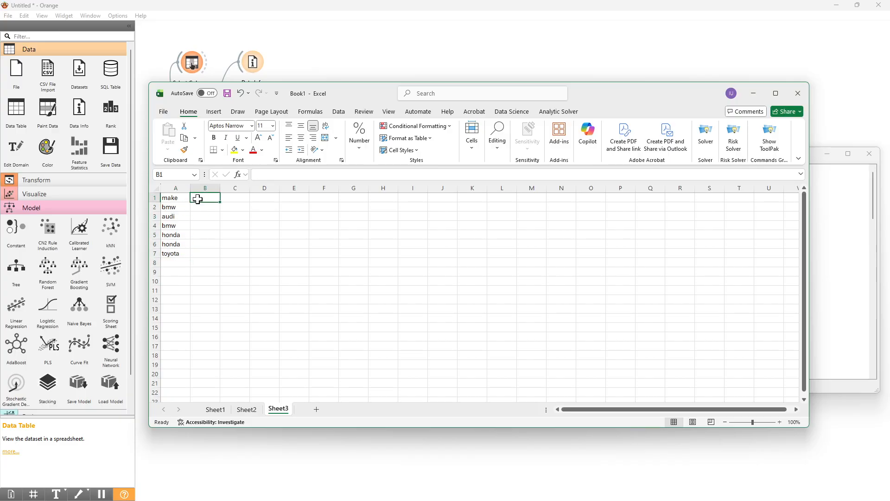
pyautogui.write('ma')
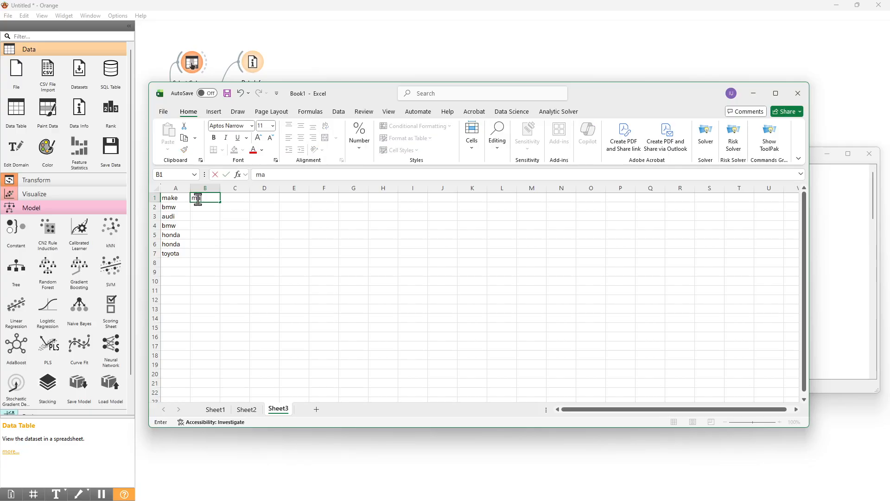
pyautogui.write('ke-bmw')
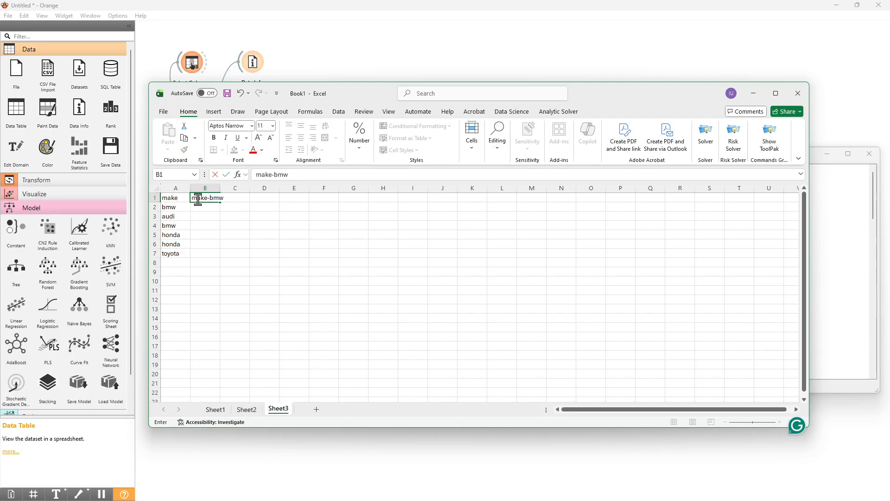
pyautogui.press('Tab')
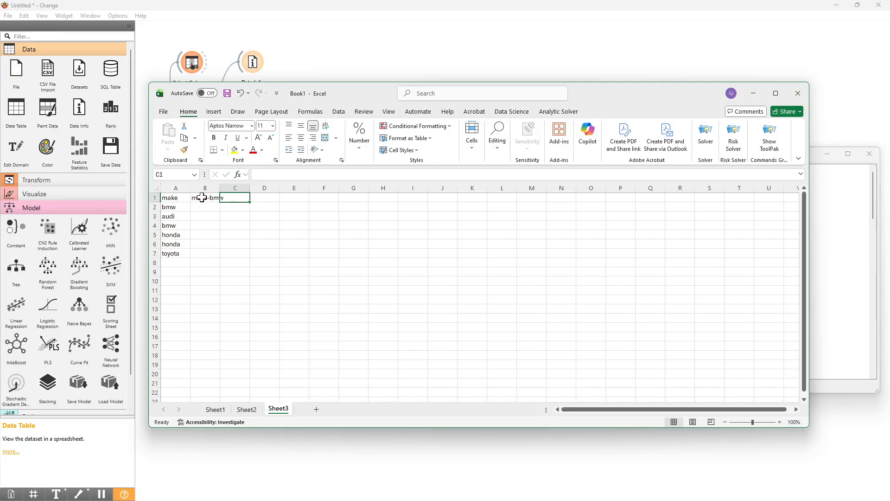
pyautogui.doubleClick(223, 190)
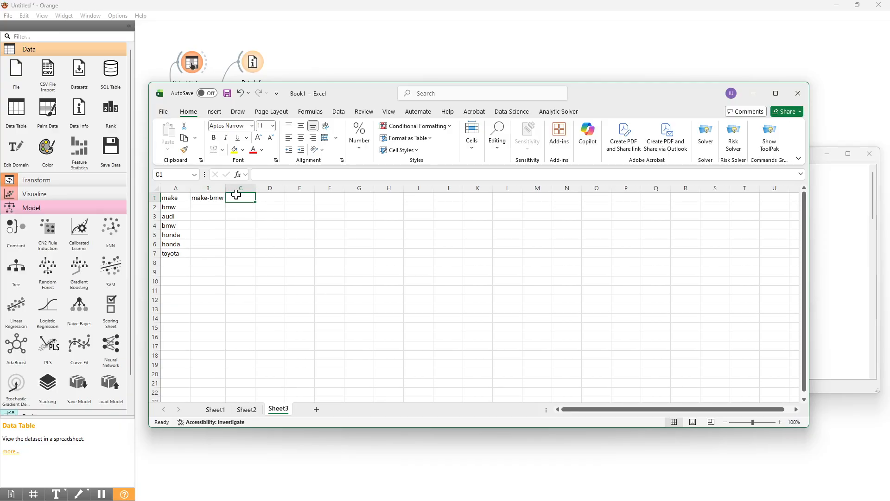
# Enter the headings "make-audi", "make-honda" and "make-toyota" in cells C1 to E1.
pyautogui.write('make-audi')
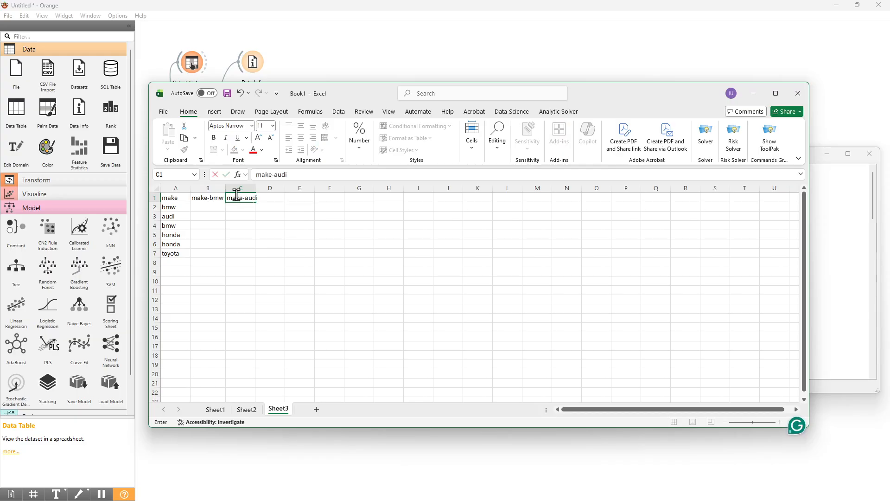
pyautogui.press('Tab')
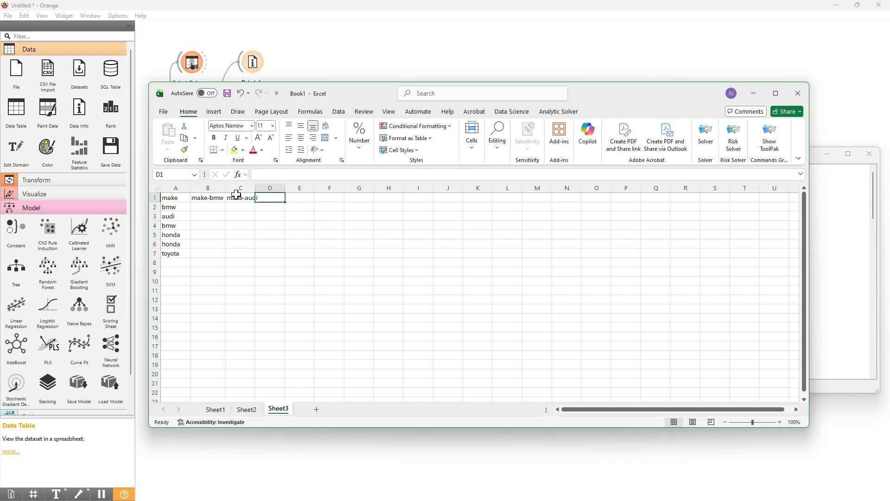
pyautogui.write('make-honda')
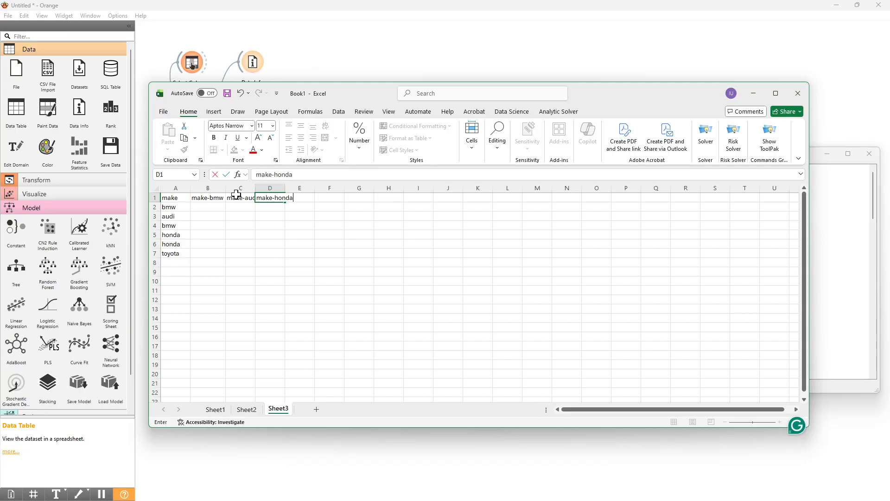
pyautogui.press('Tab')
pyautogui.write('ma')
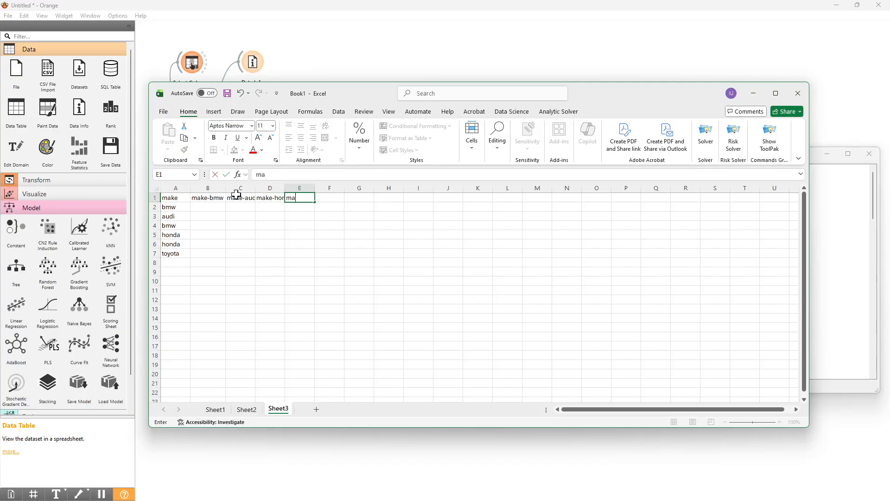
pyautogui.write('ke-toyot')
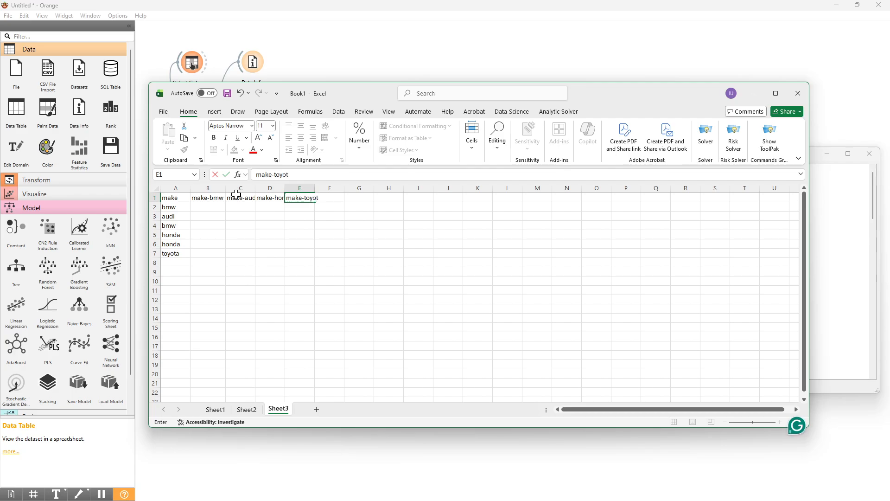
pyautogui.write('a')
pyautogui.press('Return')
pyautogui.click(456, 311)
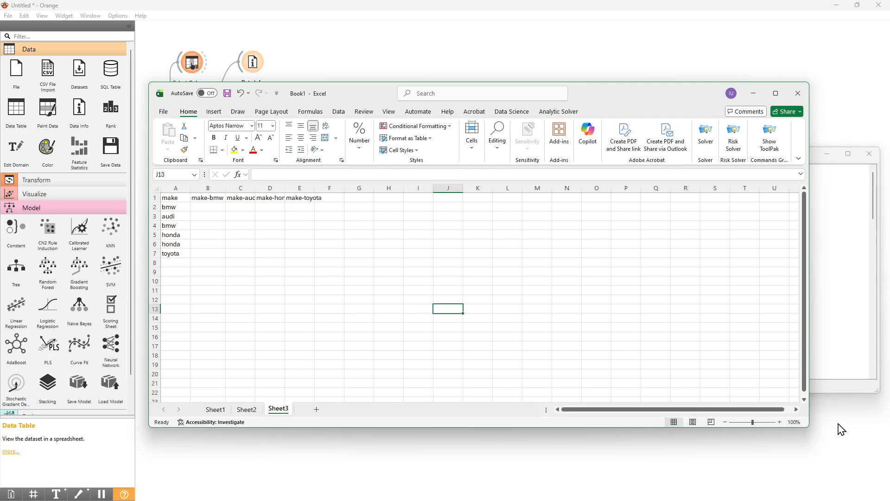
# Enlarge the sheet to 160% and fit columns C, D and E to their headings.
pyautogui.click(780, 422)
pyautogui.click(780, 422)
pyautogui.click(781, 422)
pyautogui.click(780, 421)
pyautogui.click(781, 422)
pyautogui.click(780, 422)
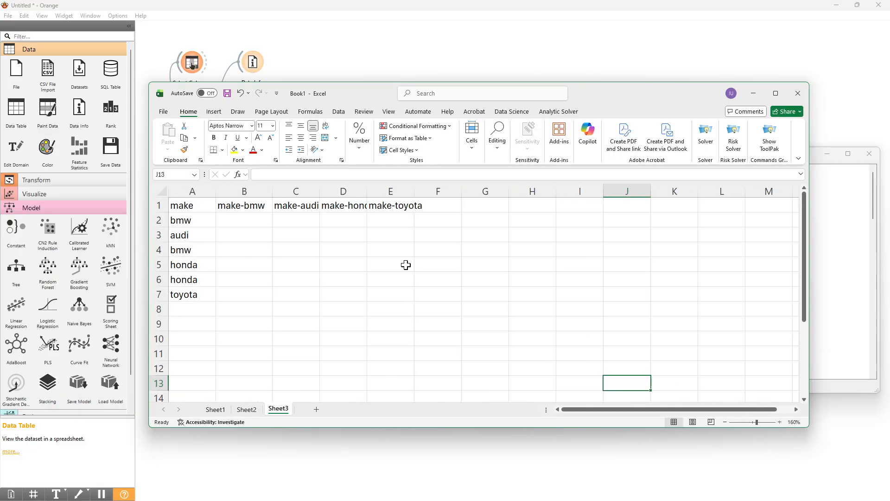
pyautogui.doubleClick(318, 191)
pyautogui.click(398, 191)
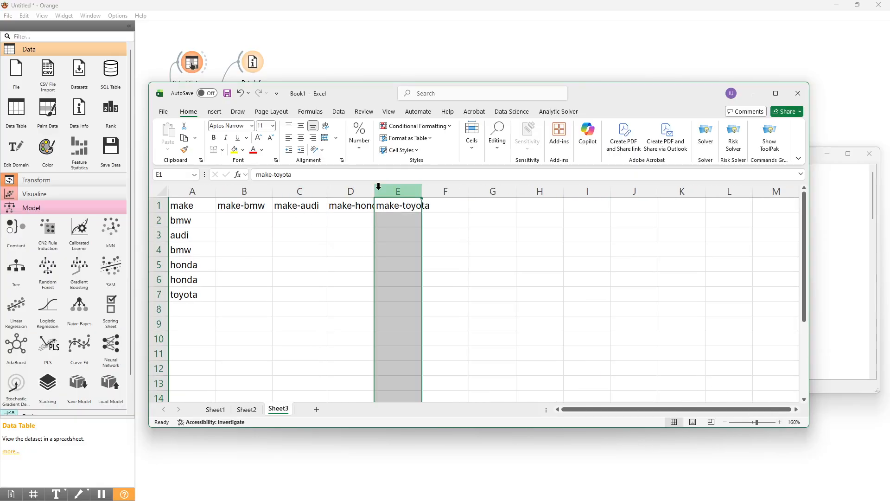
pyautogui.doubleClick(375, 191)
pyautogui.doubleClick(439, 191)
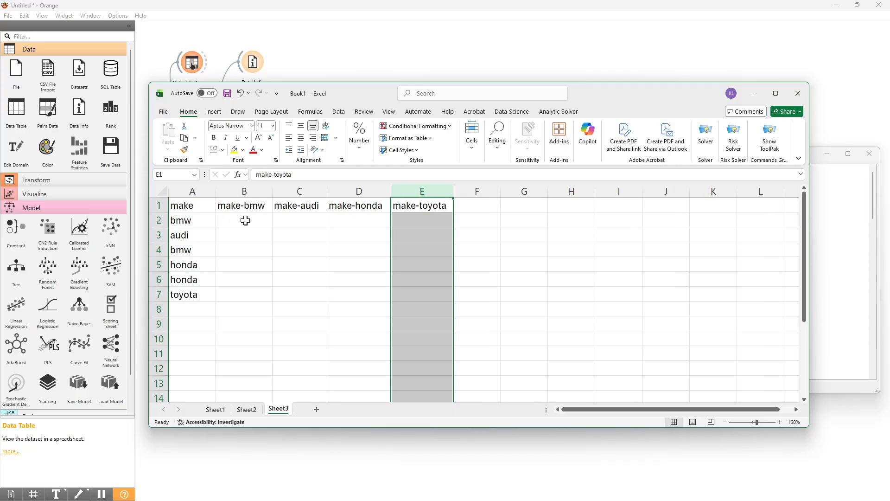
# Apply all borders to the table range A1:E7.
pyautogui.moveTo(212, 210); pyautogui.dragTo(407, 298)
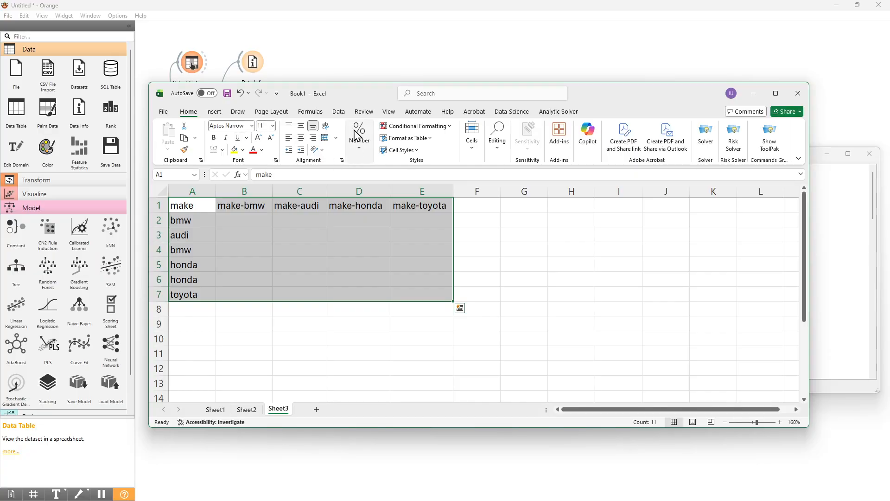
pyautogui.click(222, 150)
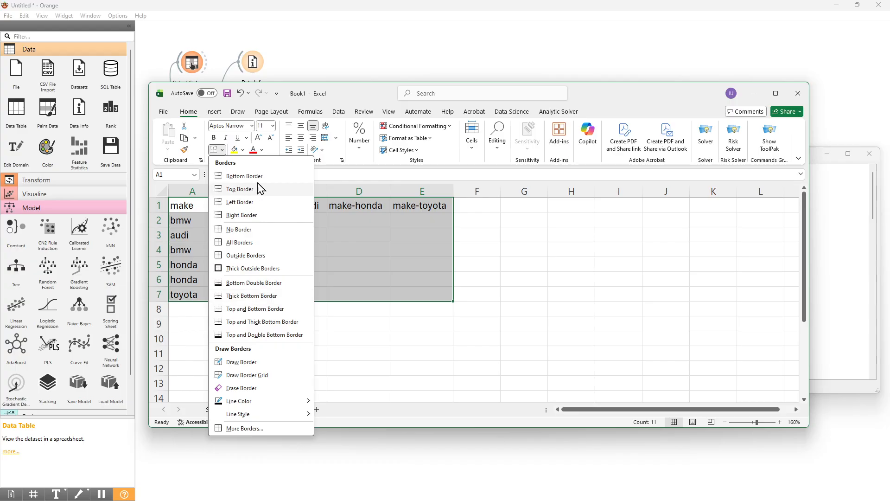
pyautogui.click(234, 246)
# Make the make column A1:A7 and the headings in B1:E1 bold.
pyautogui.moveTo(199, 202); pyautogui.dragTo(180, 294)
pyautogui.hotkey('ctrl', 'b')
pyautogui.moveTo(239, 204); pyautogui.dragTo(407, 204)
pyautogui.hotkey('ctrl', 'b')
pyautogui.click(402, 248)
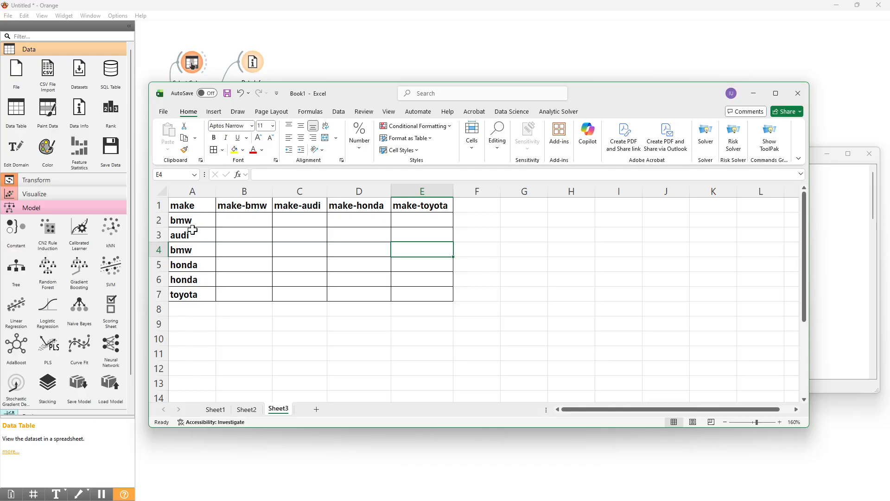
pyautogui.moveTo(199, 221); pyautogui.dragTo(185, 297)
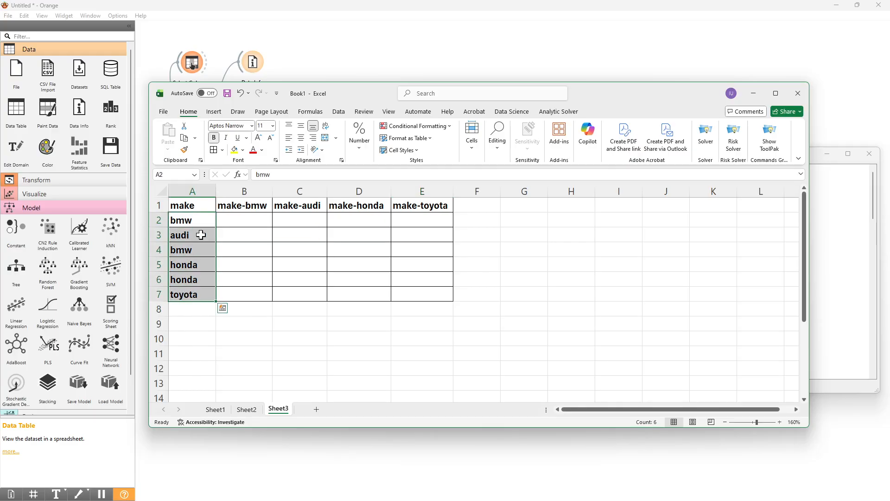
pyautogui.click(197, 201)
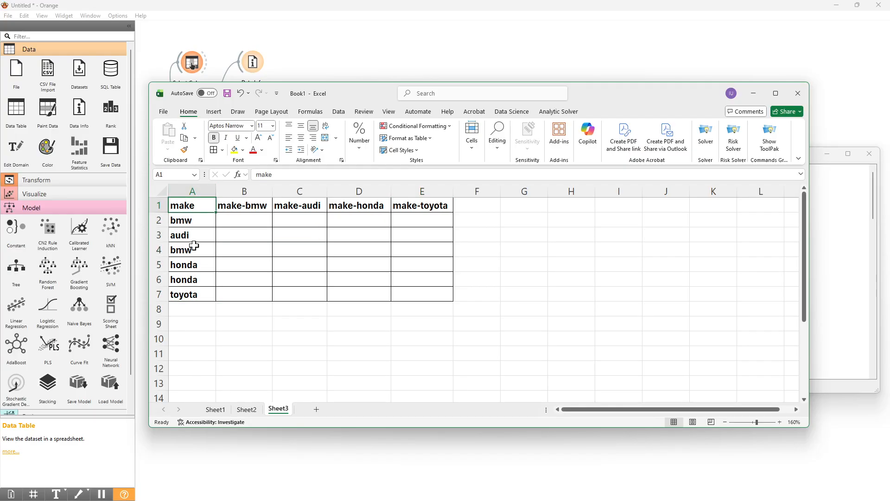
pyautogui.click(205, 221)
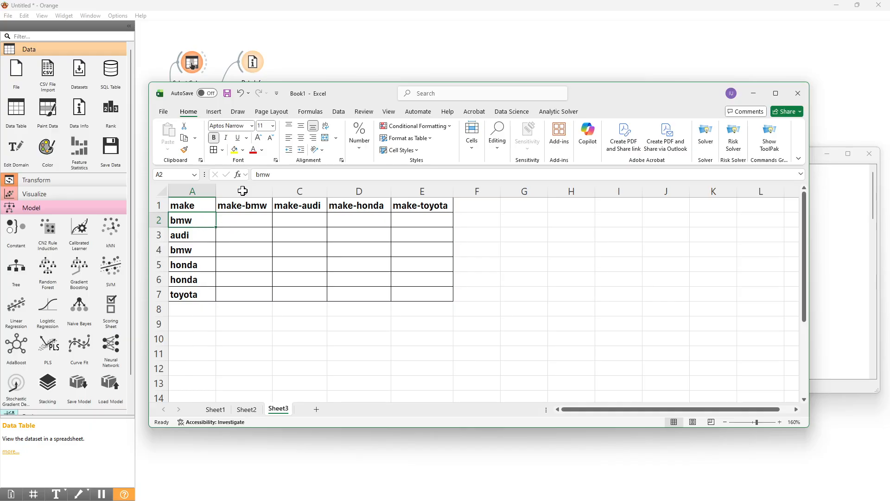
# Encode the first bmw row with 1 under make-bmw and 0 under make-audi, make-honda and make-toyota.
pyautogui.click(244, 222)
pyautogui.write('1')
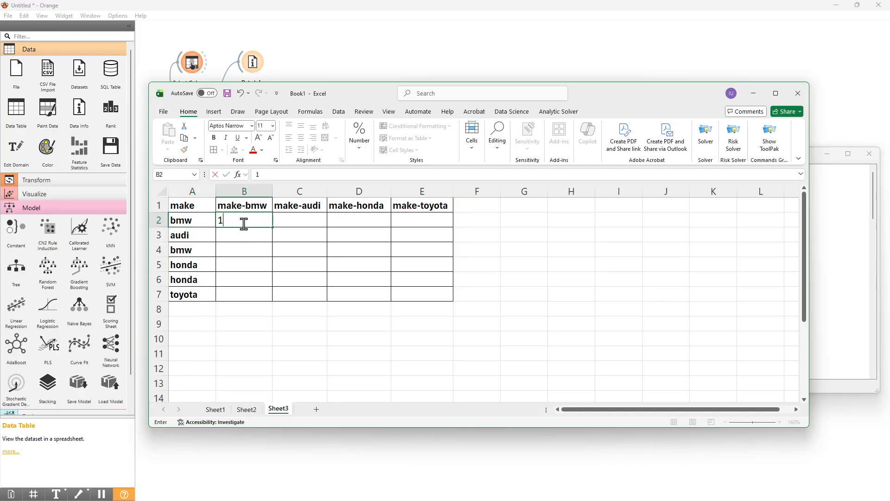
pyautogui.click(306, 210)
pyautogui.click(307, 224)
pyautogui.write('0')
pyautogui.click(354, 218)
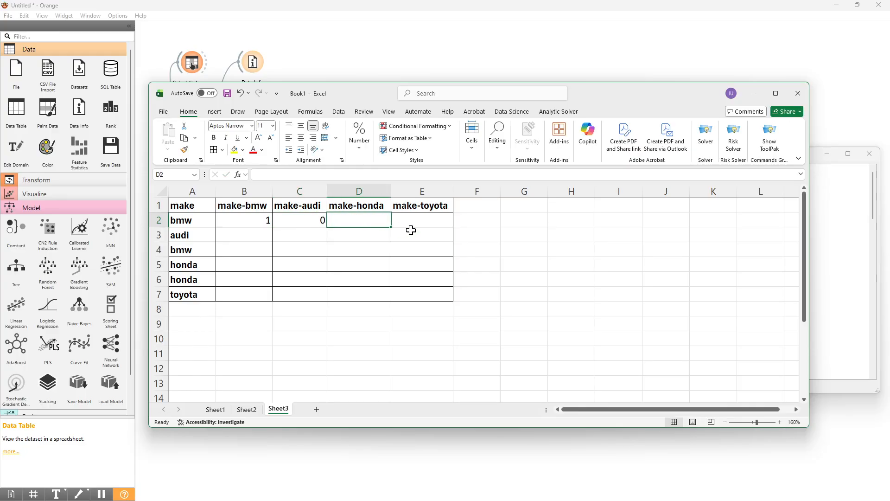
pyautogui.write('0')
pyautogui.click(419, 219)
pyautogui.write('0')
pyautogui.click(421, 247)
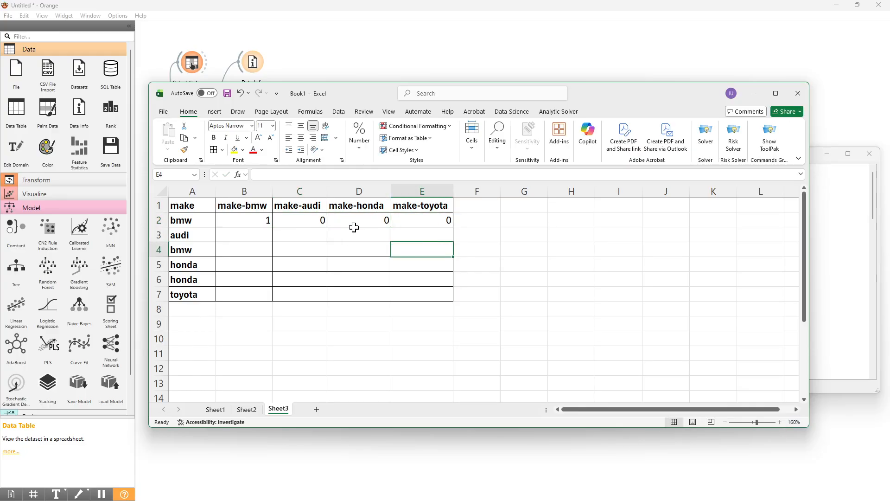
pyautogui.click(234, 220)
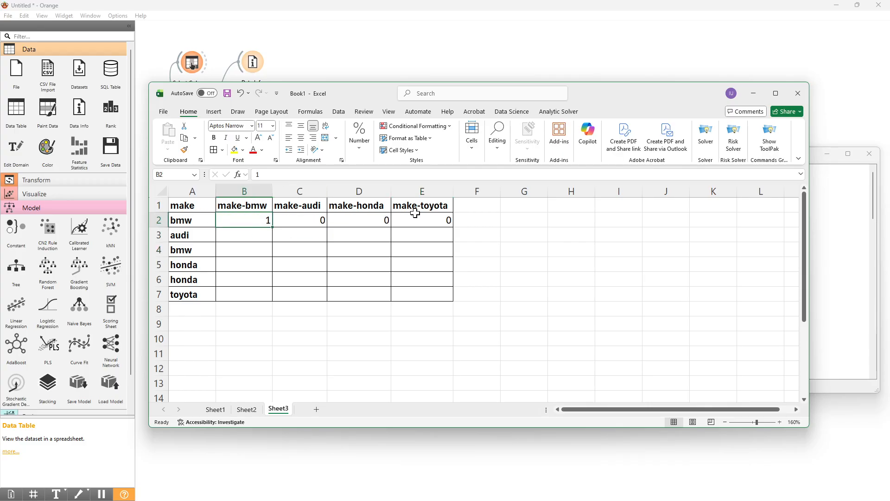
# Encode the audi row with 1 under make-audi and 0 under make-bmw, make-honda and make-toyota.
pyautogui.click(249, 247)
pyautogui.click(240, 234)
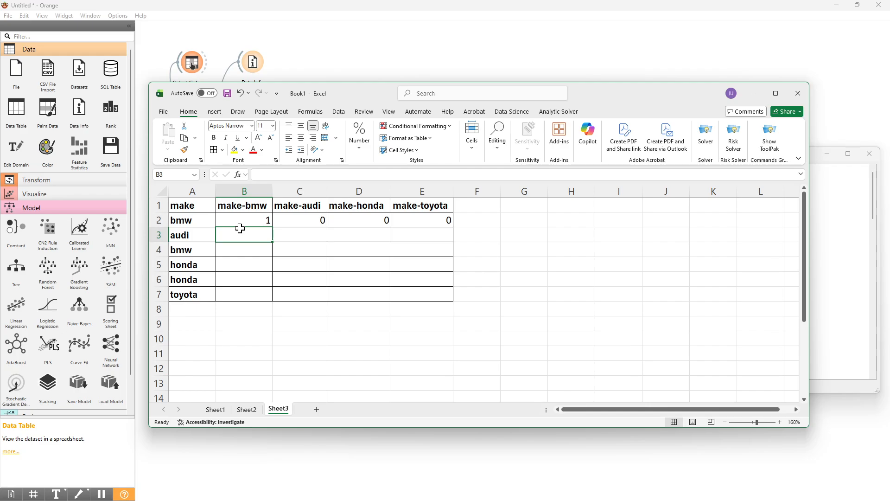
pyautogui.write('0')
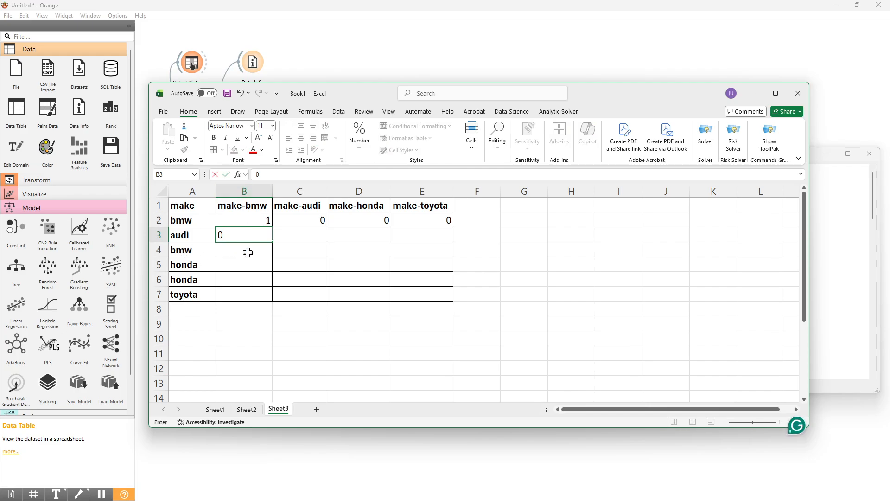
pyautogui.click(309, 237)
pyautogui.write('1')
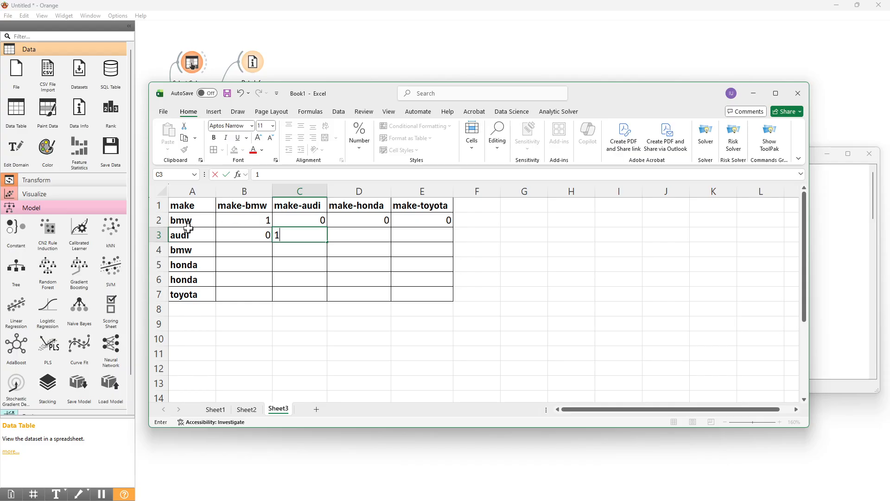
pyautogui.click(181, 233)
pyautogui.click(357, 234)
pyautogui.write('0')
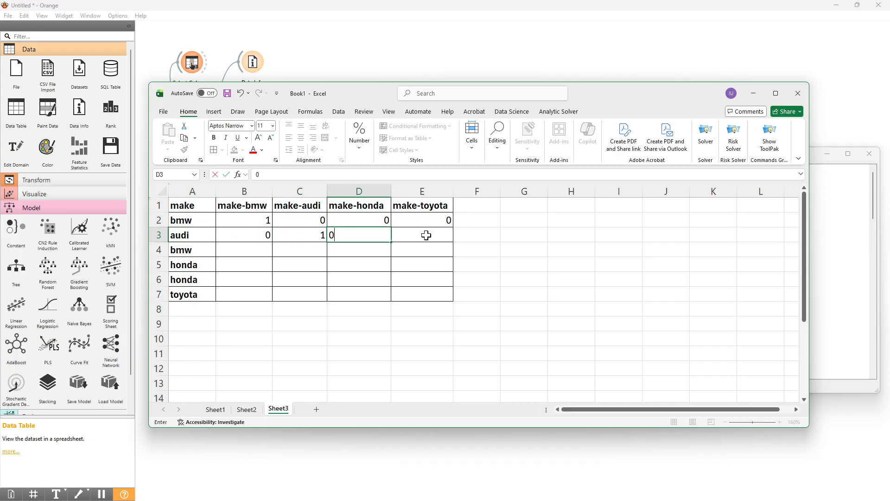
pyautogui.click(425, 234)
pyautogui.write('0')
# Encode the second bmw row with 1 under make-bmw and 0 under make-audi, make-honda and make-toyota.
pyautogui.click(247, 250)
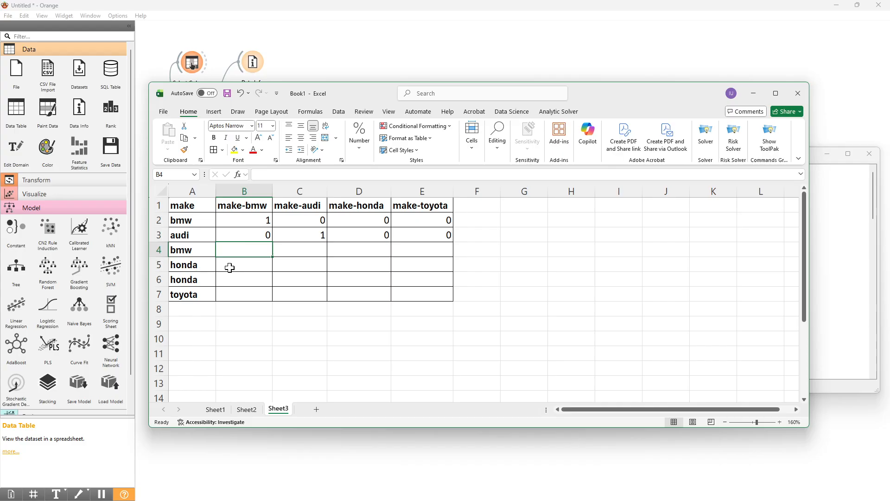
pyautogui.click(177, 248)
pyautogui.click(245, 191)
pyautogui.click(251, 248)
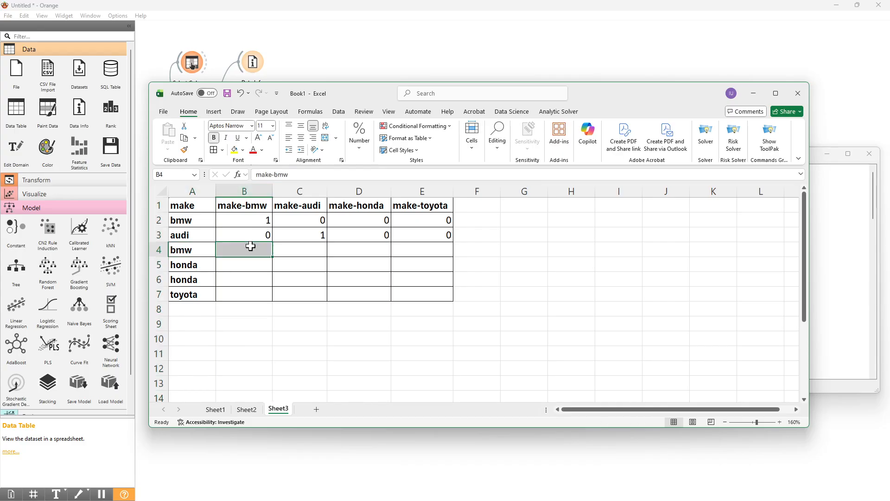
pyautogui.write('1')
pyautogui.click(318, 250)
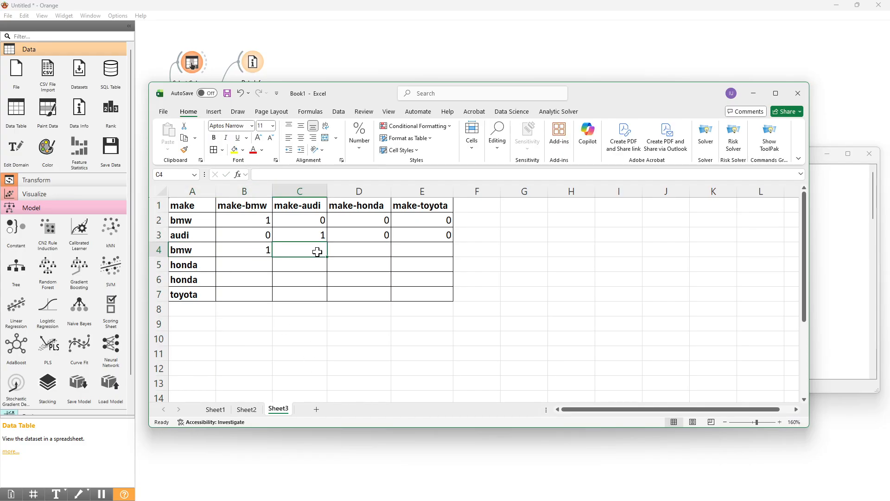
pyautogui.write('0')
pyautogui.click(371, 250)
pyautogui.write('0')
pyautogui.click(419, 250)
pyautogui.write('0')
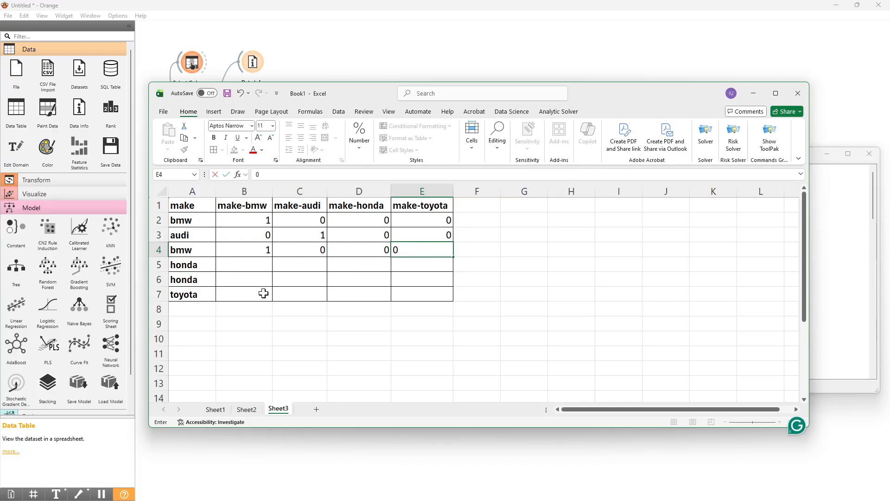
# Encode the first honda row with 1 under make-honda and 0 under make-bmw, make-audi and make-toyota.
pyautogui.click(231, 262)
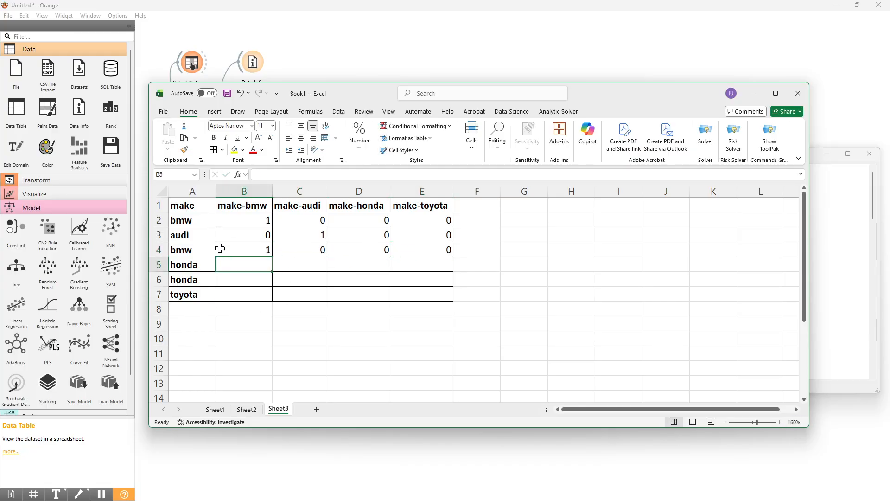
pyautogui.write('0')
pyautogui.click(324, 264)
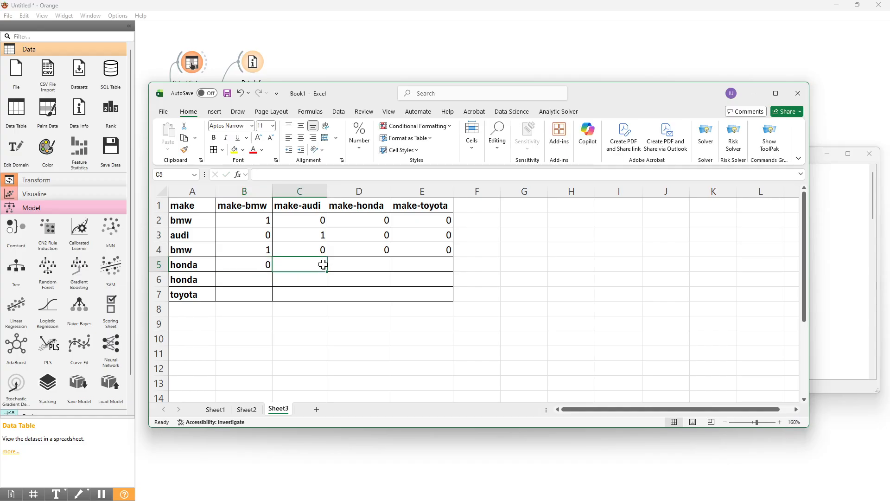
pyautogui.write('0')
pyautogui.click(373, 268)
pyautogui.write('1')
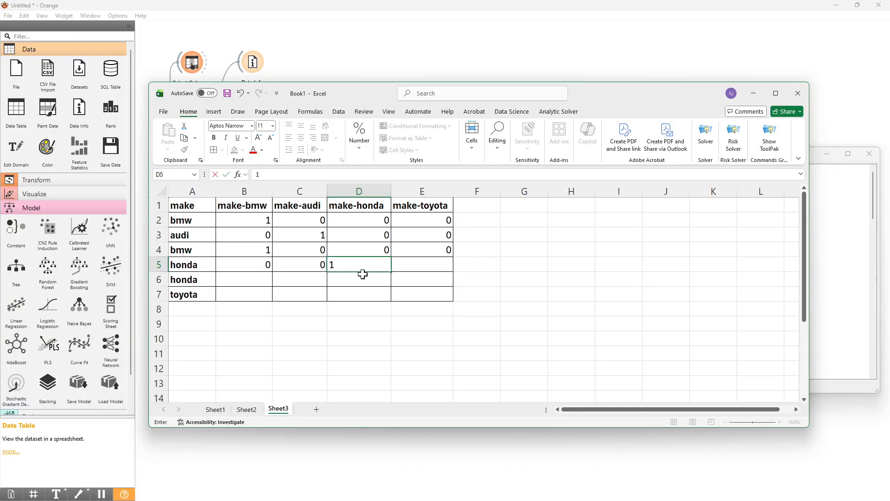
pyautogui.click(423, 260)
pyautogui.write('0')
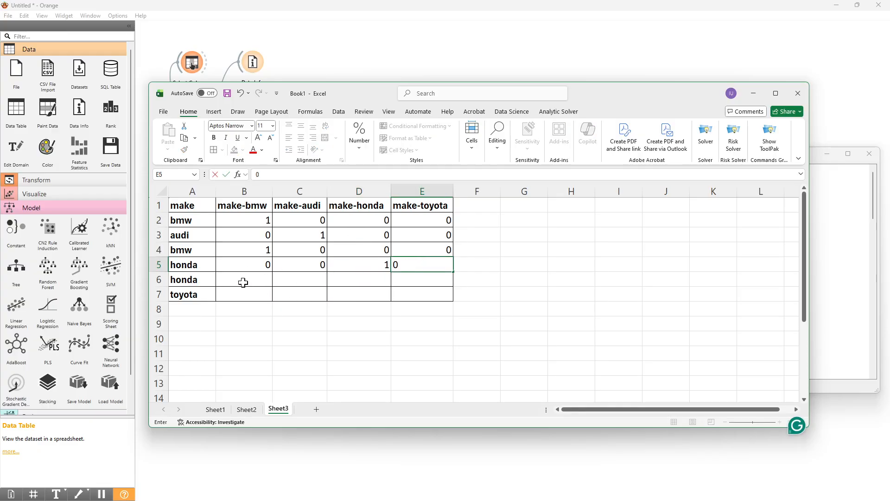
# Encode the second honda row with 1 under make-honda and 0 under make-bmw, make-audi and make-toyota.
pyautogui.click(243, 282)
pyautogui.write('0')
pyautogui.click(314, 278)
pyautogui.write('0')
pyautogui.click(343, 278)
pyautogui.write('1')
pyautogui.click(195, 280)
pyautogui.click(376, 211)
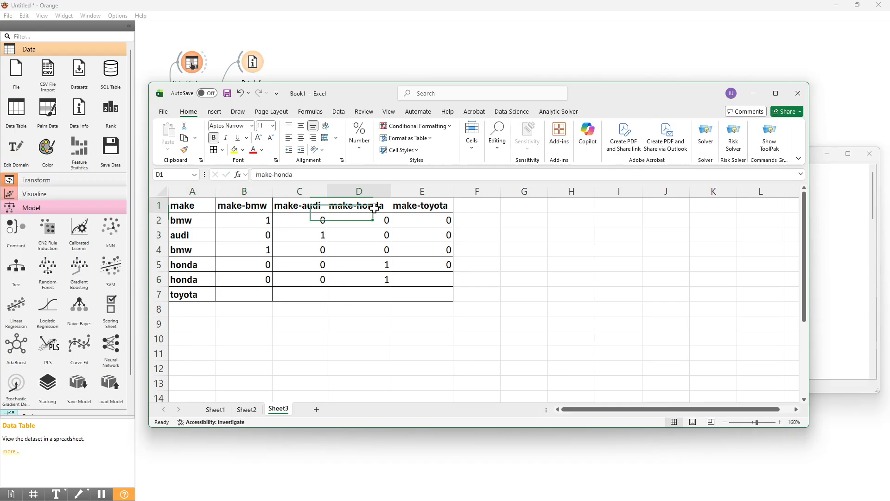
pyautogui.click(357, 279)
pyautogui.click(432, 280)
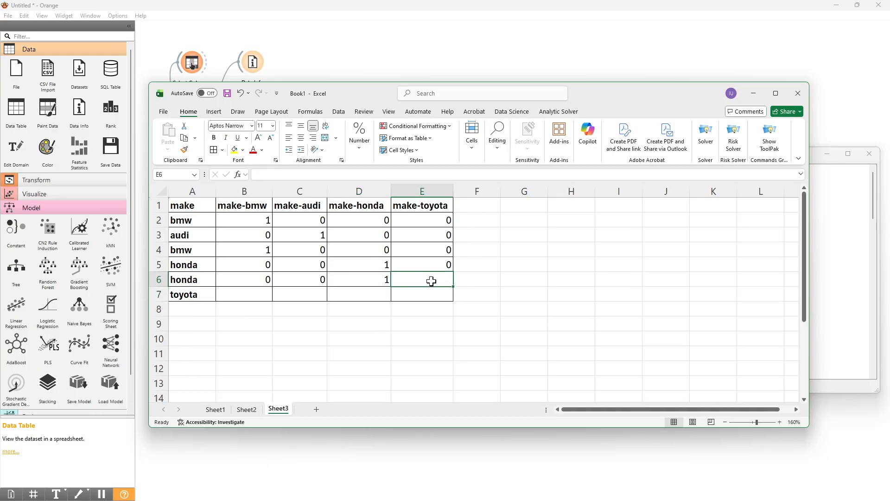
pyautogui.write('0')
# Encode the toyota row with 1 under make-toyota and 0 under make-bmw, make-audi and make-honda.
pyautogui.click(232, 297)
pyautogui.write('0')
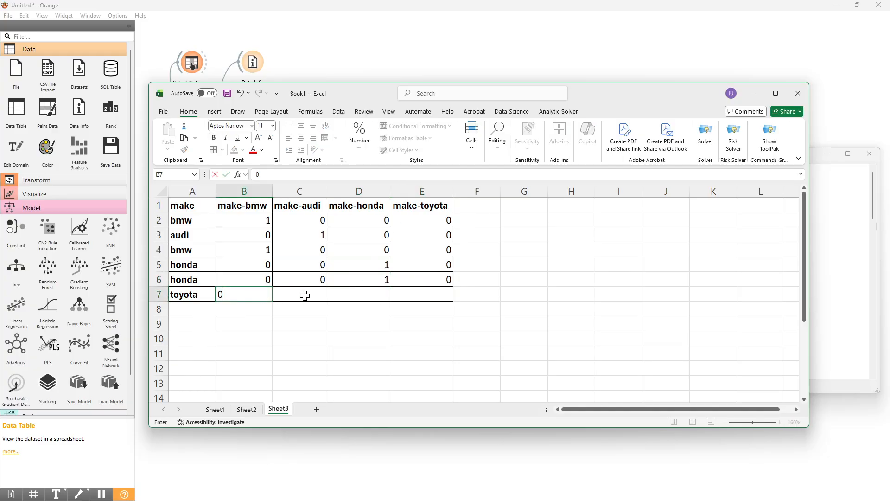
pyautogui.click(304, 294)
pyautogui.write('0')
pyautogui.click(388, 298)
pyautogui.doubleClick(418, 300)
pyautogui.write('1')
pyautogui.click(443, 343)
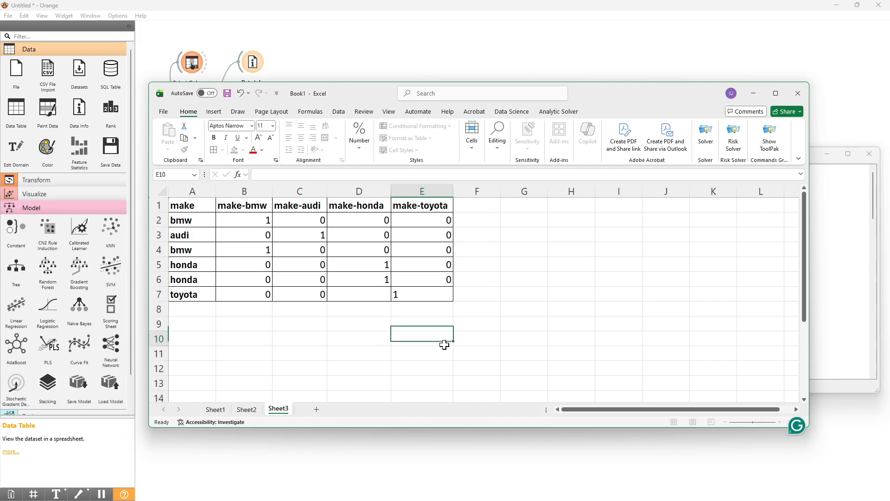
pyautogui.moveTo(225, 217); pyautogui.dragTo(427, 294)
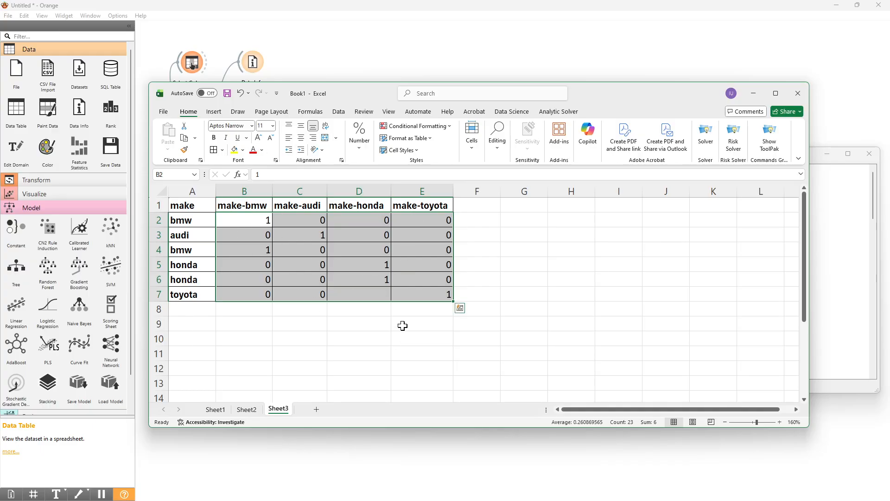
pyautogui.click(310, 298)
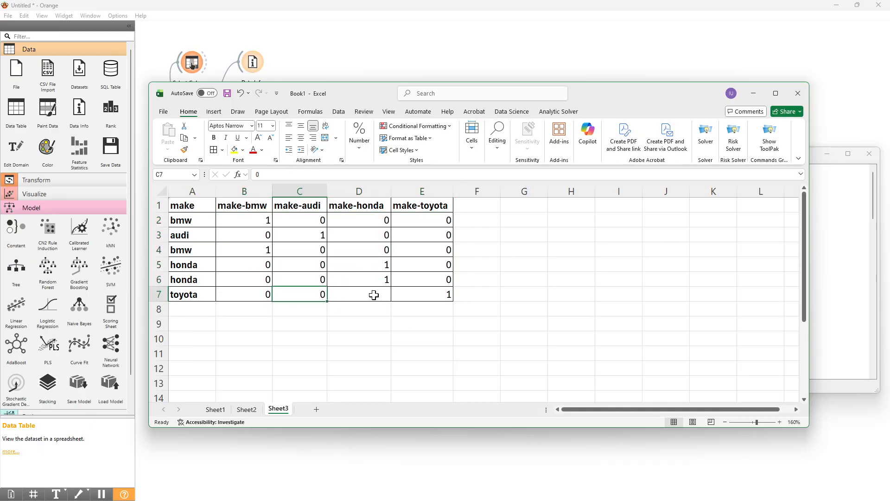
pyautogui.click(372, 294)
pyautogui.write('0')
pyautogui.click(385, 337)
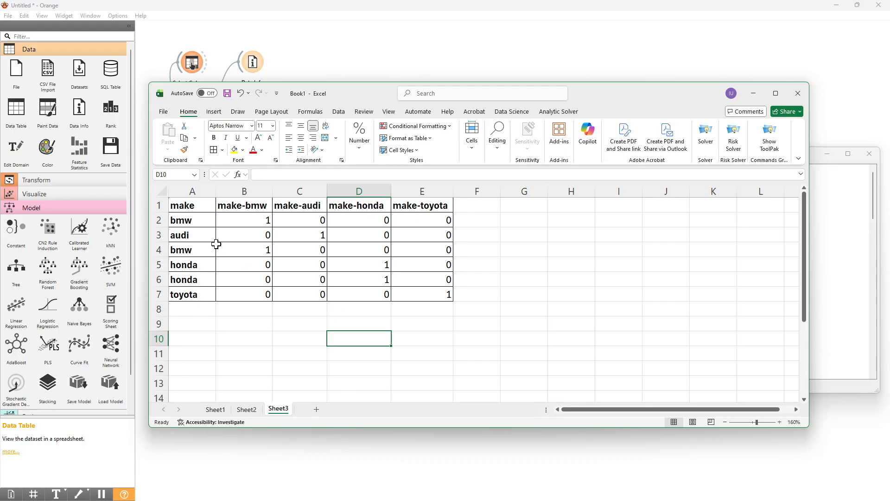
# Delete the original make column A so that only the four encoded columns remain.
pyautogui.rightClick(187, 191)
pyautogui.click(213, 294)
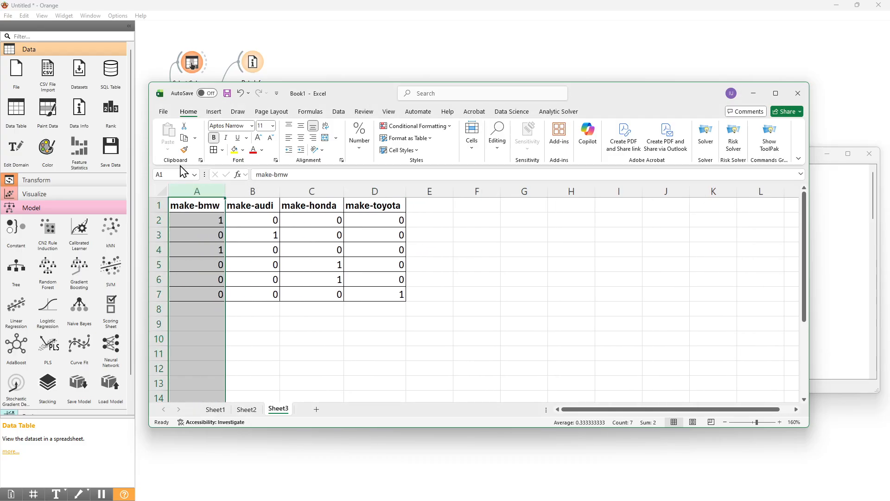
pyautogui.click(310, 367)
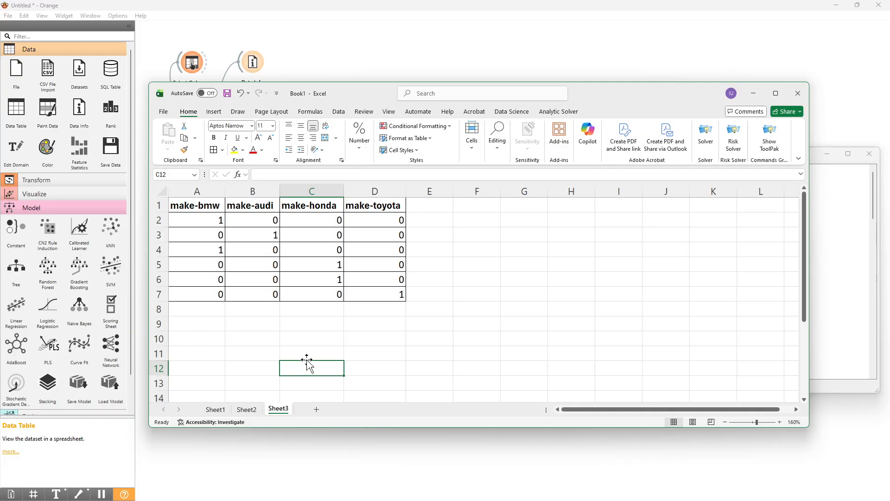
# Examine the encoded table A1:D7, paying particular attention to the make-bmw column.
pyautogui.moveTo(194, 206); pyautogui.dragTo(396, 295)
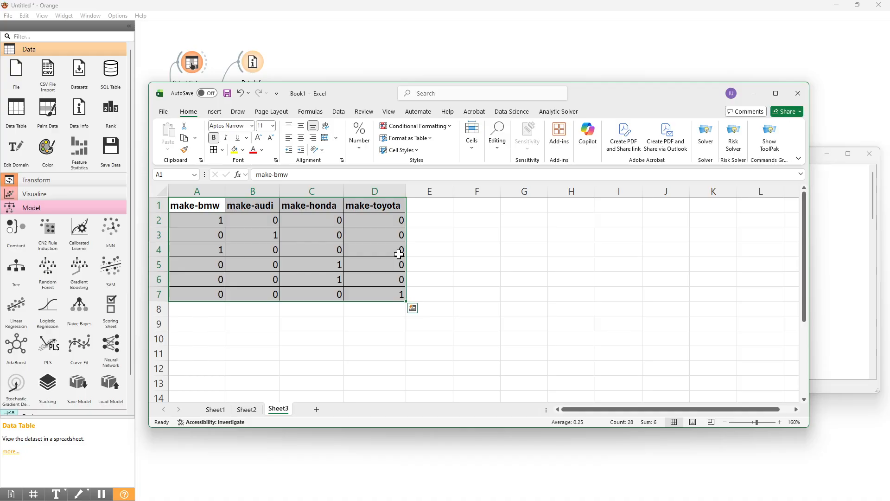
pyautogui.click(385, 331)
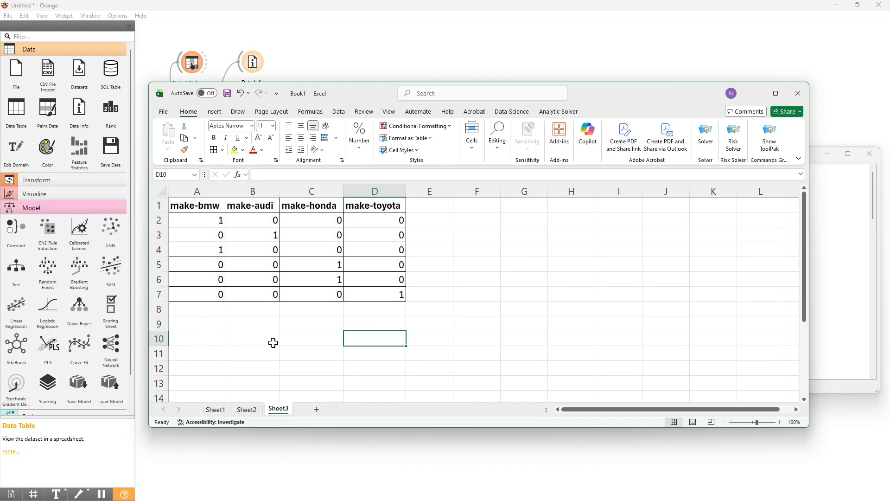
pyautogui.click(214, 191)
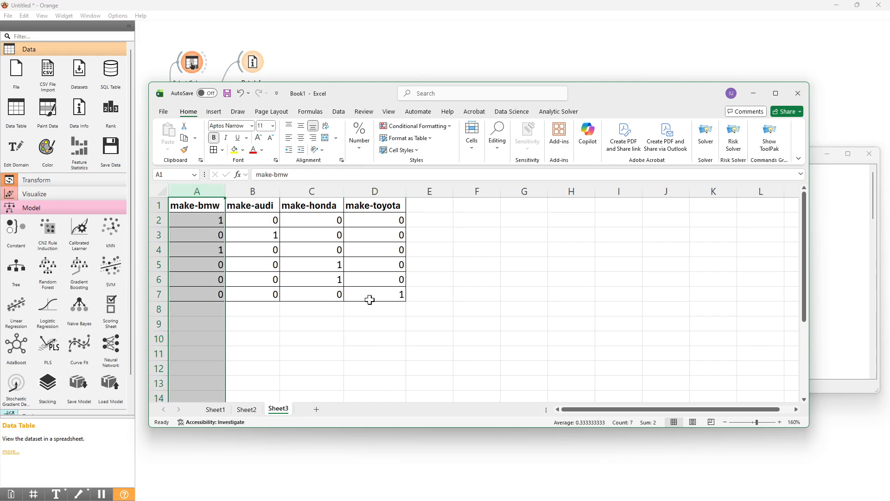
pyautogui.click(265, 318)
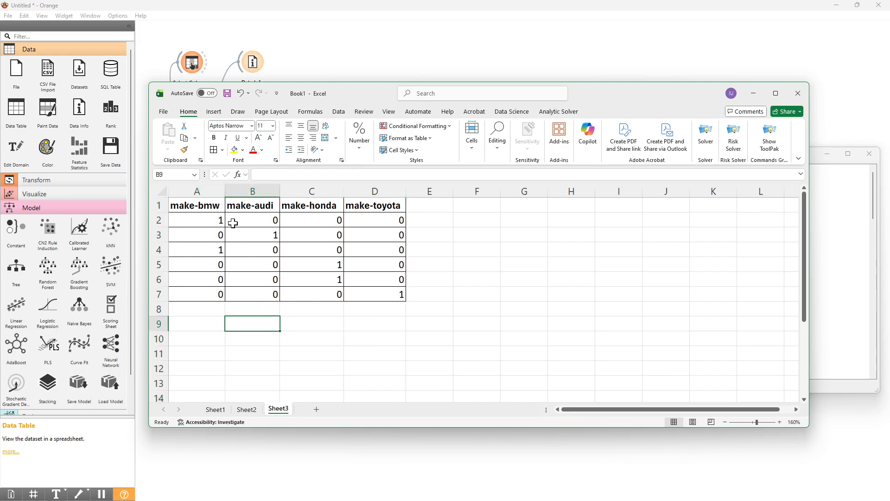
pyautogui.click(211, 191)
pyautogui.rightClick(213, 192)
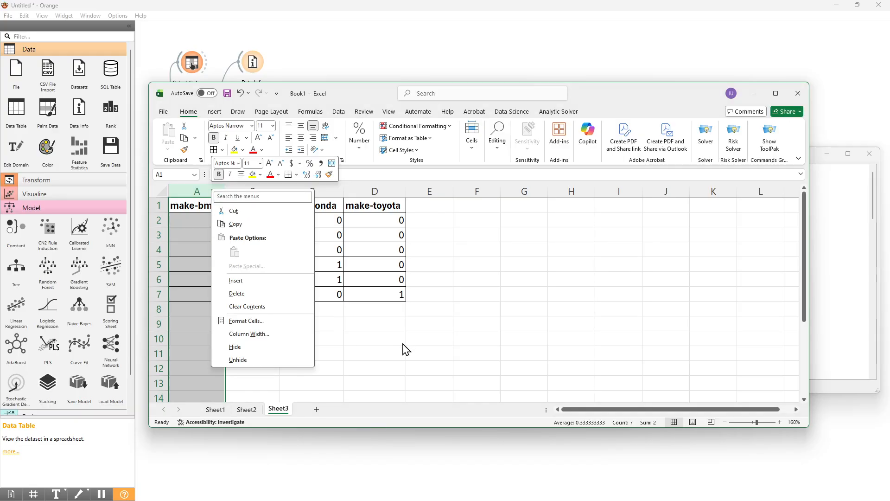
pyautogui.press('Escape')
pyautogui.click(241, 357)
# Blank out the make-bmw column visually by setting the font colour of column A to white.
pyautogui.click(197, 191)
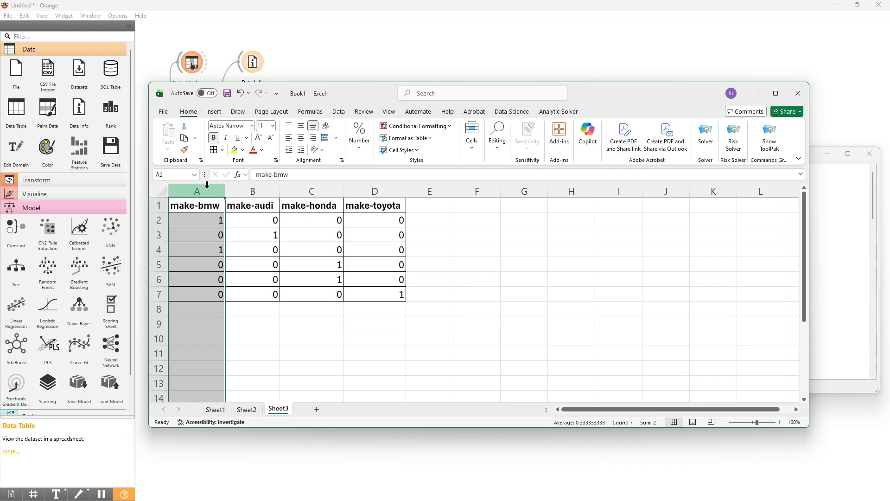
pyautogui.click(262, 150)
pyautogui.click(260, 192)
pyautogui.click(297, 337)
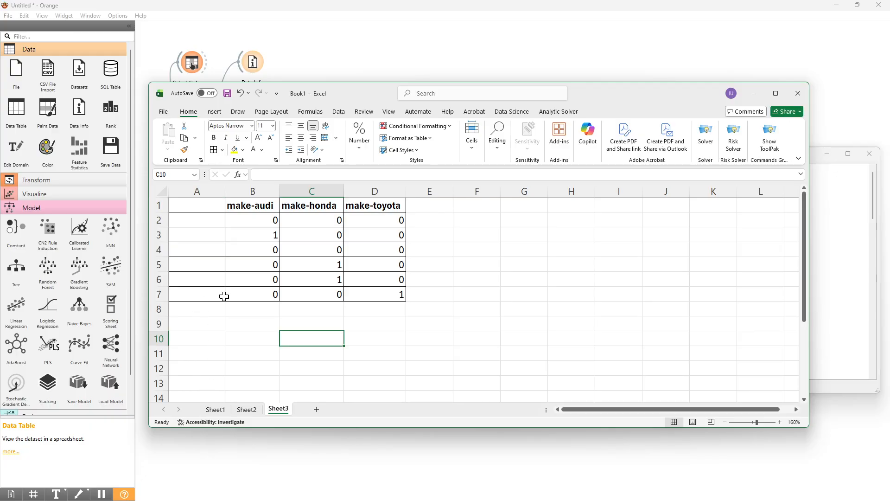
# Examine whether the make-audi, make-honda and make-toyota values in row 2 determine the make without the blanked make-bmw column.
pyautogui.moveTo(241, 205); pyautogui.dragTo(380, 297)
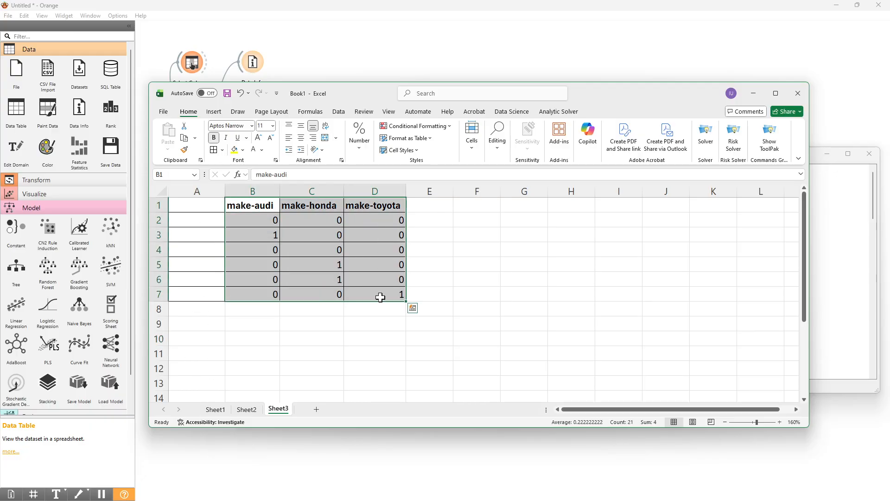
pyautogui.click(207, 208)
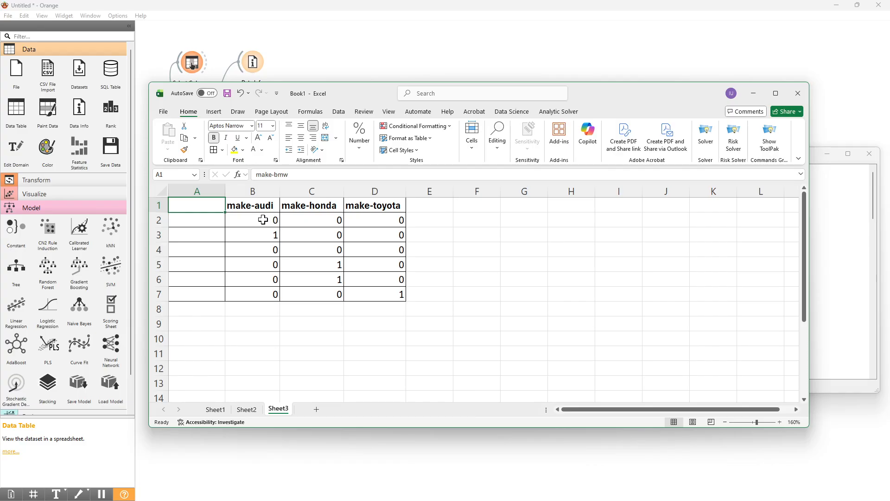
pyautogui.click(385, 221)
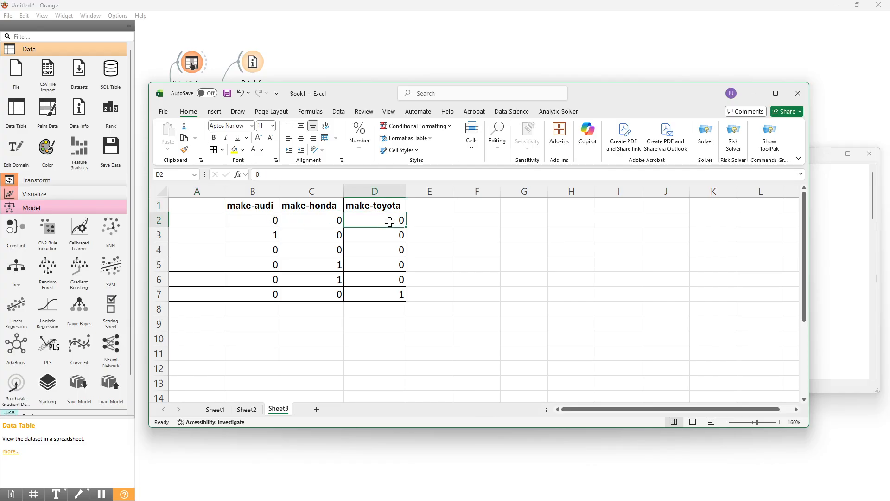
pyautogui.click(313, 221)
pyautogui.click(254, 228)
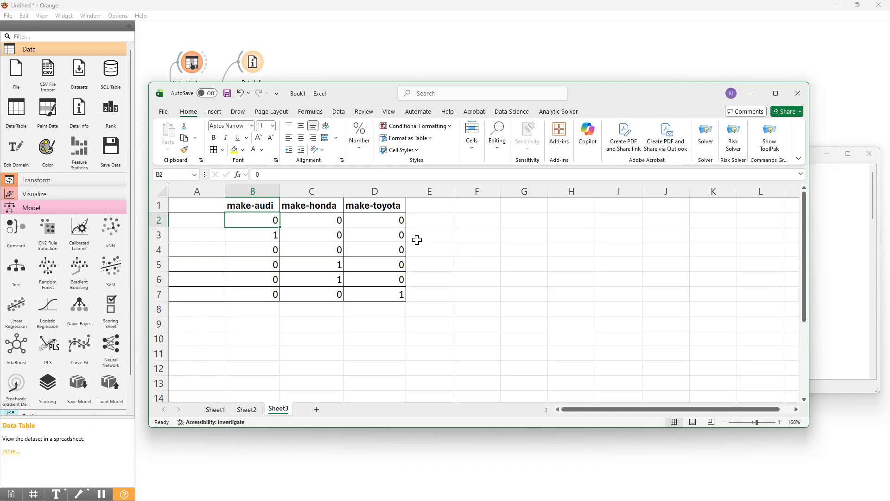
pyautogui.click(214, 222)
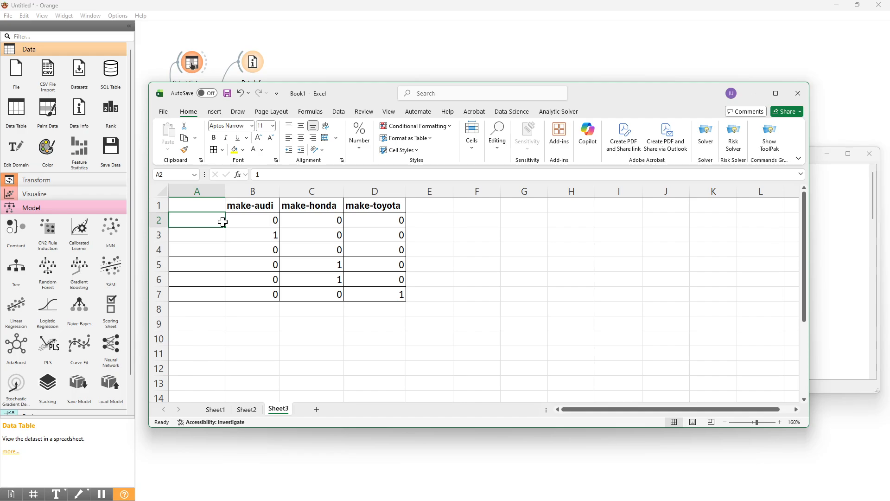
pyautogui.click(328, 222)
pyautogui.click(384, 219)
pyautogui.click(274, 221)
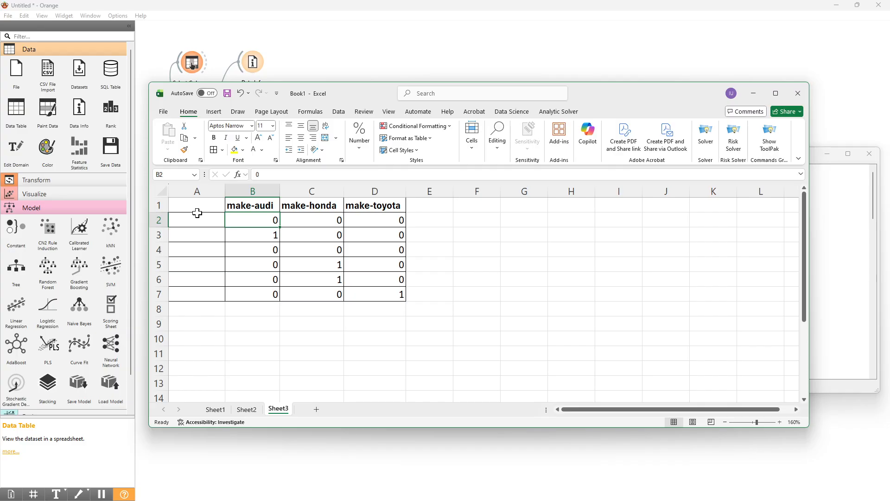
pyautogui.moveTo(197, 205); pyautogui.dragTo(194, 298)
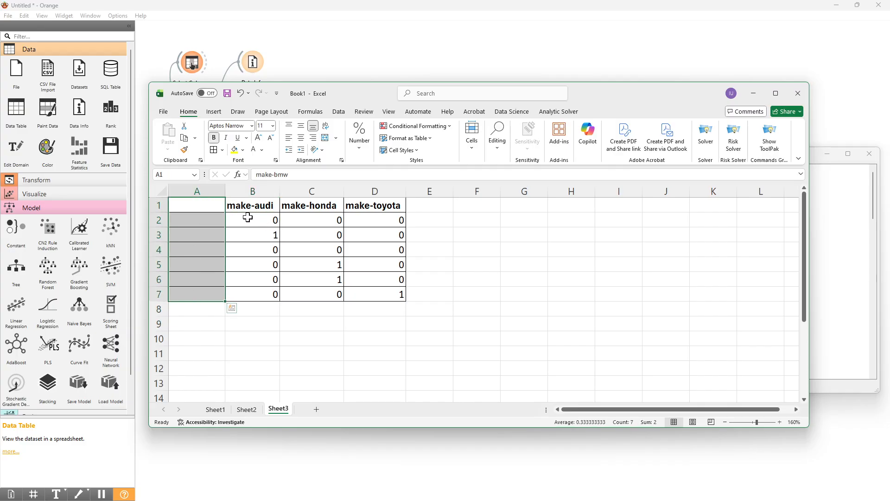
# Compare the make-audi, make-honda and make-toyota values in rows 2 and 3 to infer the make hidden in blanked column A.
pyautogui.click(270, 222)
pyautogui.moveTo(270, 222); pyautogui.dragTo(400, 230)
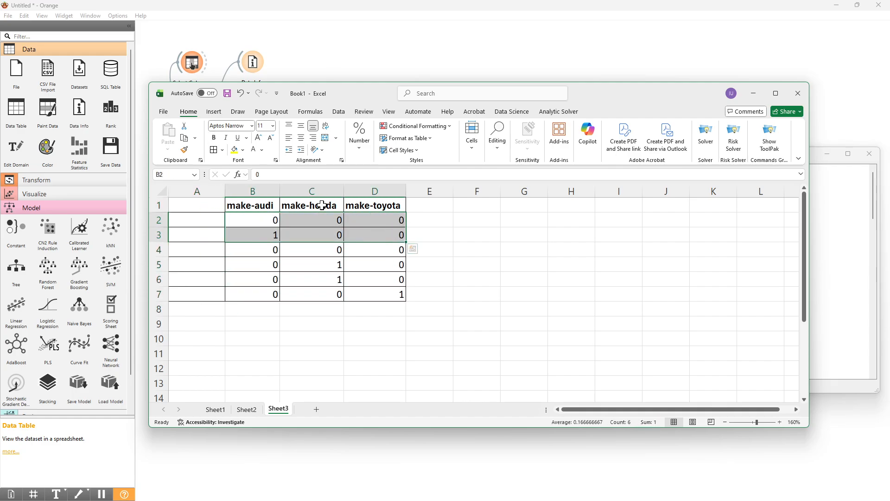
pyautogui.click(264, 218)
pyautogui.click(322, 218)
pyautogui.click(380, 223)
pyautogui.click(186, 220)
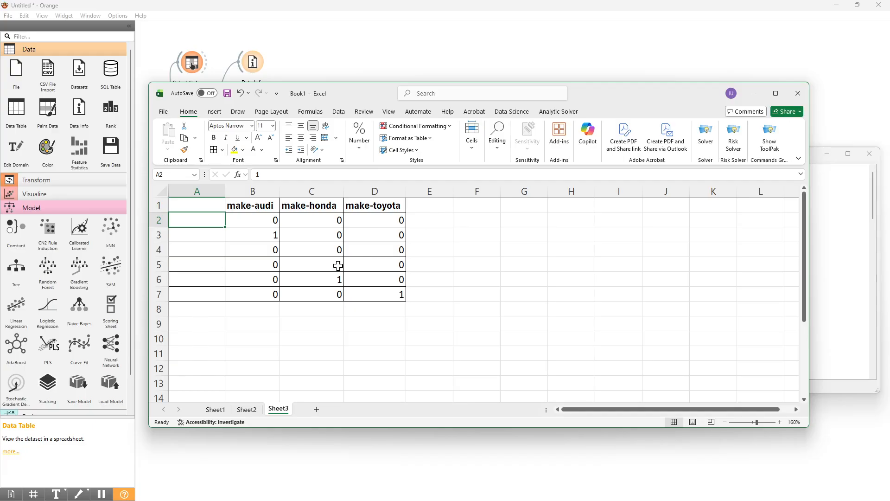
pyautogui.click(338, 355)
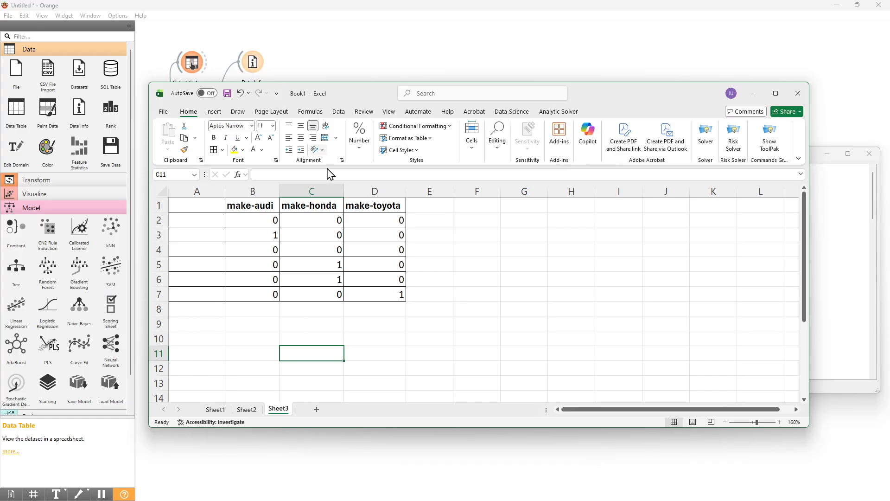
pyautogui.click(601, 309)
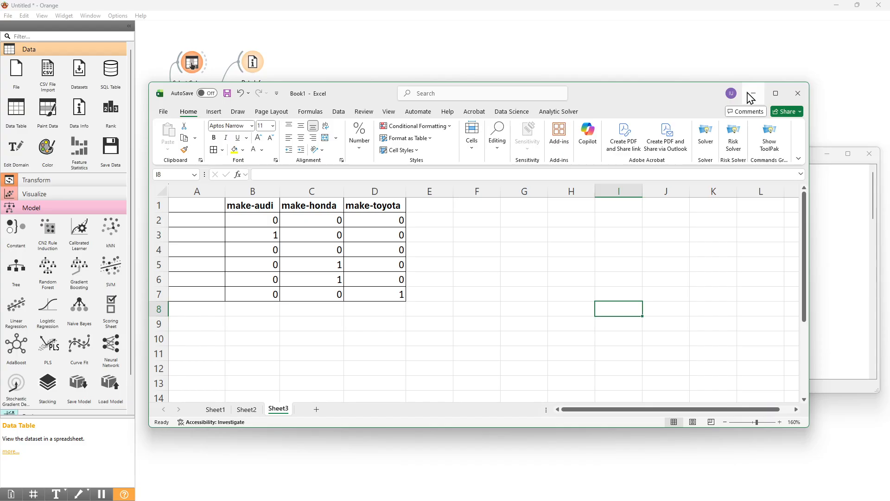
# Switch back to Orange and review the linear regression coefficients in Data Table (1), from the make dummies through to highway-mpg.
pyautogui.click(750, 98)
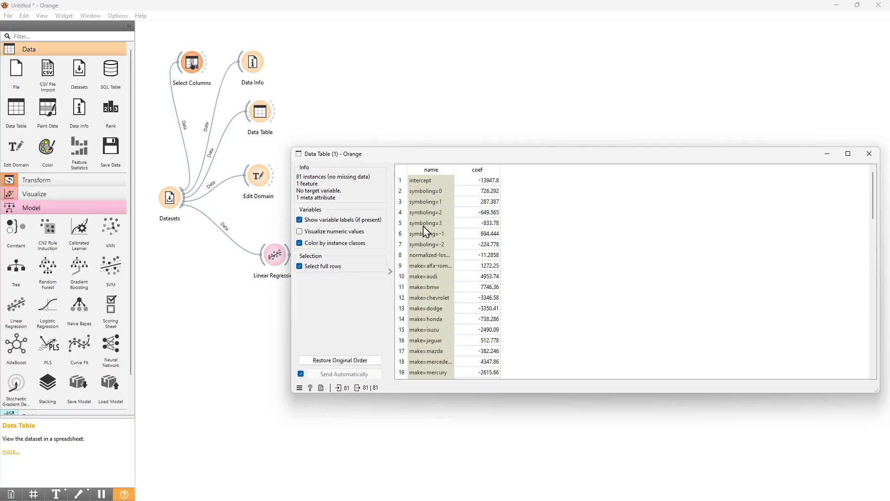
pyautogui.scroll(-7, 451, 260)
pyautogui.scroll(-8, 454, 262)
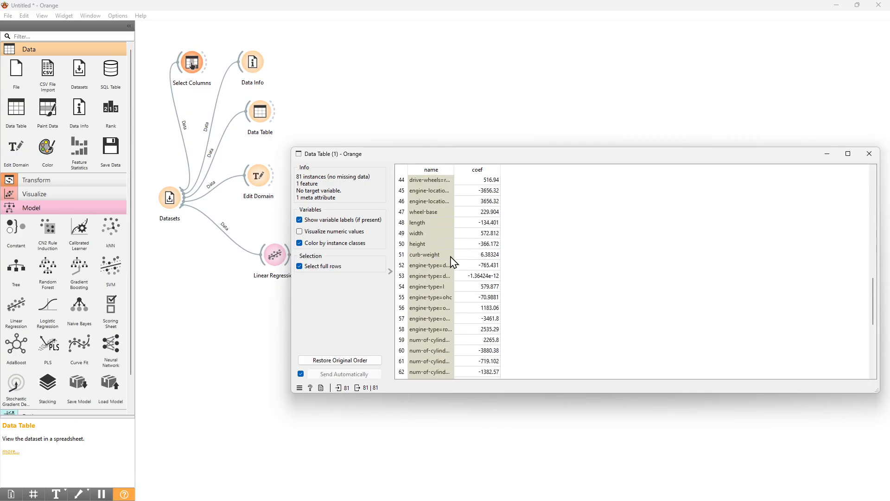
pyautogui.scroll(-7, 453, 262)
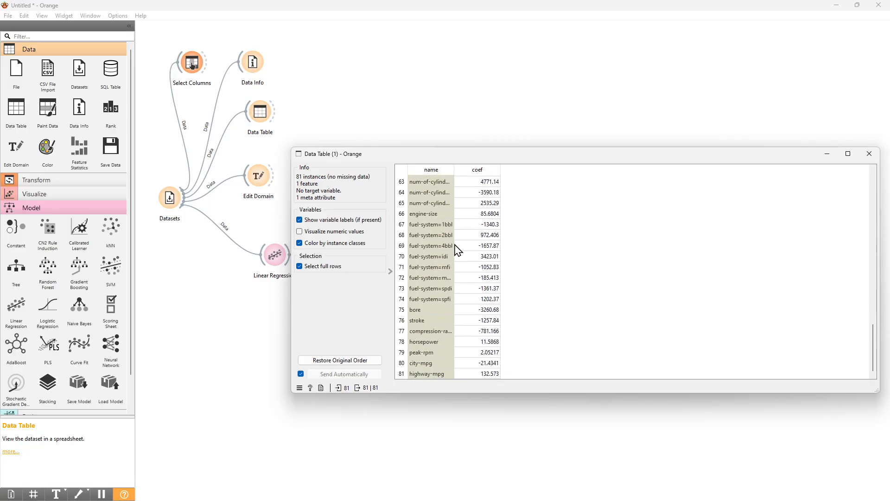
pyautogui.scroll(2, 486, 371)
pyautogui.scroll(4, 486, 371)
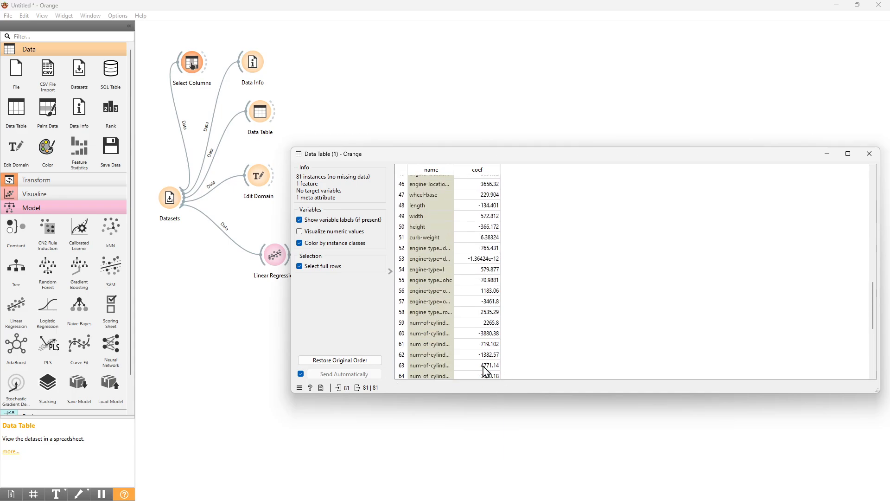
pyautogui.click(869, 154)
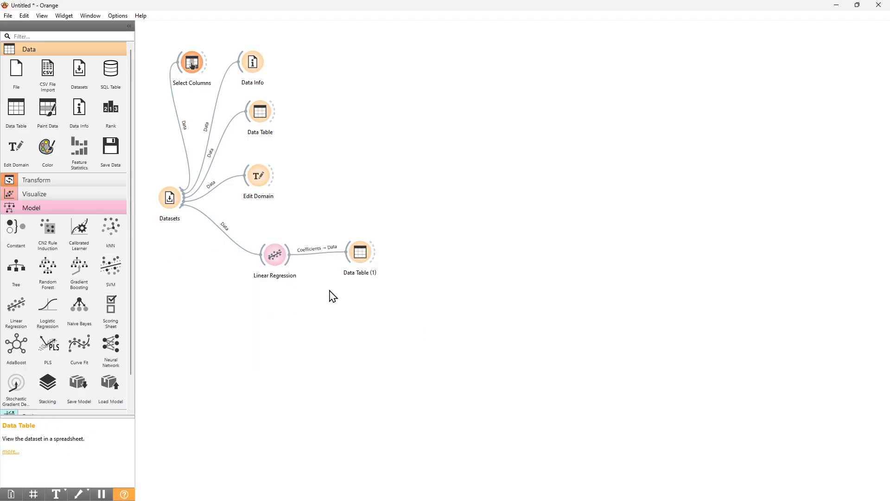
pyautogui.doubleClick(358, 256)
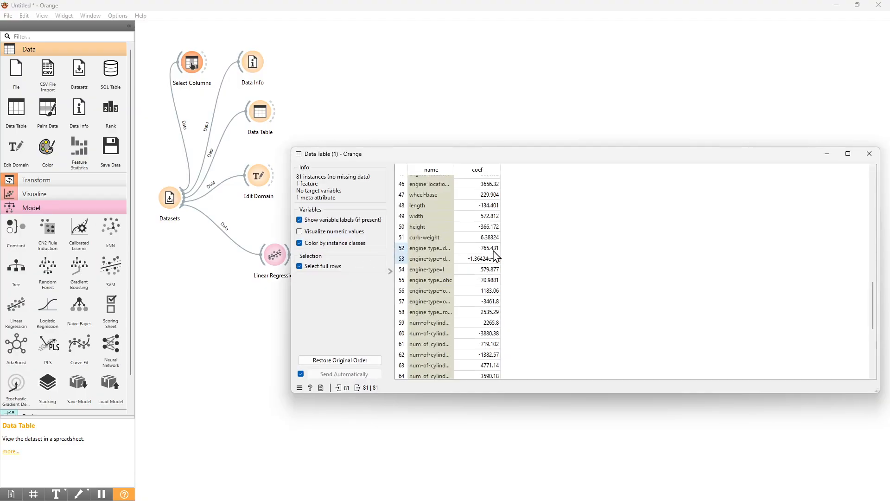
pyautogui.click(869, 154)
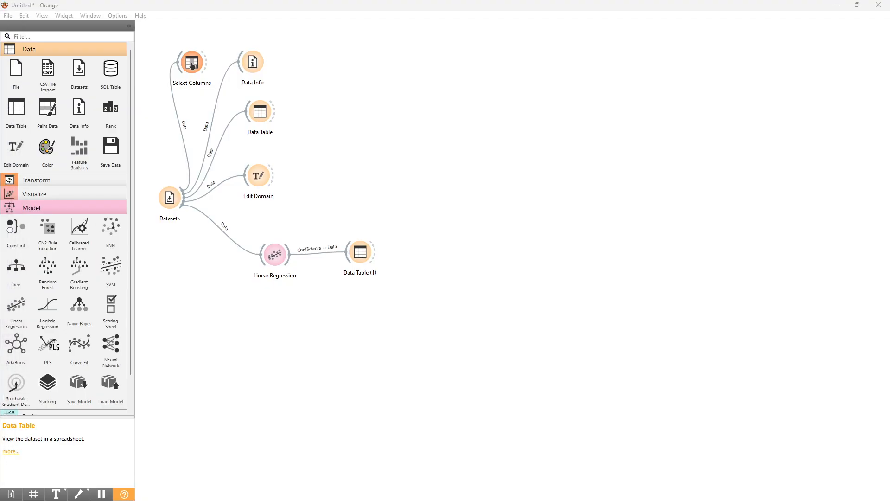
pyautogui.doubleClick(192, 66)
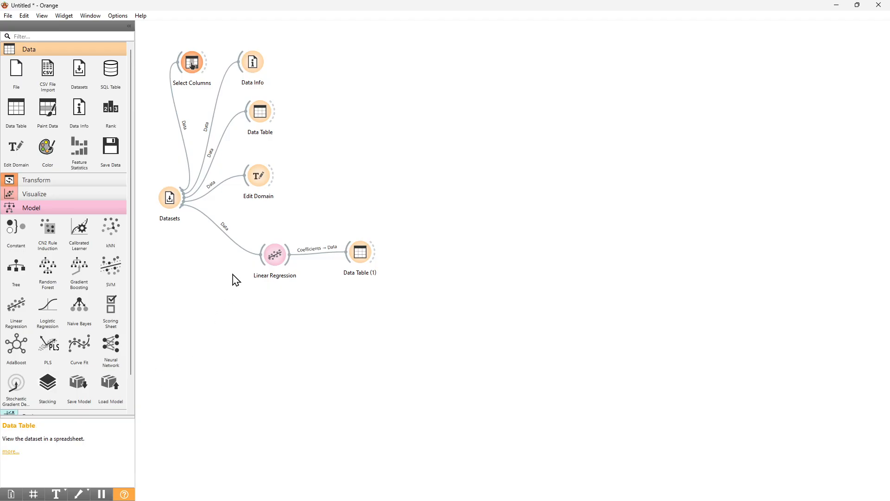
# Add a Predictions widget fed by the Linear Regression model, and move Linear Regression and Data Table (1) higher on the canvas.
pyautogui.moveTo(281, 258); pyautogui.dragTo(341, 324)
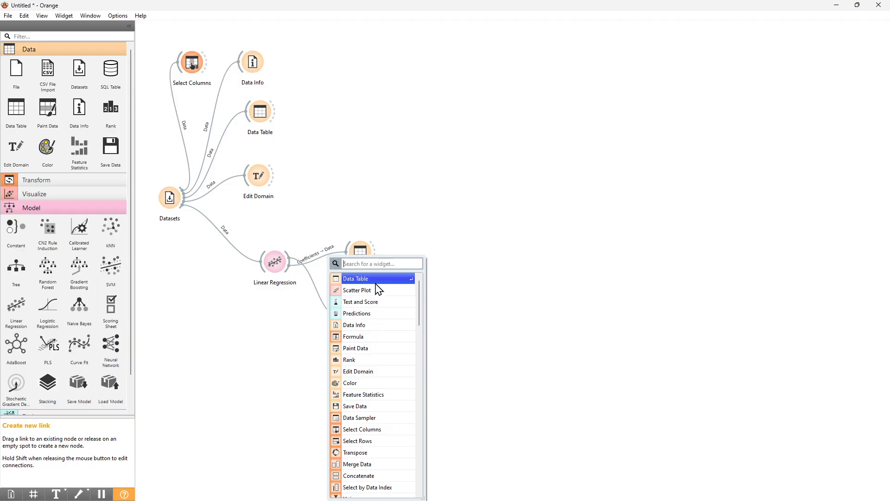
pyautogui.click(369, 314)
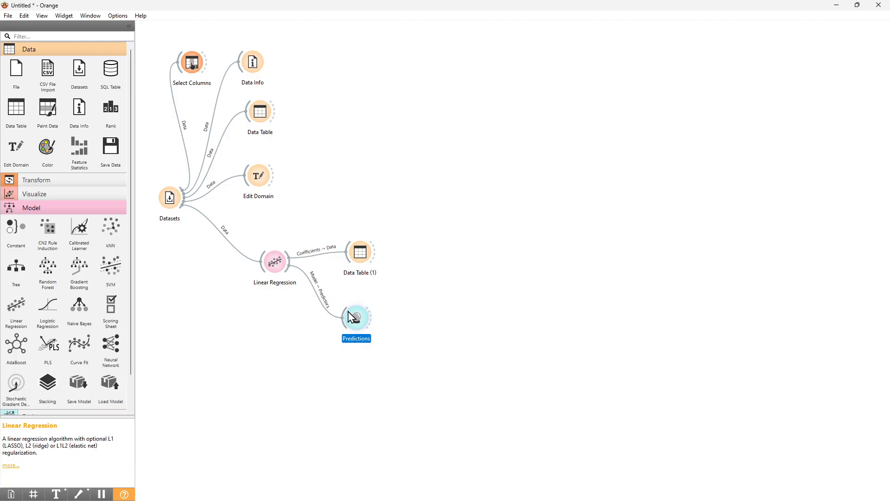
pyautogui.moveTo(288, 269); pyautogui.dragTo(291, 251)
pyautogui.moveTo(368, 260); pyautogui.dragTo(372, 236)
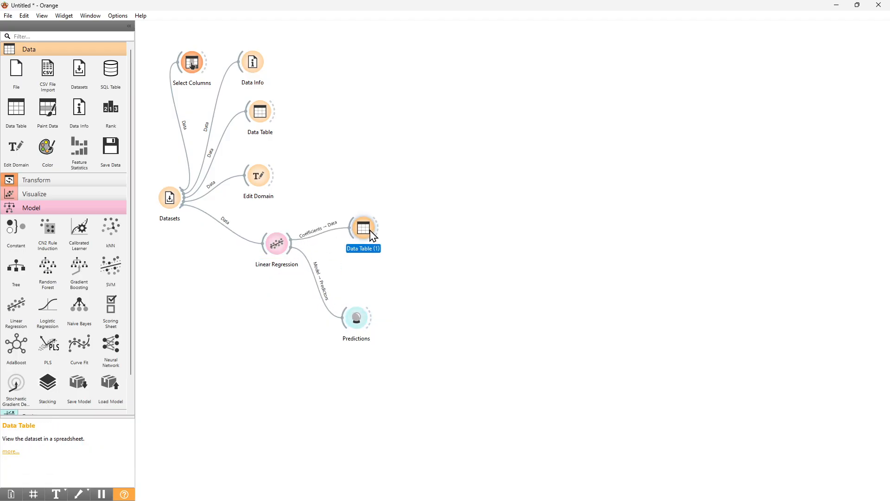
# Connect Datasets to Predictions as its input data and shift Linear Regression clear of the new link.
pyautogui.doubleClick(355, 321)
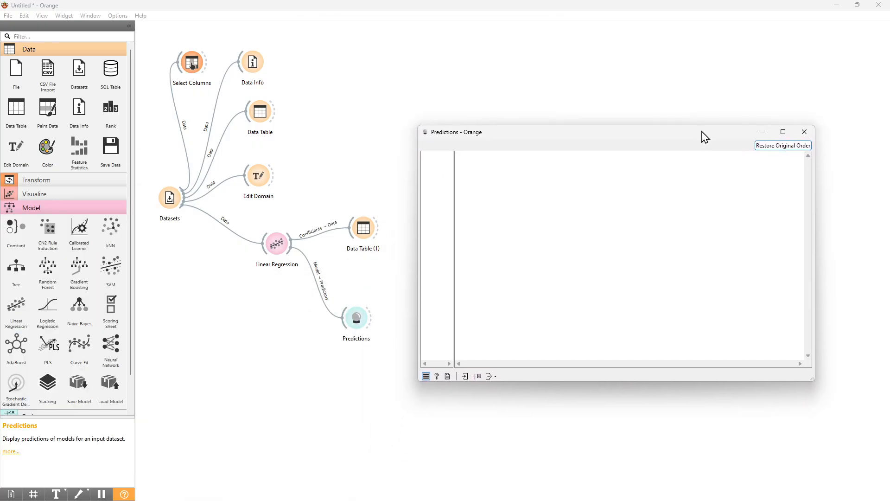
pyautogui.click(297, 275)
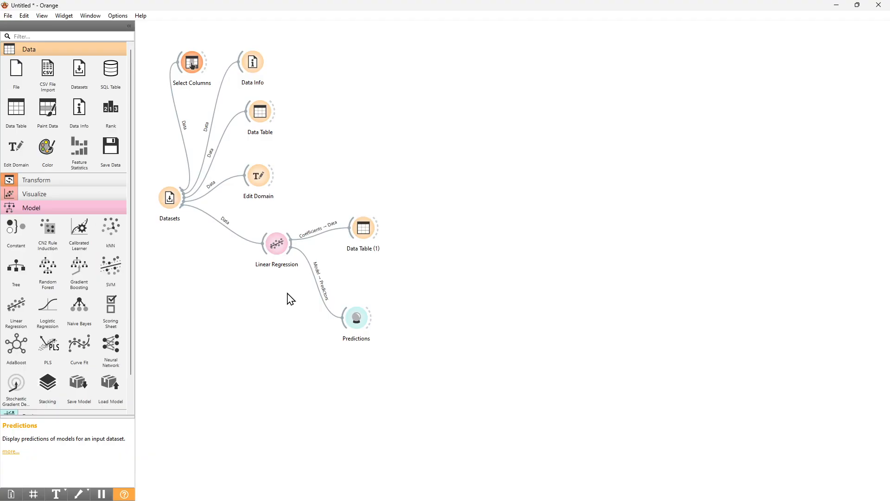
pyautogui.moveTo(181, 207); pyautogui.dragTo(348, 336)
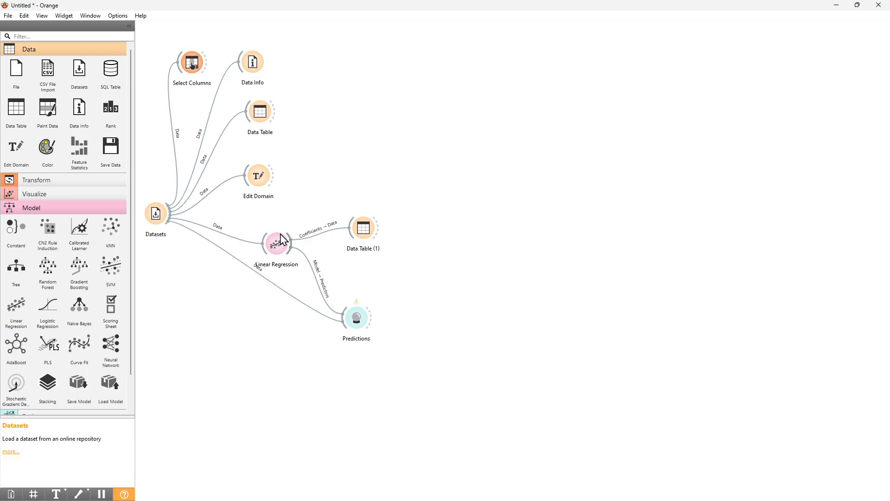
pyautogui.moveTo(287, 249); pyautogui.dragTo(297, 231)
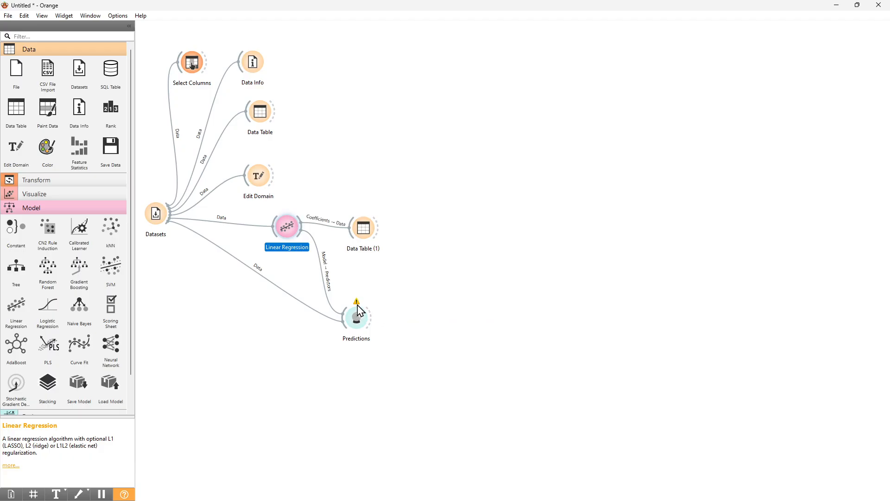
pyautogui.moveTo(357, 302)
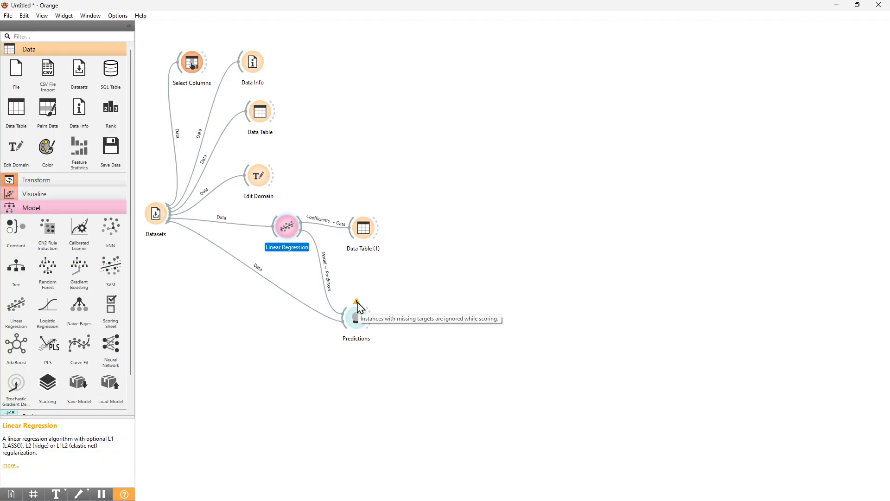
# Examine the predictions alongside actual prices, sorting the rows by the Linear Regression column and by the error column.
pyautogui.doubleClick(362, 323)
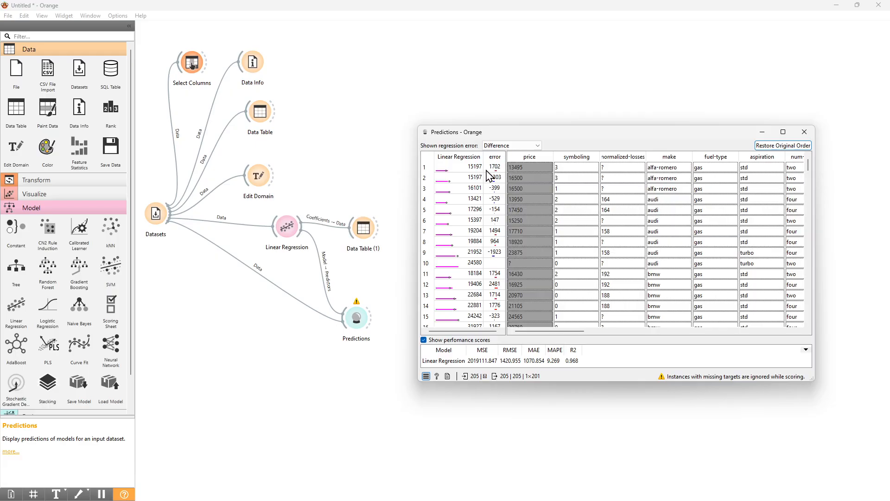
pyautogui.click(466, 163)
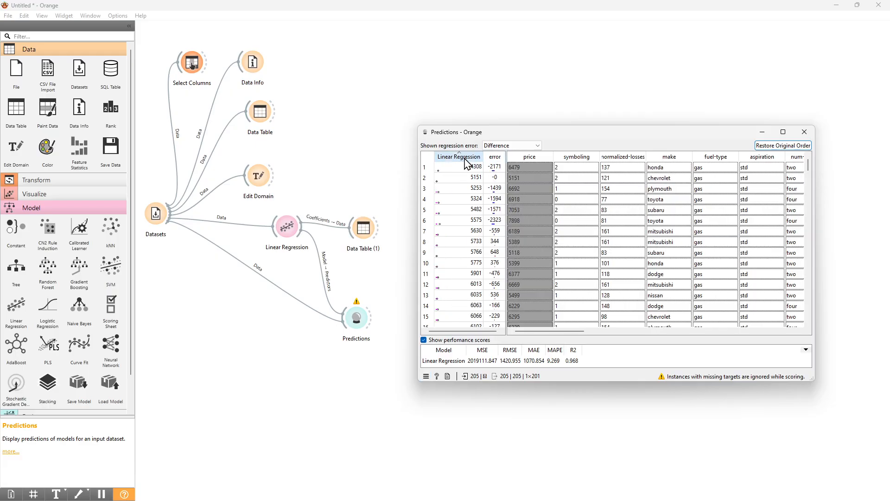
pyautogui.click(467, 160)
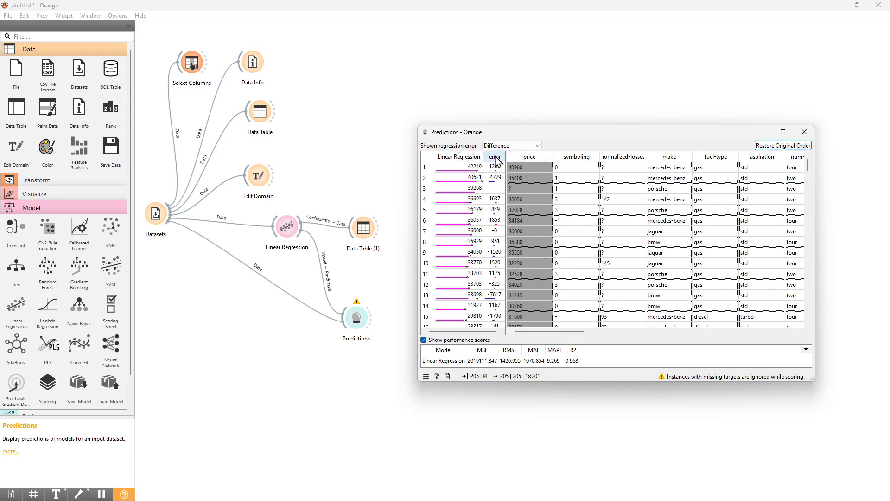
pyautogui.click(497, 161)
pyautogui.click(496, 161)
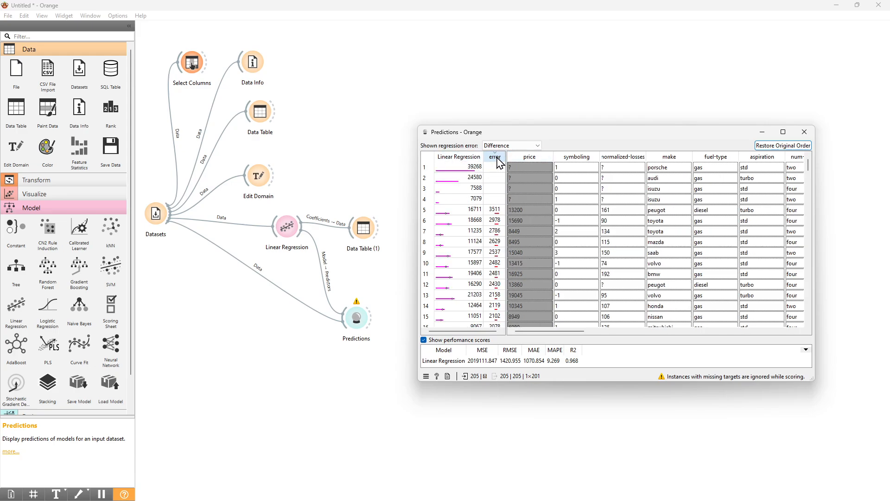
pyautogui.click(497, 158)
pyautogui.click(497, 158)
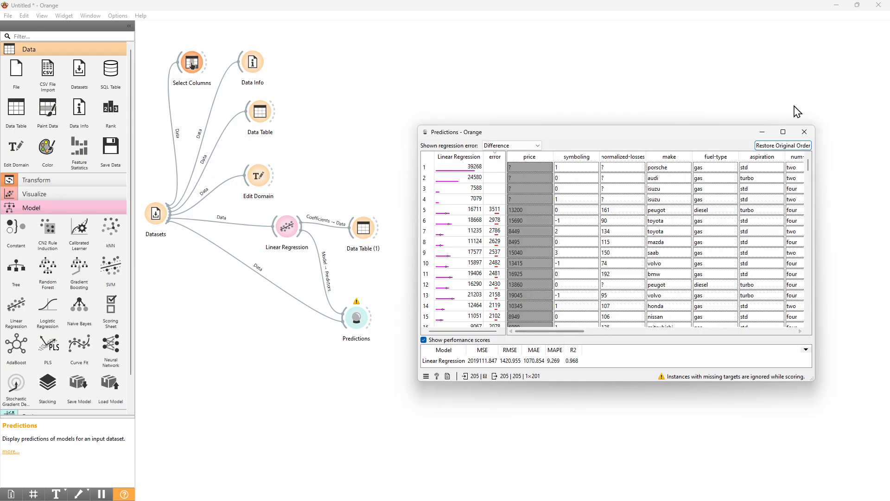
pyautogui.click(805, 131)
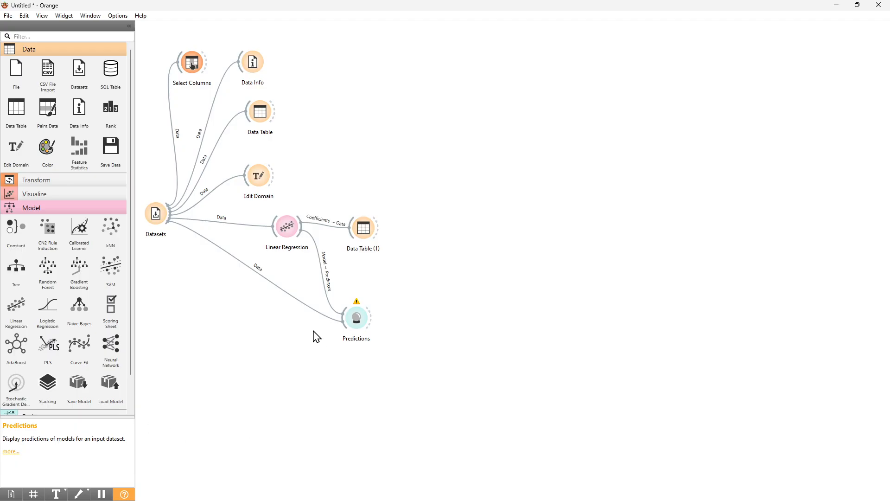
# Review the Linear Regression performance scores in the Predictions widget, including MAPE and R2.
pyautogui.moveTo(364, 232); pyautogui.dragTo(367, 220)
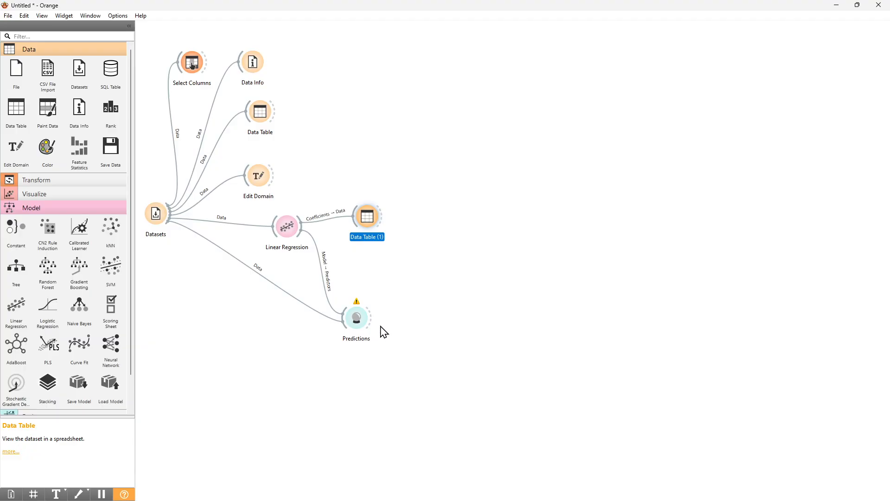
pyautogui.doubleClick(354, 318)
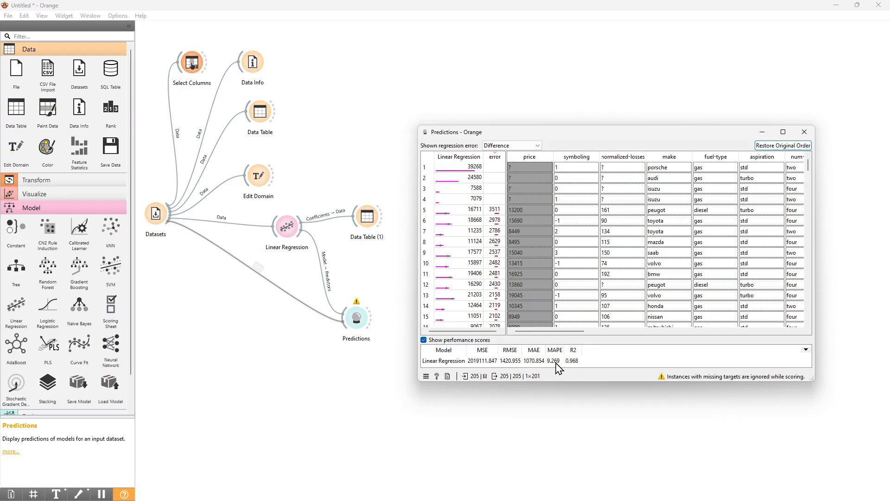
pyautogui.click(804, 131)
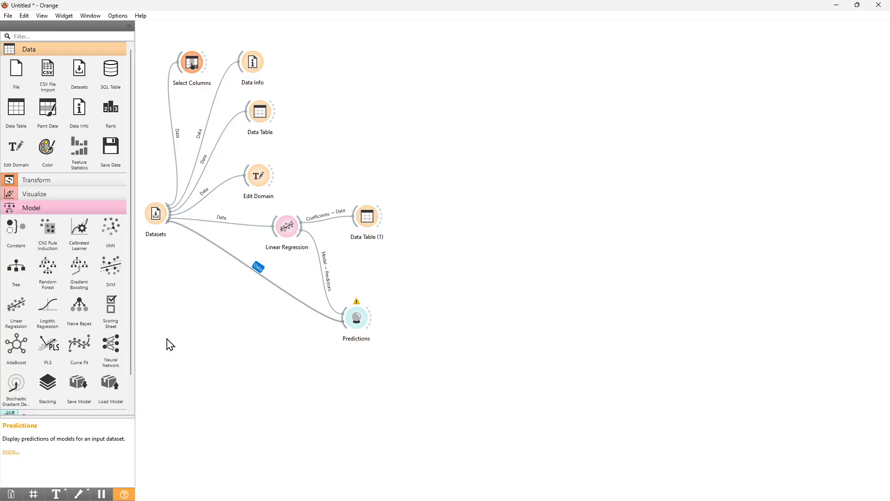
# Add a Test and Score widget linked to Linear Regression, and lower Linear Regression, Data Table (1) and Predictions to space out the workflow.
pyautogui.moveTo(291, 231); pyautogui.dragTo(363, 205)
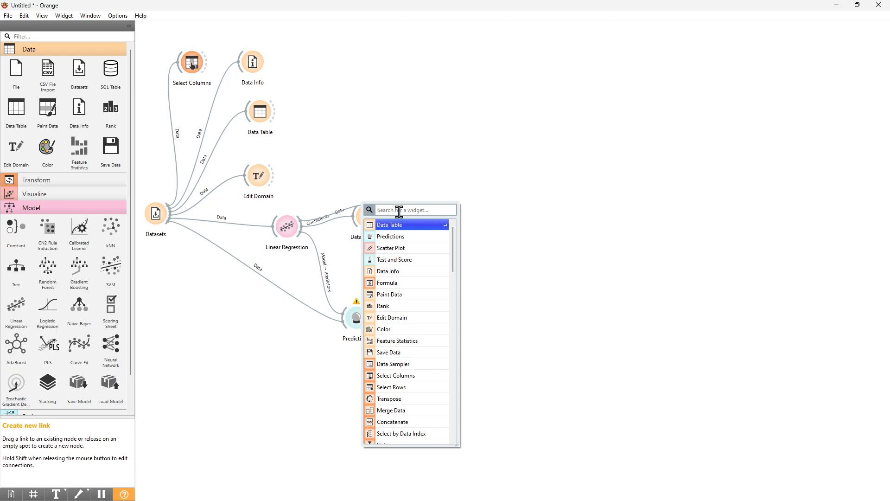
pyautogui.write('test')
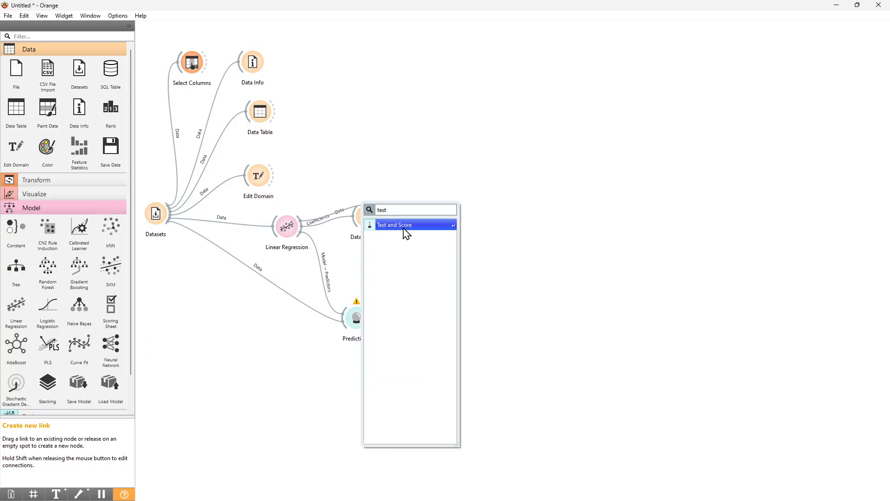
pyautogui.click(407, 225)
pyautogui.moveTo(366, 214); pyautogui.dragTo(366, 240)
pyautogui.moveTo(363, 308); pyautogui.dragTo(364, 339)
pyautogui.moveTo(291, 246); pyautogui.dragTo(278, 279)
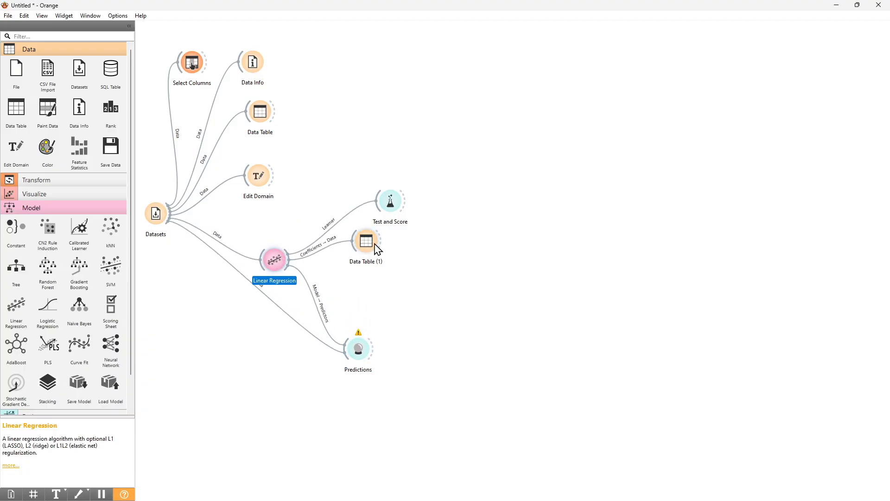
pyautogui.moveTo(378, 249); pyautogui.dragTo(377, 284)
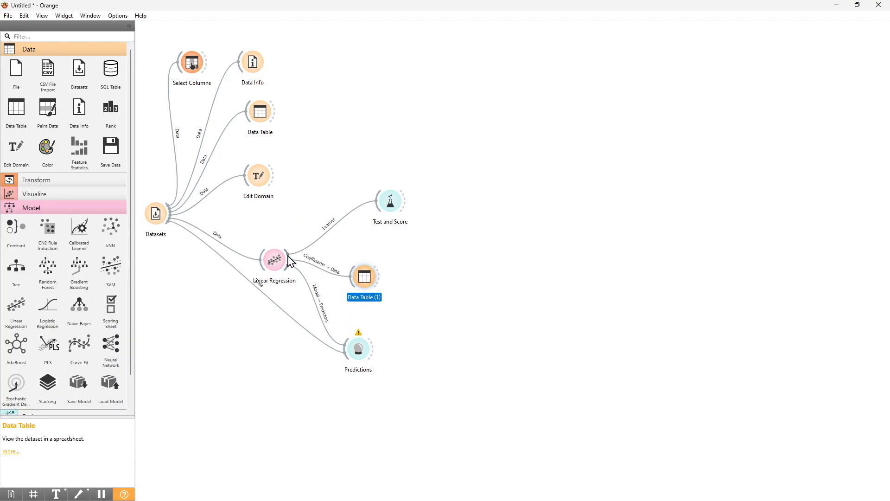
# Check the Test and Score settings and connect Datasets to Test and Score as its evaluation data.
pyautogui.doubleClick(390, 205)
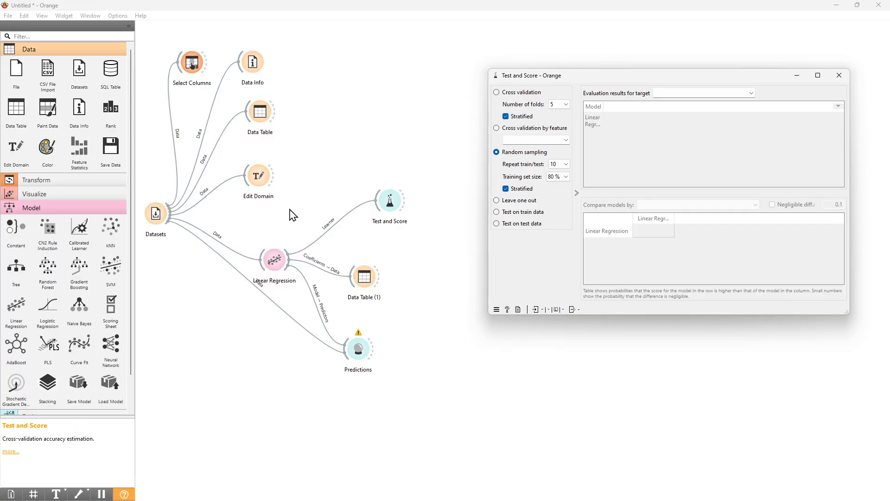
pyautogui.moveTo(171, 222); pyautogui.dragTo(392, 197)
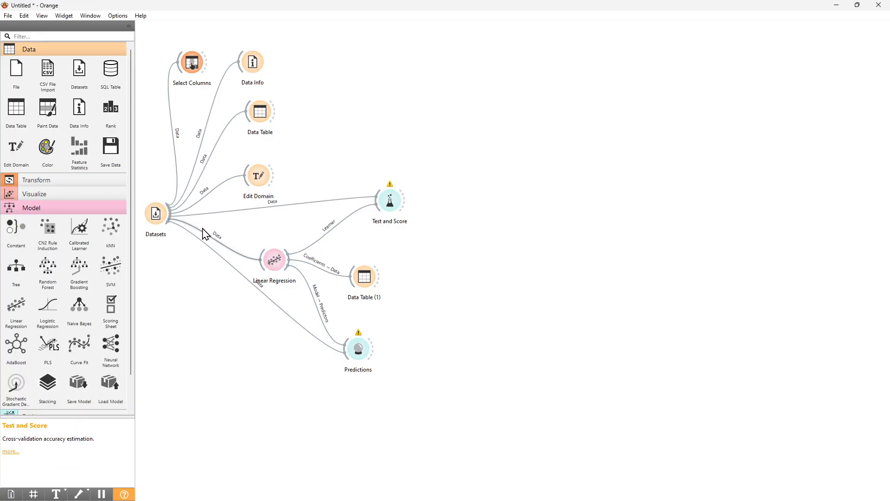
# Open the Test and Score results and widen the window to read Linear Regression's random-sampling scores.
pyautogui.doubleClick(391, 202)
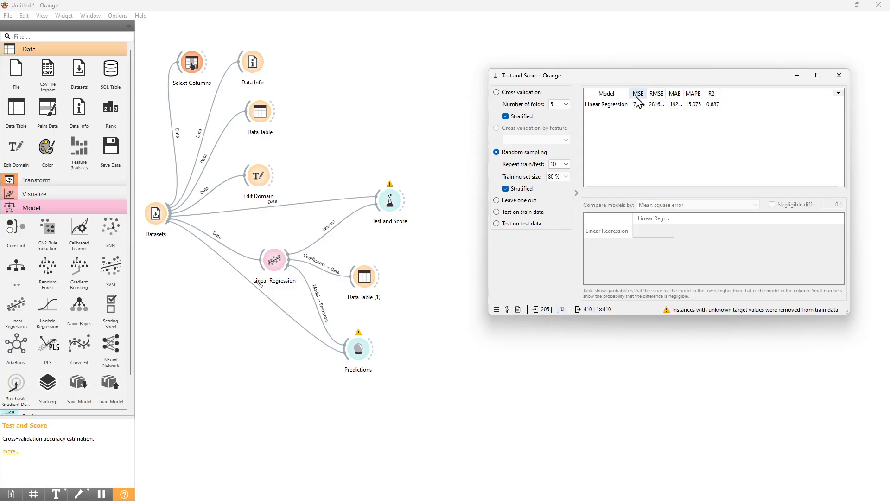
pyautogui.moveTo(486, 118); pyautogui.dragTo(435, 117)
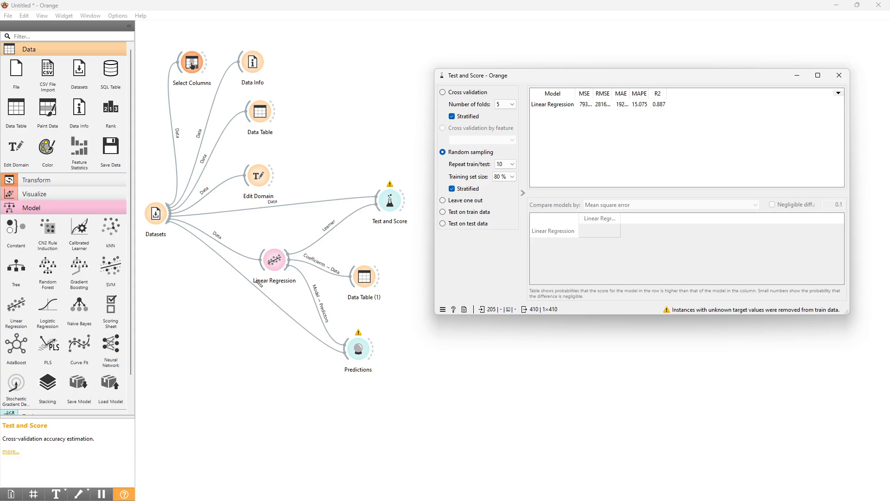
pyautogui.doubleClick(192, 66)
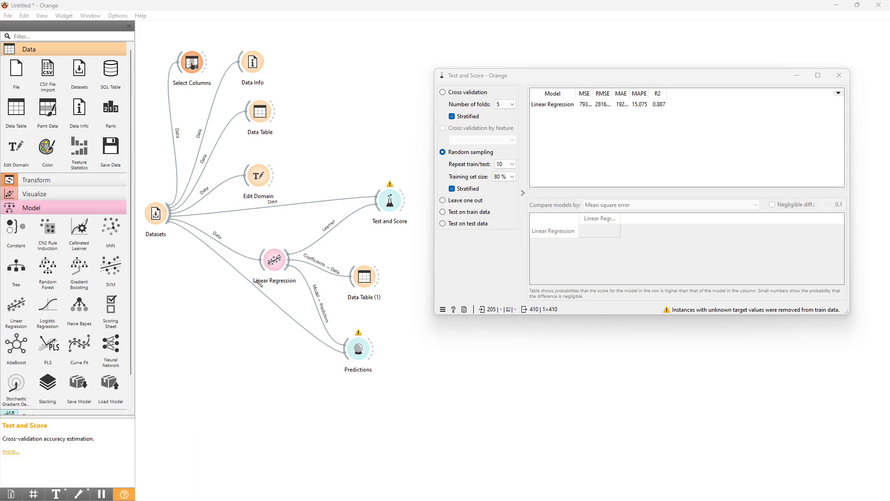
# Switch to the browser to examine the scikit-learn and GeeksforGeeks diagrams of five-fold cross-validation, and return to Orange.
pyautogui.moveTo(0, 23); pyautogui.dragTo(323, 50)
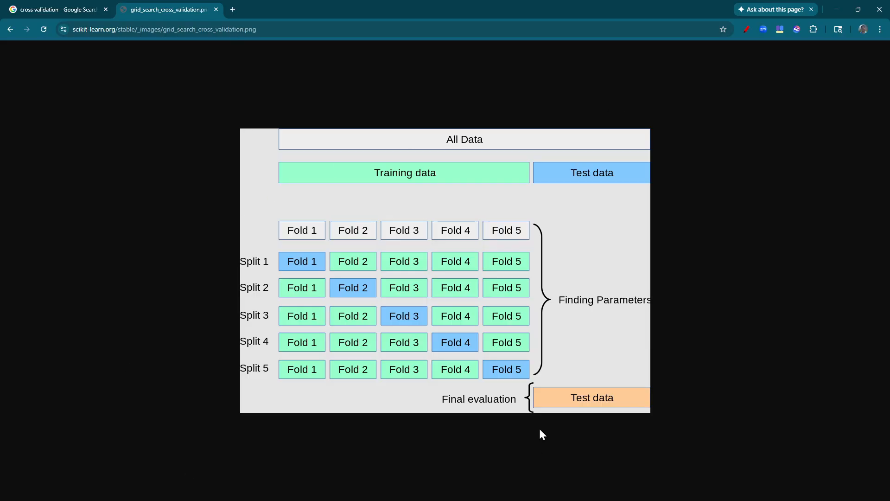
pyautogui.moveTo(594, 1); pyautogui.dragTo(0, 47)
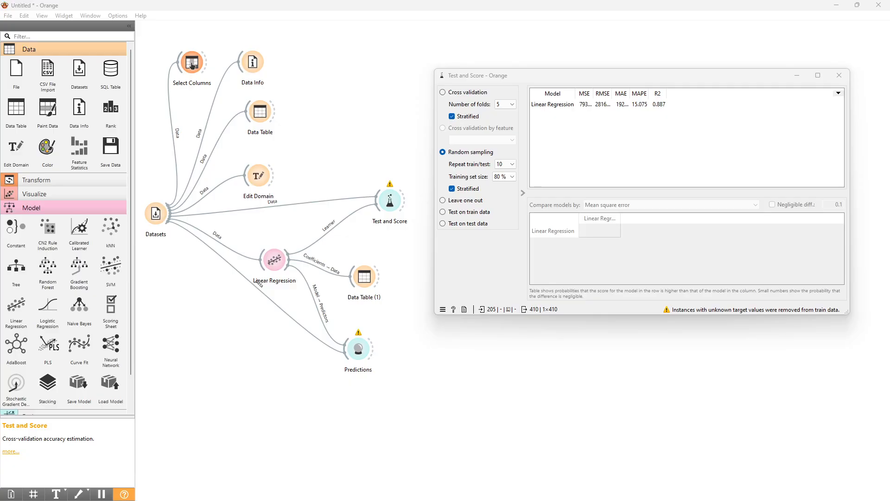
pyautogui.moveTo(0, 98); pyautogui.dragTo(333, 97)
pyautogui.click(428, 101)
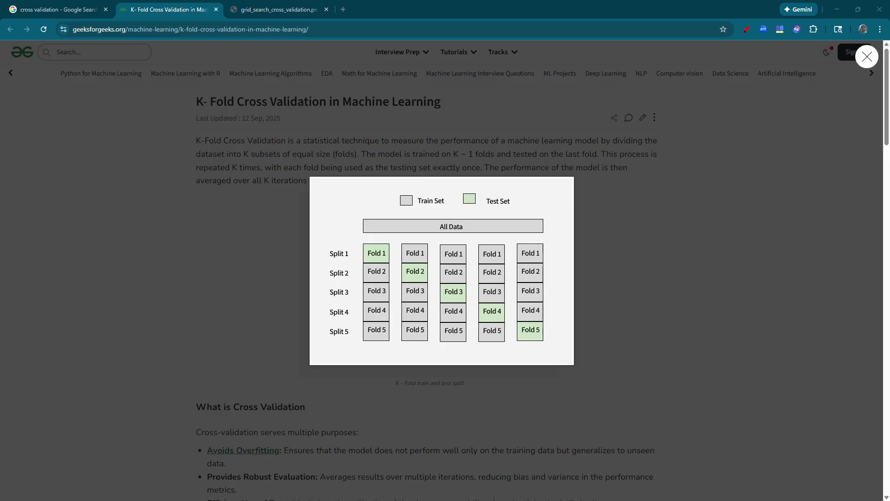
pyautogui.click(836, 9)
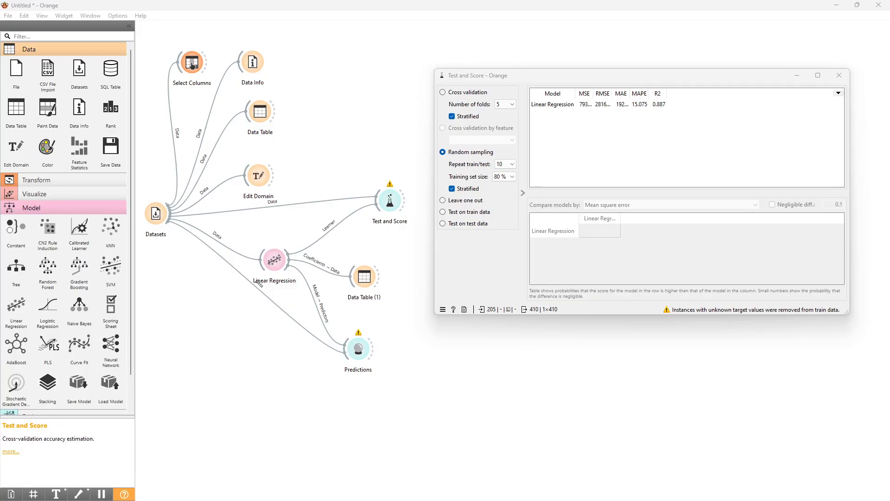
pyautogui.hotkey('alt', 'Tab')
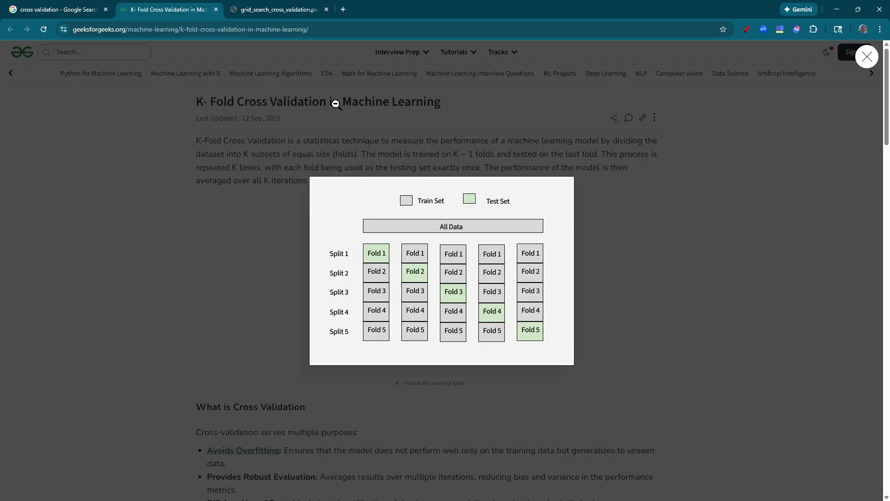
pyautogui.click(845, 6)
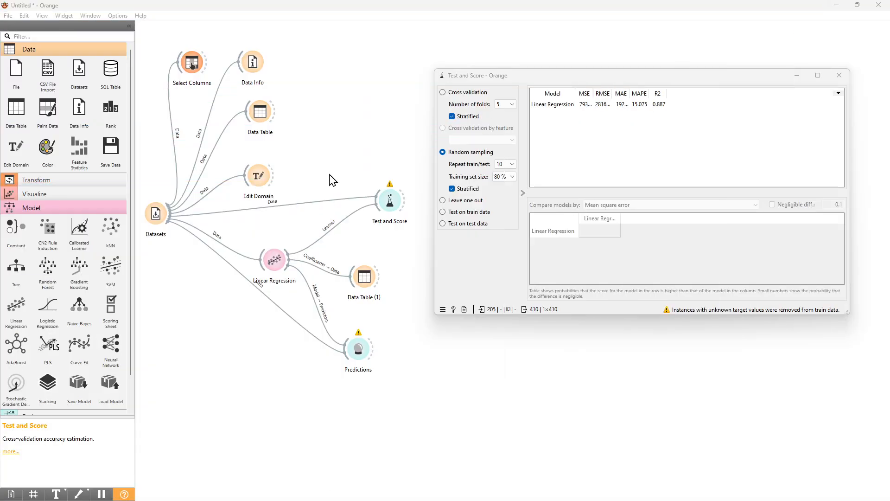
# Compare Linear Regression's scores under 5-fold cross validation and random sampling, keeping the training set size at 80 %.
pyautogui.click(442, 92)
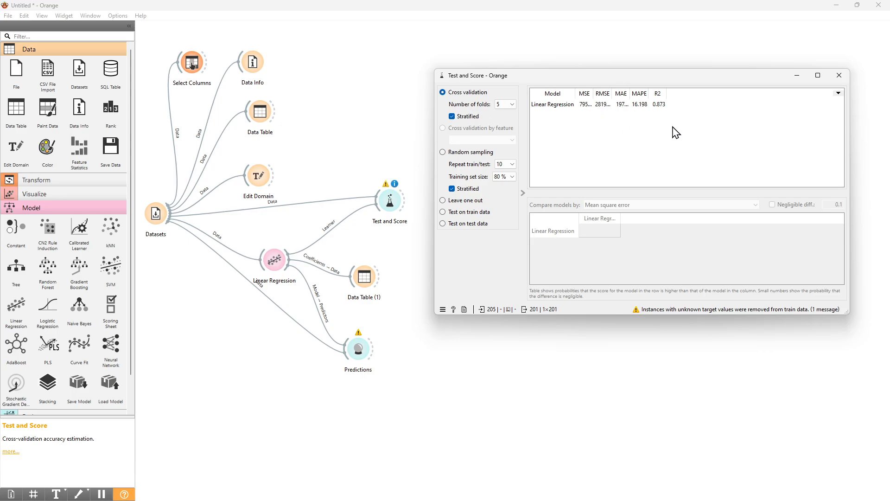
pyautogui.click(443, 152)
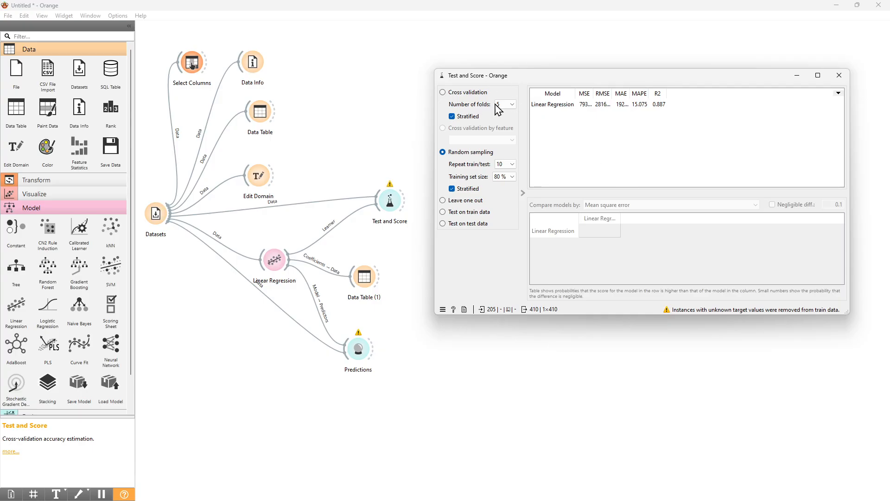
pyautogui.click(513, 176)
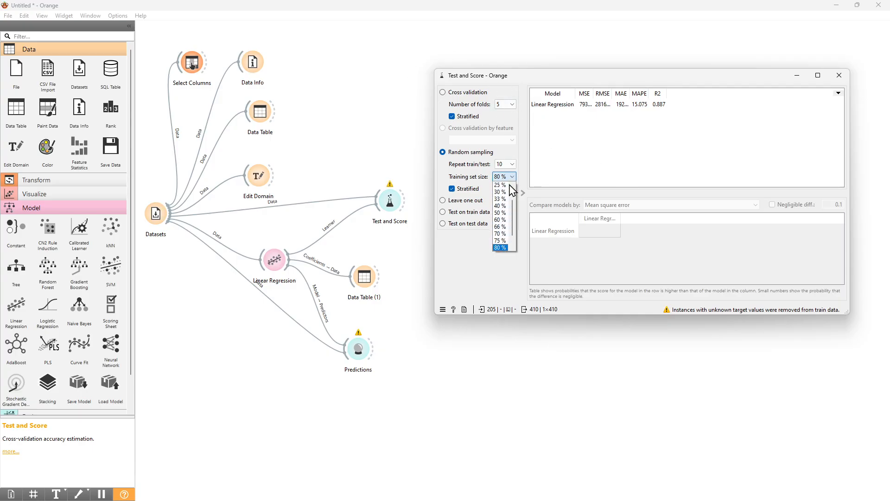
pyautogui.click(500, 248)
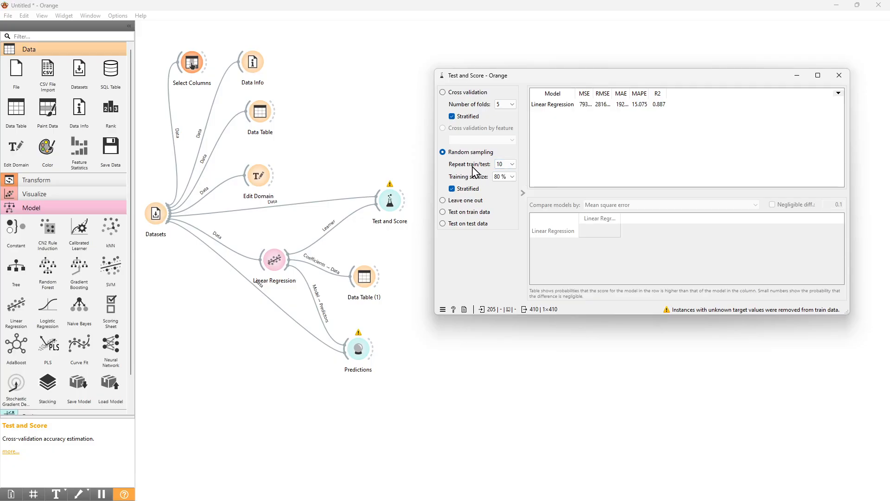
# Compare the random-sampling scores with 5 and 100 train/test repeats, and set the repeat count back to 10.
pyautogui.click(514, 166)
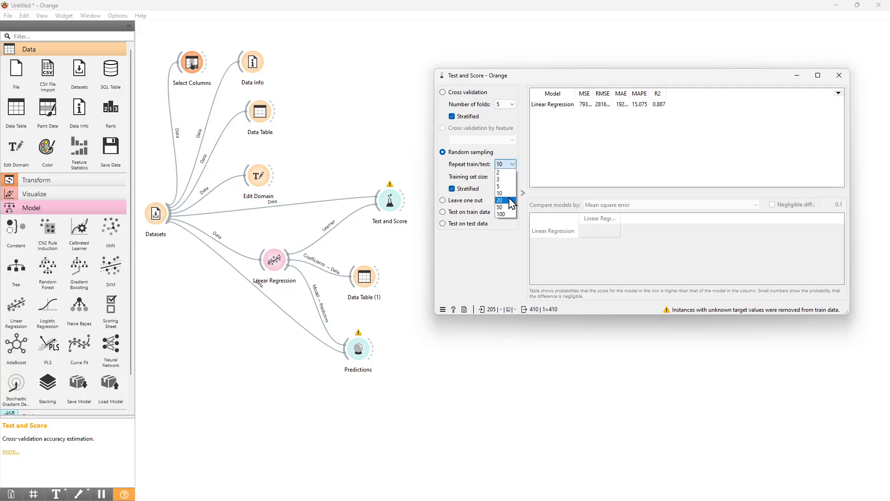
pyautogui.click(508, 193)
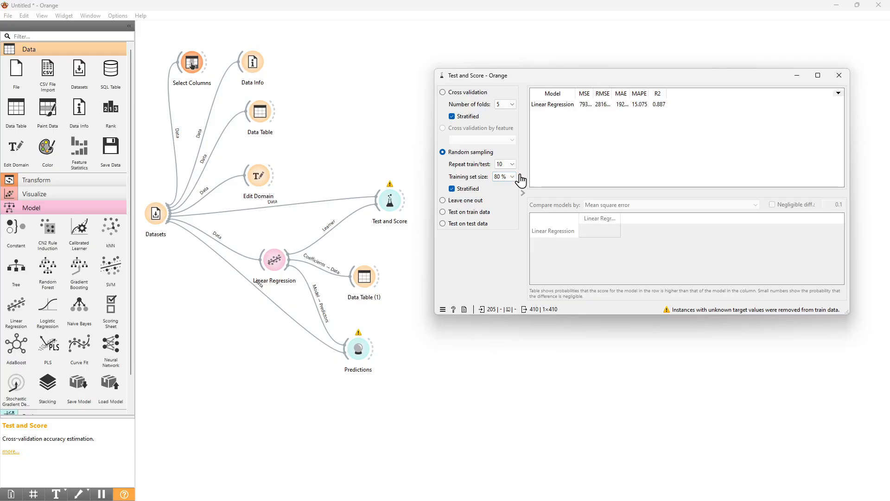
pyautogui.click(517, 165)
pyautogui.click(509, 184)
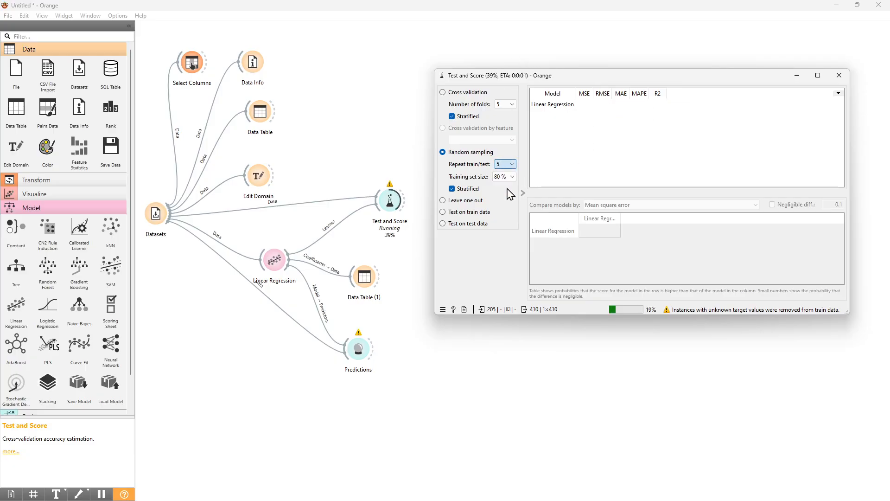
pyautogui.click(512, 164)
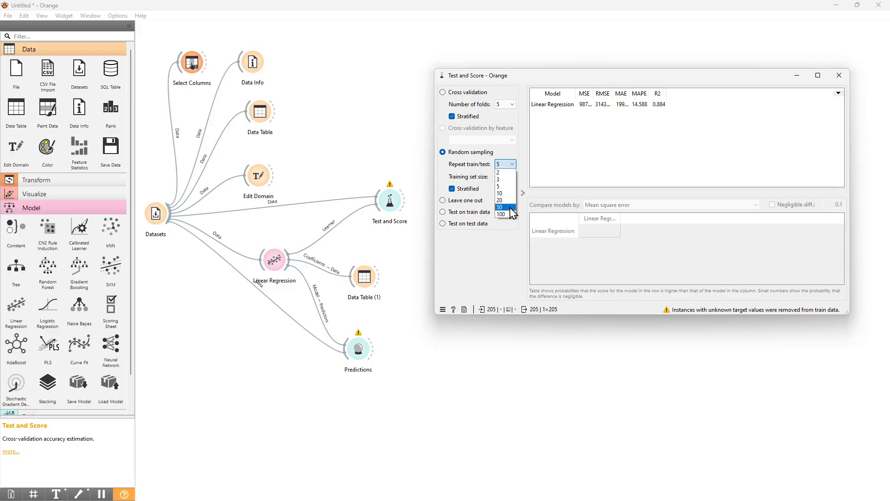
pyautogui.click(502, 214)
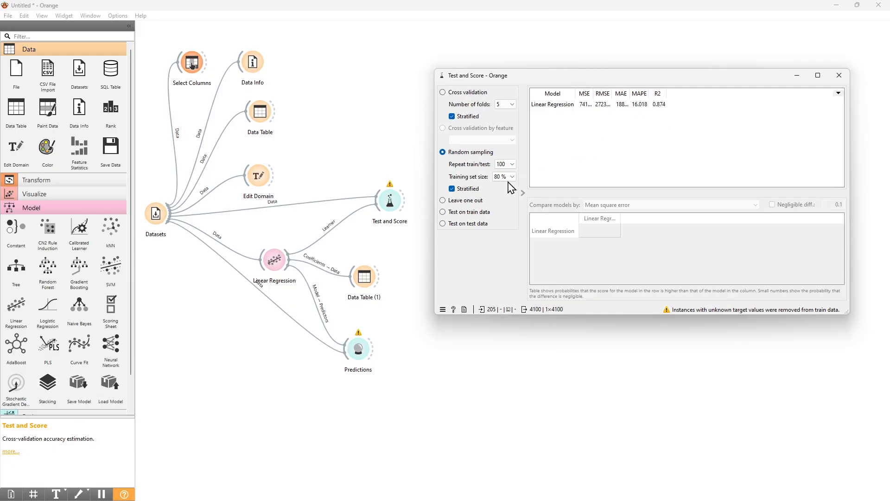
pyautogui.click(511, 166)
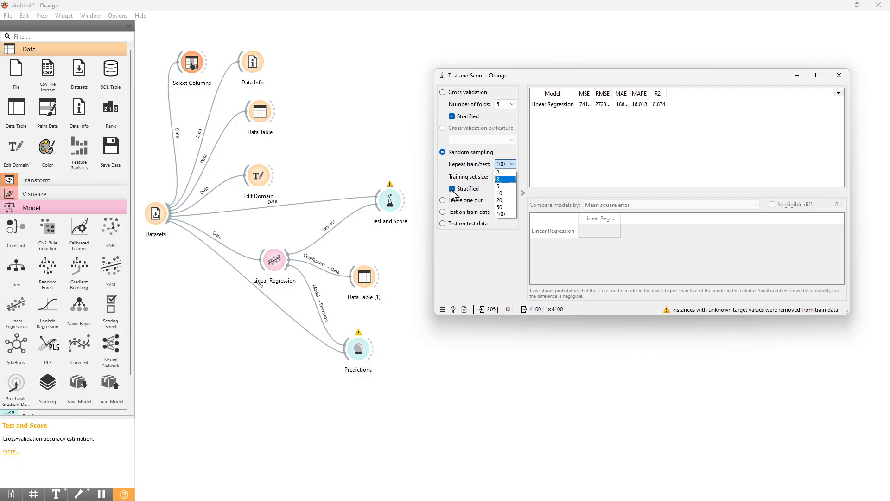
pyautogui.click(502, 193)
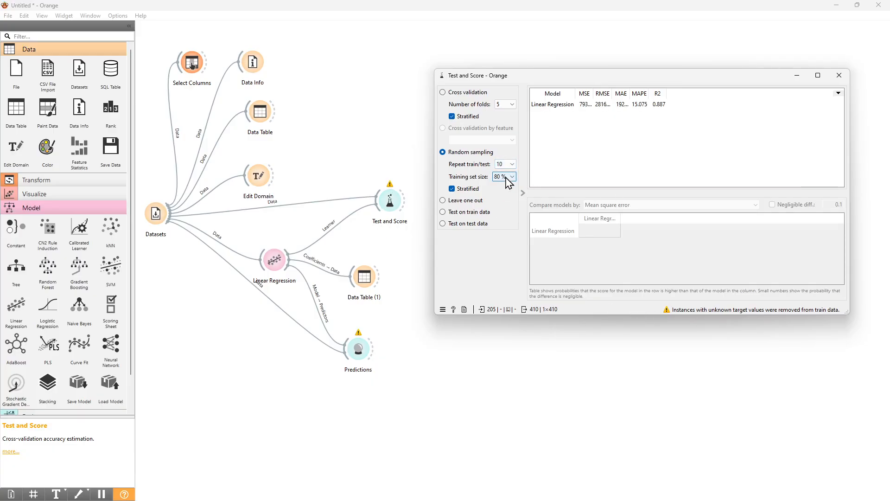
# Compare Linear Regression's scores when testing on train data, with cross validation, and with leave one out.
pyautogui.click(445, 213)
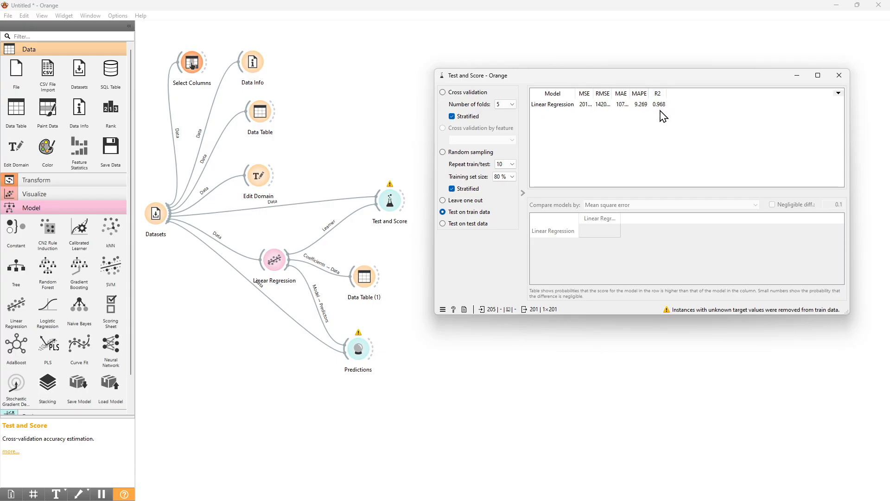
pyautogui.click(443, 92)
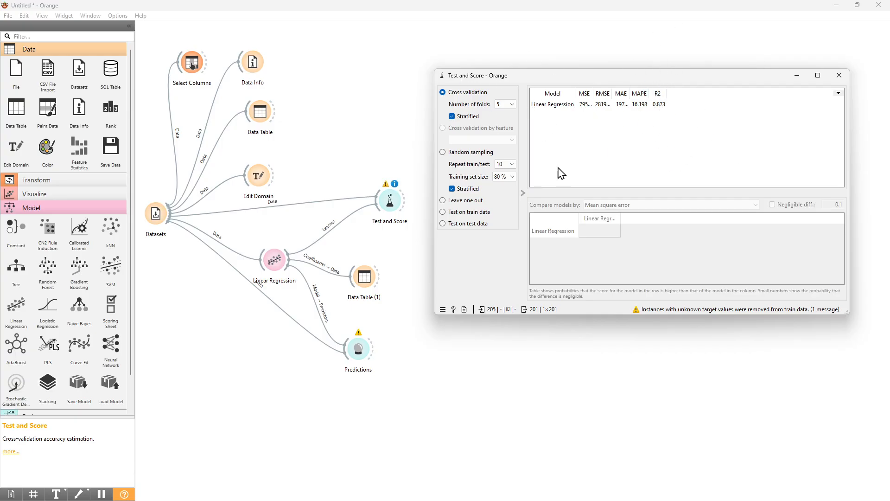
pyautogui.click(449, 212)
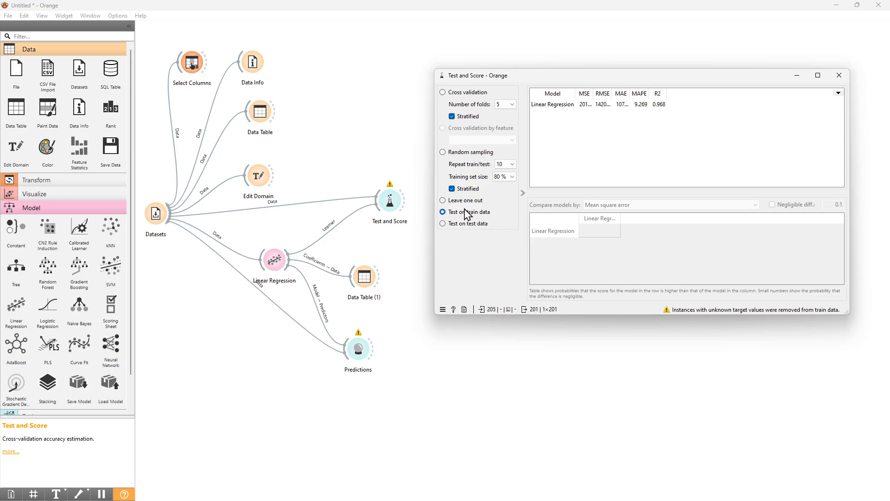
pyautogui.click(192, 65)
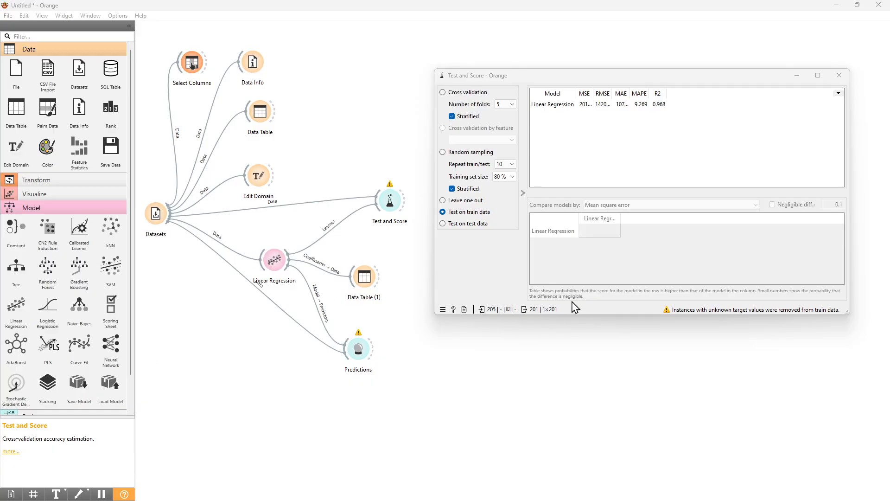
pyautogui.click(455, 204)
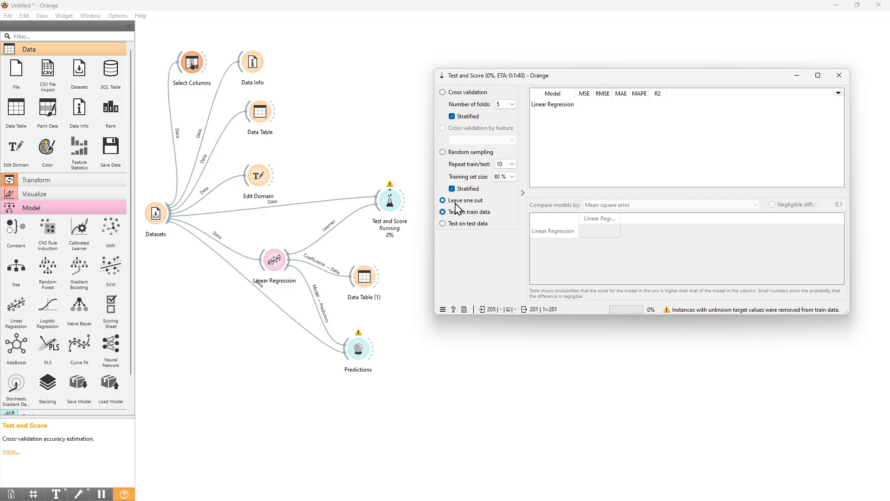
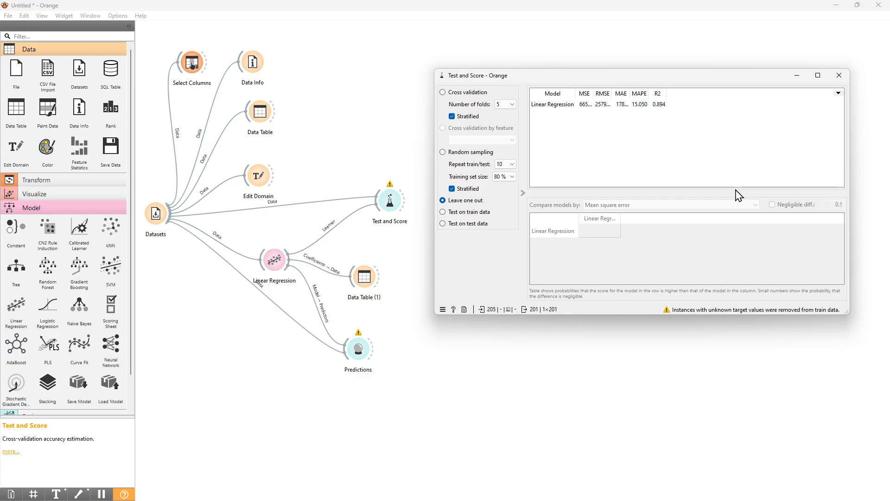
# Set Test and Score to stratified cross validation with 5 folds, and close its window after reviewing the scores.
pyautogui.click(445, 93)
pyautogui.click(443, 152)
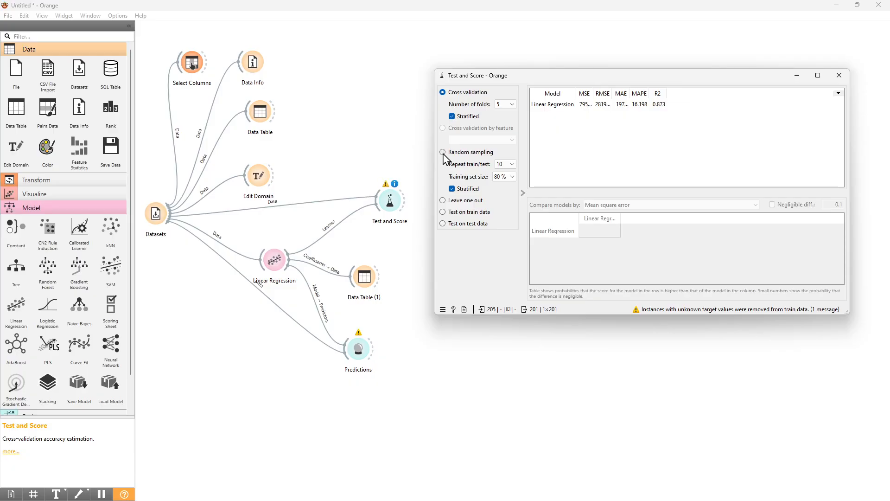
pyautogui.click(443, 92)
pyautogui.moveTo(541, 80); pyautogui.dragTo(526, 130)
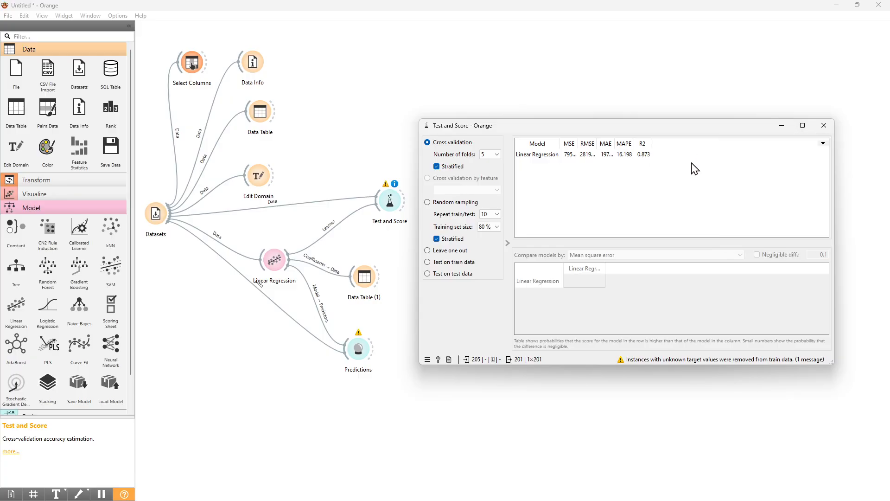
pyautogui.click(824, 126)
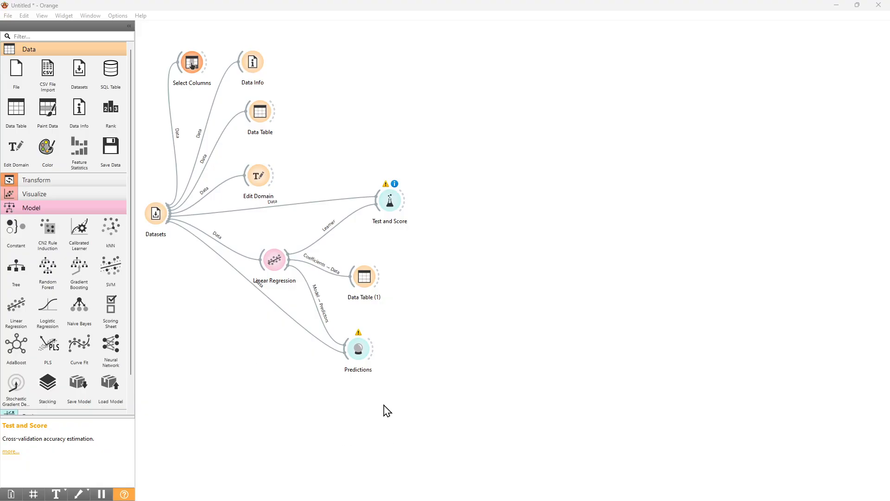
# Rearrange Datasets, Test and Score, Data Table (1) and Predictions on the canvas to spread out the workflow and its links.
pyautogui.moveTo(366, 360); pyautogui.dragTo(351, 397)
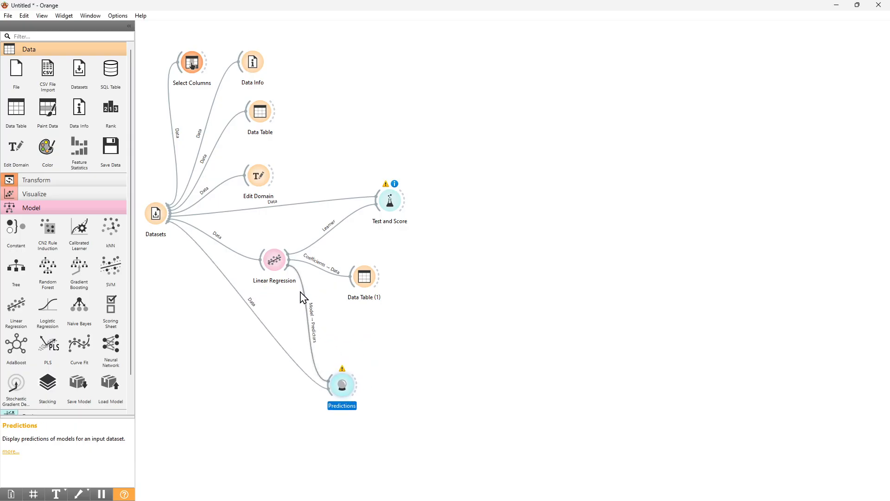
pyautogui.click(160, 222)
pyautogui.moveTo(160, 221); pyautogui.dragTo(160, 243)
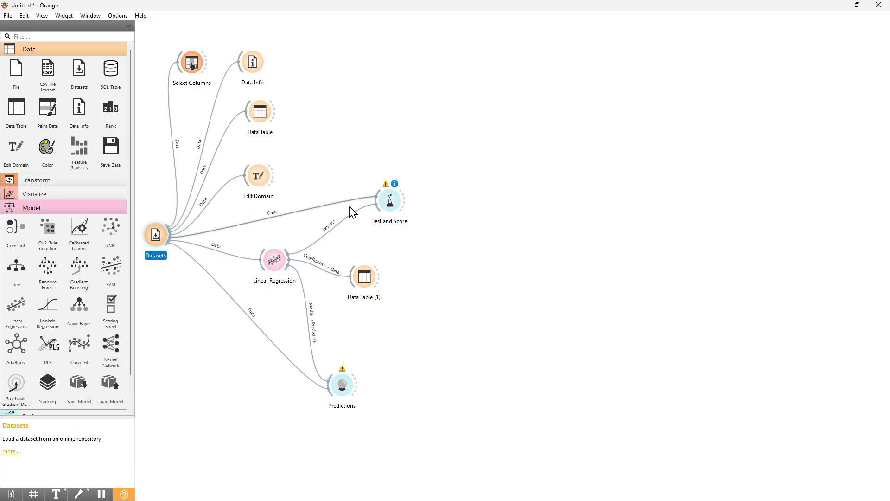
pyautogui.moveTo(394, 205); pyautogui.dragTo(403, 195)
pyautogui.moveTo(366, 277); pyautogui.dragTo(394, 274)
pyautogui.moveTo(347, 388); pyautogui.dragTo(397, 399)
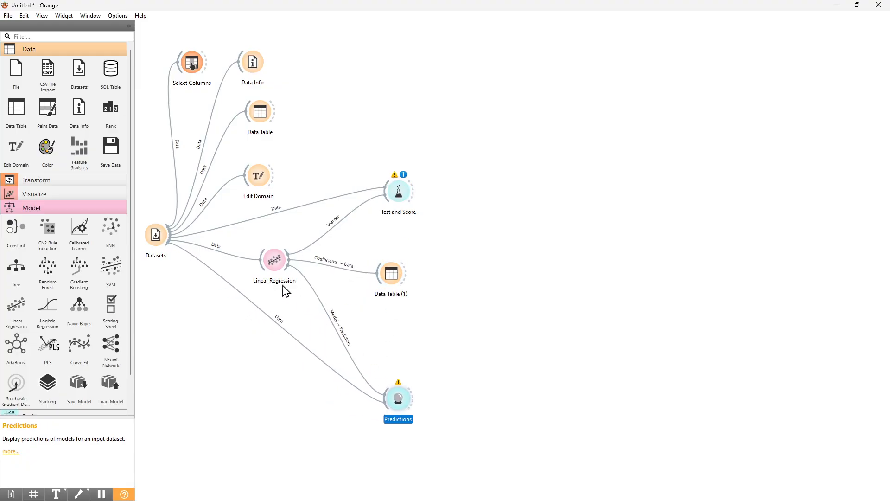
pyautogui.click(158, 241)
pyautogui.moveTo(158, 241); pyautogui.dragTo(175, 253)
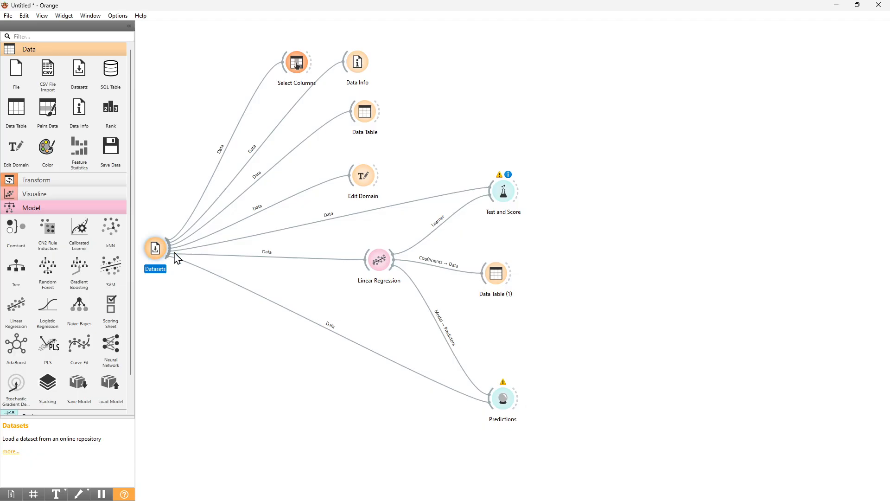
# Review the regularization options in the Linear Regression settings and close the window.
pyautogui.doubleClick(380, 259)
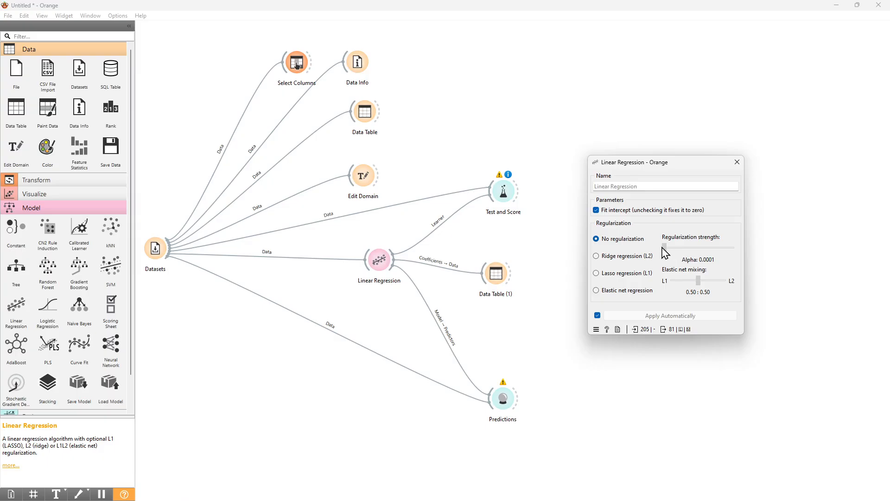
pyautogui.moveTo(680, 169); pyautogui.dragTo(679, 151)
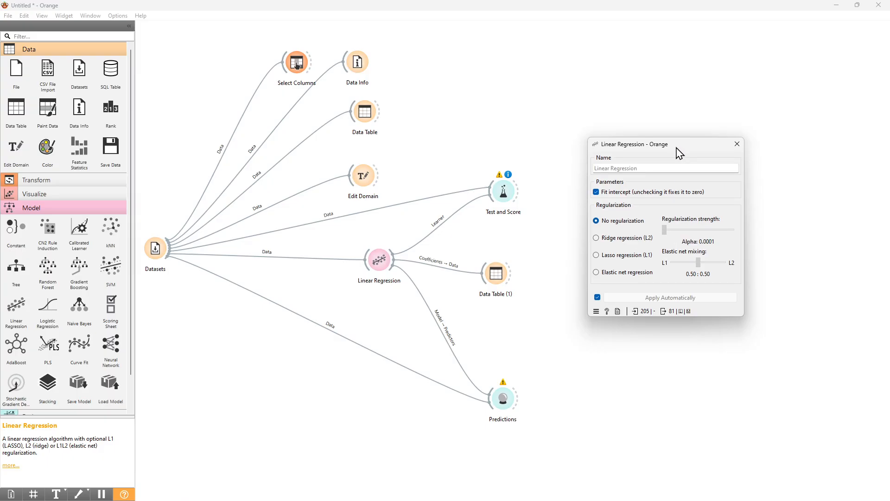
pyautogui.click(737, 144)
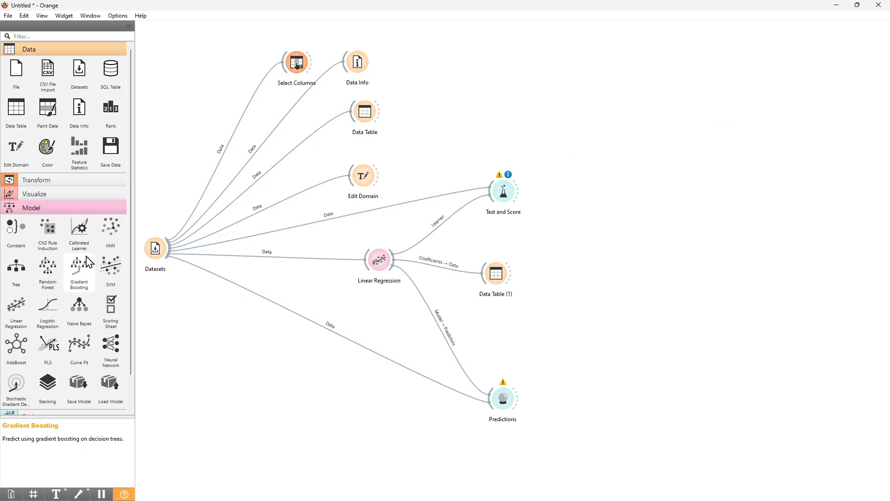
# Add three more Linear Regression widgets beneath the existing one and adjust the spacing of the upper two.
pyautogui.moveTo(14, 314); pyautogui.dragTo(371, 320)
pyautogui.moveTo(76, 332); pyautogui.dragTo(370, 381)
pyautogui.moveTo(17, 311); pyautogui.dragTo(375, 436)
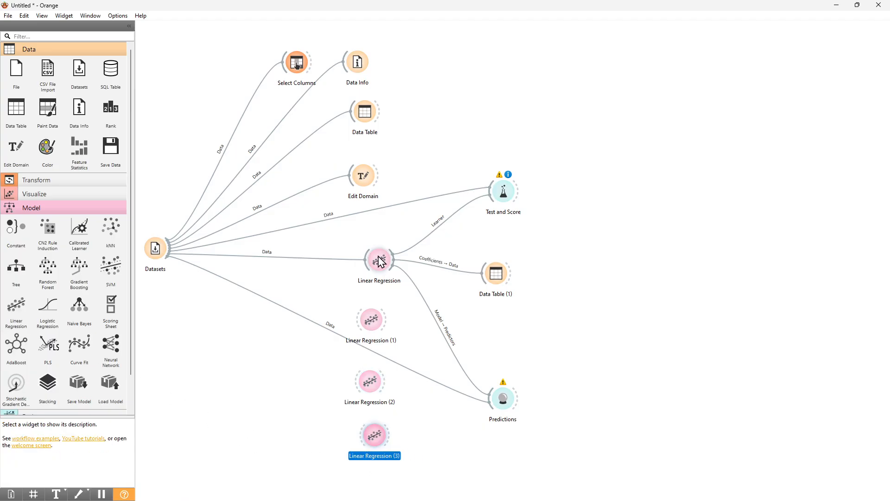
pyautogui.moveTo(381, 260); pyautogui.dragTo(373, 252)
pyautogui.moveTo(376, 323); pyautogui.dragTo(381, 307)
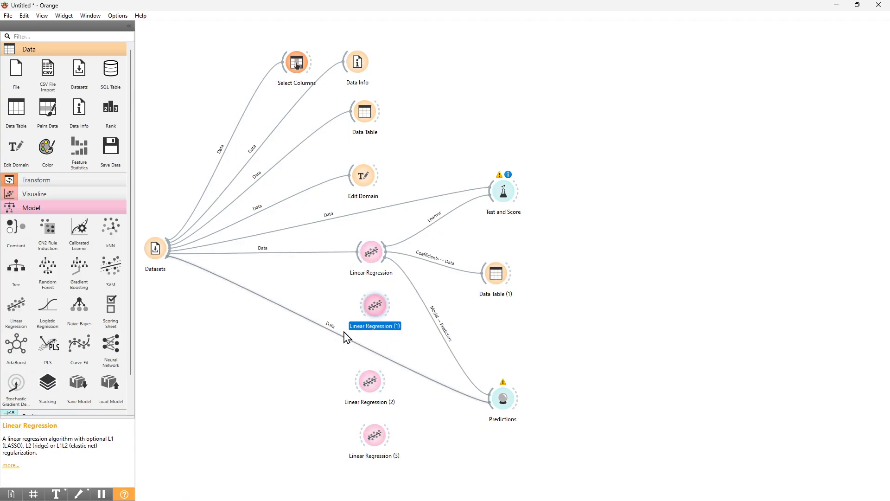
# Delete the Predictions widget and move Data Table (1) lower on the canvas.
pyautogui.click(510, 406)
pyautogui.press('Delete')
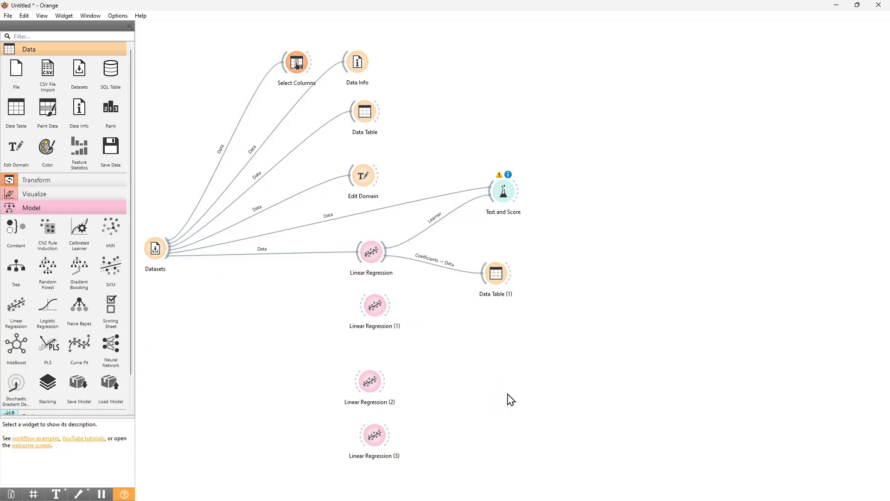
pyautogui.moveTo(502, 277); pyautogui.dragTo(503, 318)
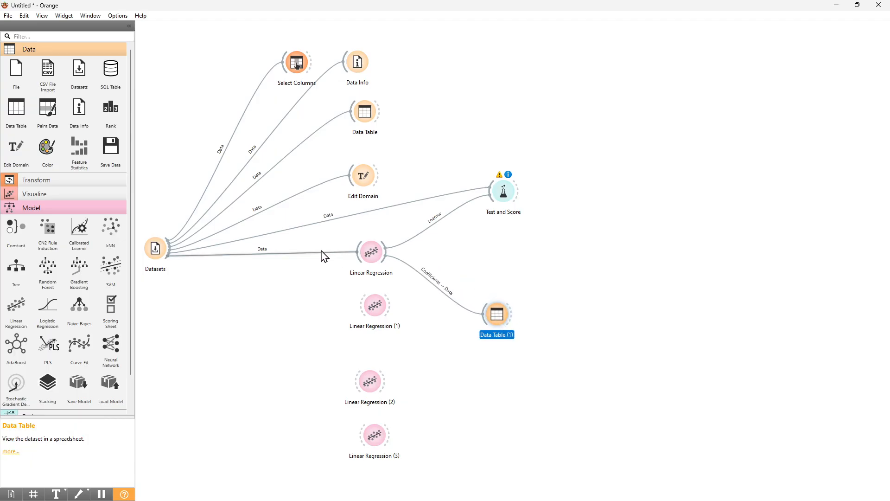
# Space the four Linear Regression widgets in a column with Test and Score farther away, and delete Data Table (1).
pyautogui.moveTo(369, 257)
pyautogui.mouseDown()
pyautogui.moveTo(383, 263)
pyautogui.moveTo(376, 253)
pyautogui.mouseUp()
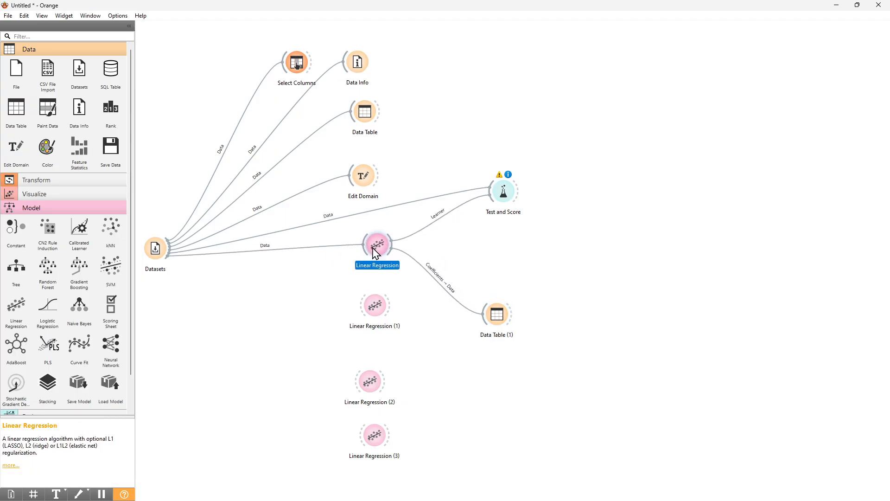
pyautogui.moveTo(385, 310); pyautogui.dragTo(391, 295)
pyautogui.moveTo(375, 386); pyautogui.dragTo(386, 358)
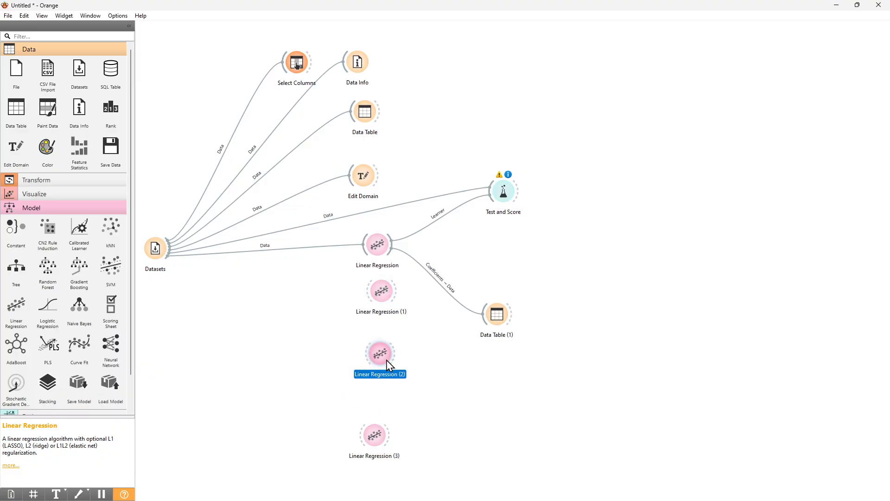
pyautogui.moveTo(383, 439); pyautogui.dragTo(396, 402)
pyautogui.moveTo(507, 199); pyautogui.dragTo(548, 201)
pyautogui.moveTo(377, 244)
pyautogui.mouseDown()
pyautogui.moveTo(376, 264)
pyautogui.moveTo(381, 248)
pyautogui.mouseUp()
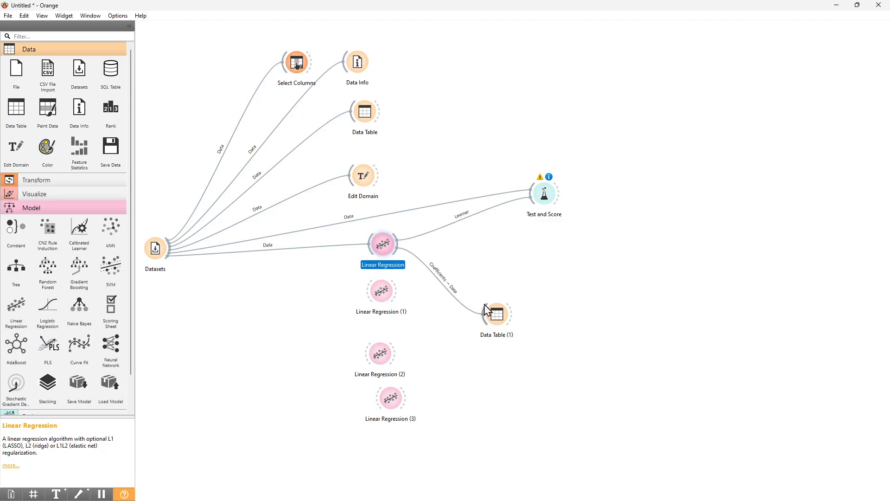
pyautogui.click(494, 320)
pyautogui.press('Delete')
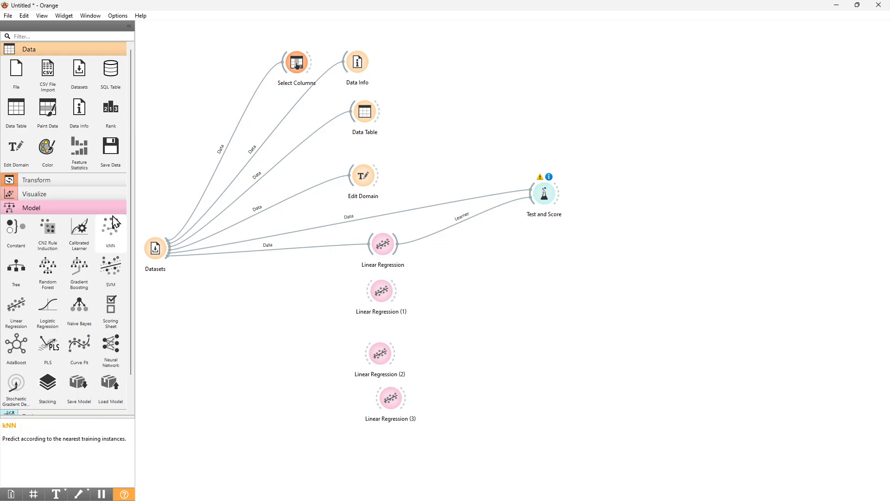
# Connect Datasets to Linear Regression (1), Linear Regression (2) and Linear Regression (3).
pyautogui.moveTo(172, 259); pyautogui.dragTo(384, 294)
pyautogui.moveTo(167, 255); pyautogui.dragTo(374, 353)
pyautogui.moveTo(167, 260); pyautogui.dragTo(378, 418)
# Connect Linear Regression (1), (2) and (3) to Test and Score as learners.
pyautogui.moveTo(399, 294); pyautogui.dragTo(533, 195)
pyautogui.moveTo(396, 359); pyautogui.dragTo(538, 195)
pyautogui.moveTo(386, 414); pyautogui.dragTo(539, 203)
pyautogui.moveTo(388, 411); pyautogui.dragTo(538, 197)
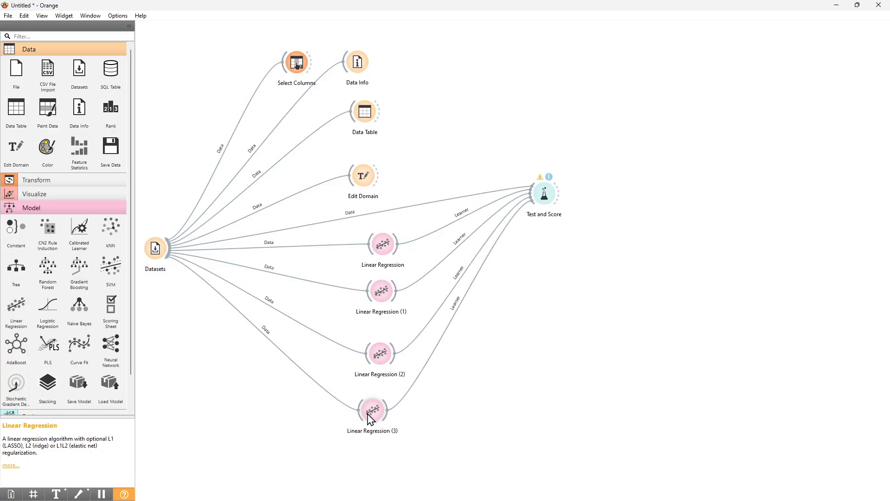
# Even out the spacing of Linear Regression (1), (2) and (3) in their column.
pyautogui.moveTo(369, 419); pyautogui.dragTo(386, 426)
pyautogui.moveTo(388, 294); pyautogui.dragTo(392, 305)
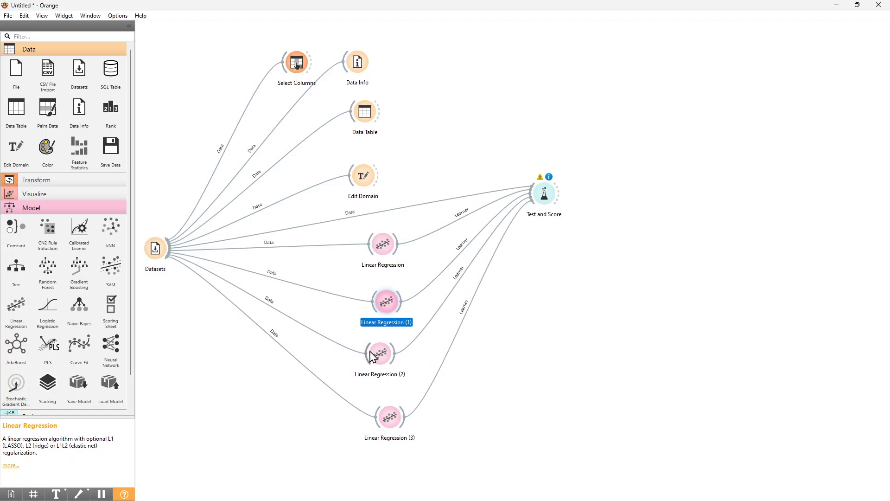
pyautogui.moveTo(373, 357); pyautogui.dragTo(376, 359)
# Rename the original Linear Regression widget to "Linear Regression-no Regularization".
pyautogui.rightClick(384, 251)
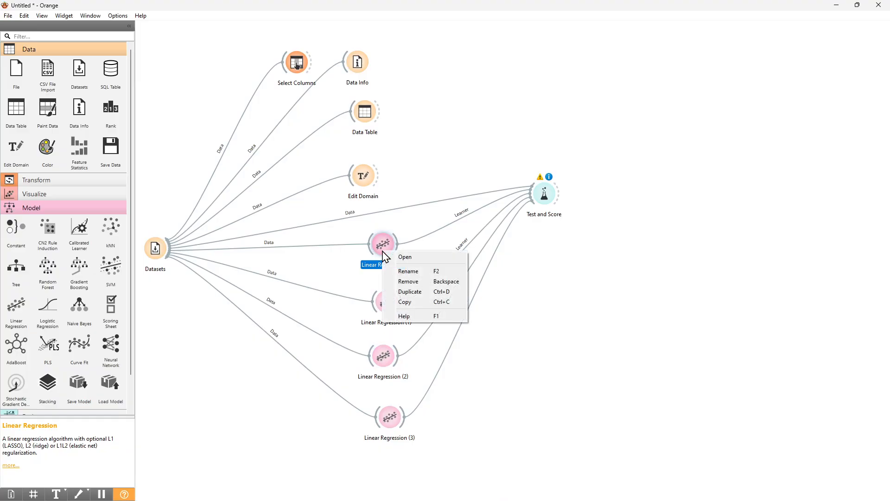
pyautogui.click(413, 273)
pyautogui.press('End')
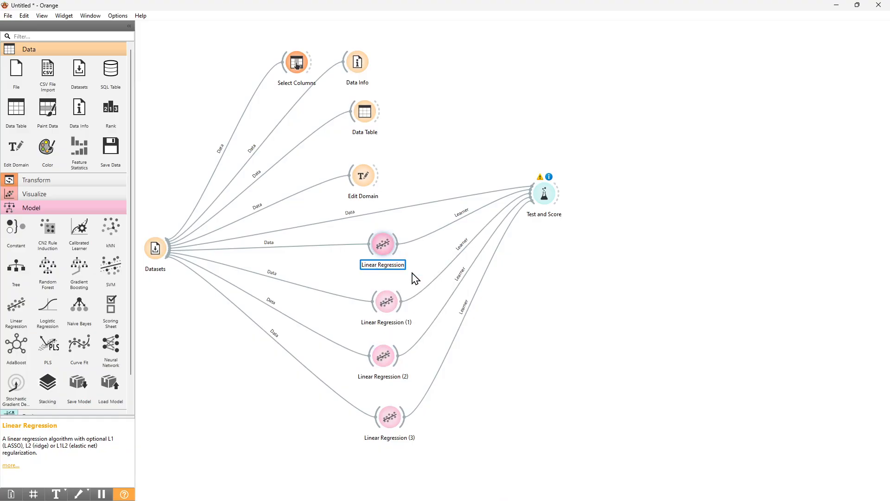
pyautogui.write('-no Regula')
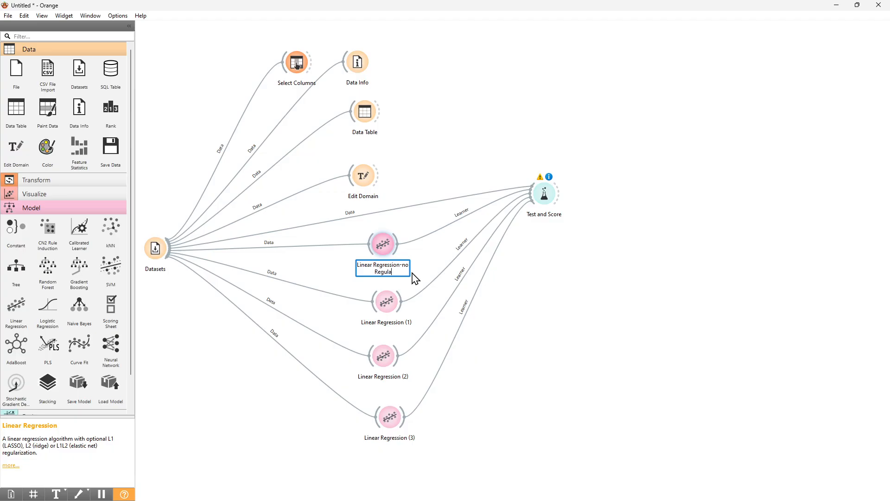
pyautogui.write('rization')
# Set Linear Regression (1) to Ridge regression (L2) and close its settings window.
pyautogui.click(387, 308)
pyautogui.press('F2')
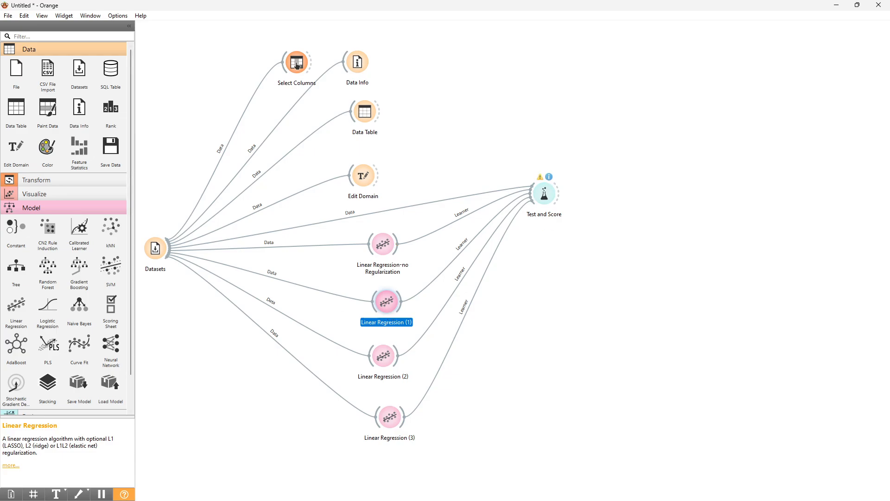
pyautogui.doubleClick(387, 304)
pyautogui.moveTo(556, 190); pyautogui.dragTo(656, 160)
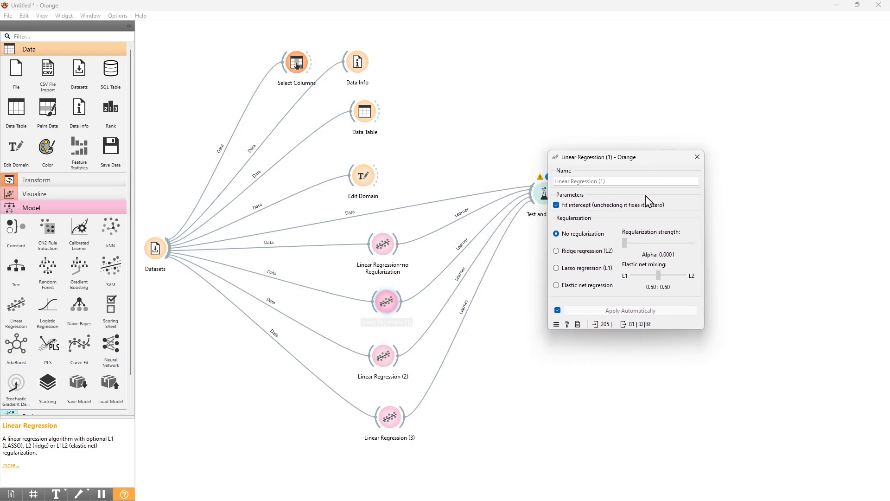
pyautogui.click(557, 252)
pyautogui.click(697, 157)
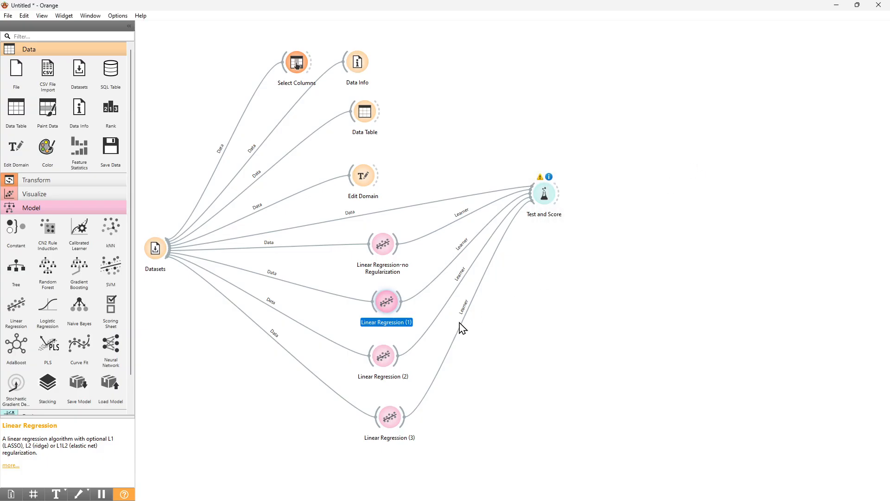
# Rename Linear Regression (1) to "Linear Regression Ridge".
pyautogui.click(394, 327)
pyautogui.click(393, 306)
pyautogui.rightClick(393, 304)
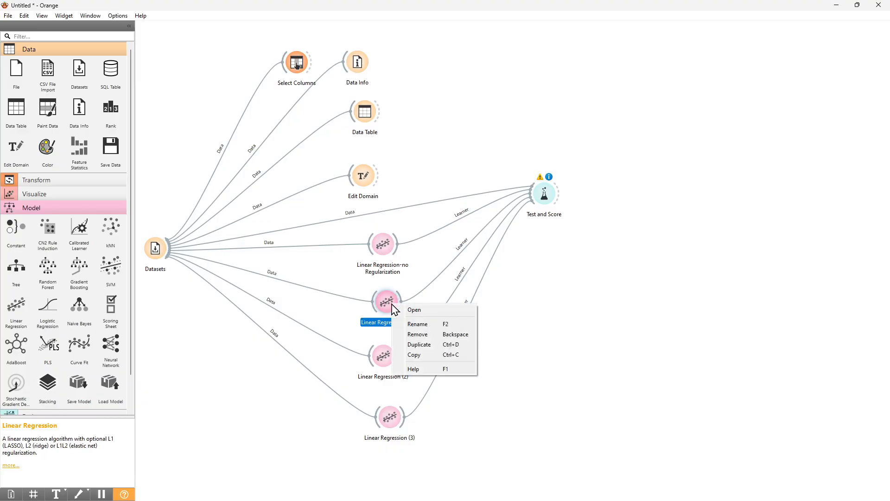
pyautogui.click(417, 324)
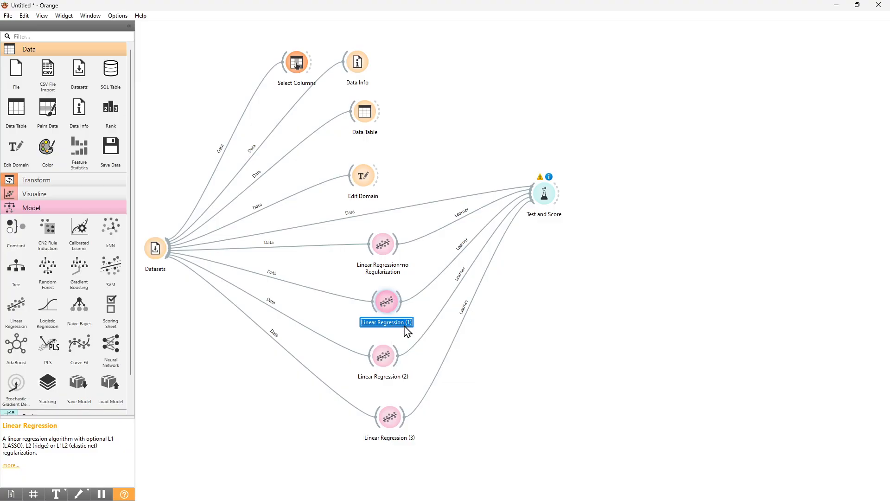
pyautogui.click(404, 324)
pyautogui.press('Delete')
pyautogui.press('Delete')
pyautogui.press('Delete')
pyautogui.press('Delete')
pyautogui.write('Rid')
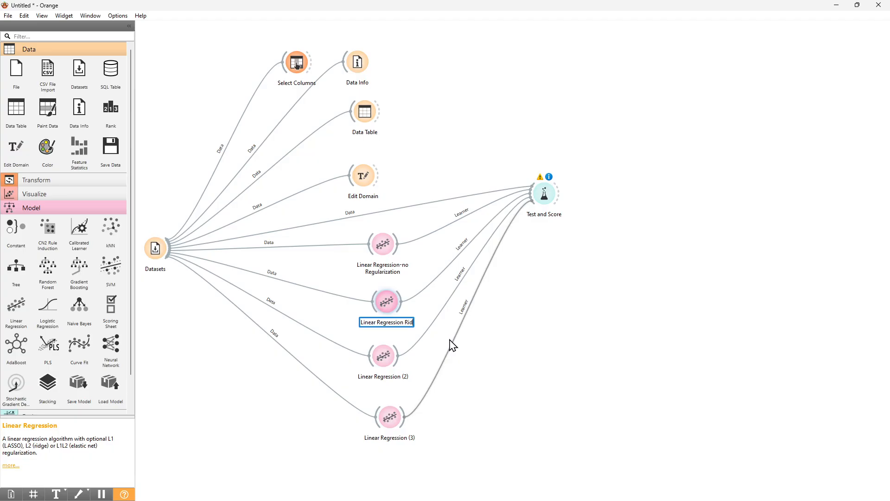
pyautogui.write('ge')
pyautogui.click(453, 382)
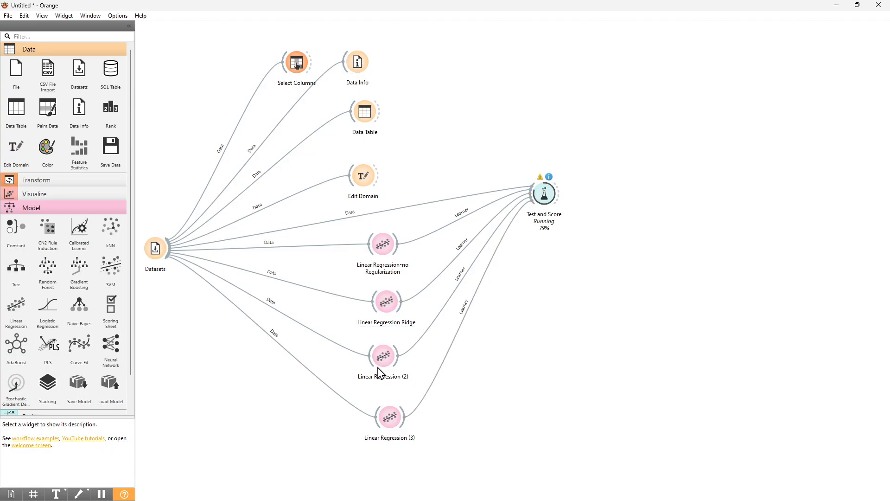
# Set Linear Regression (2) to Lasso regression (L1) and close its settings window.
pyautogui.click(380, 365)
pyautogui.press('F2')
pyautogui.rightClick(381, 365)
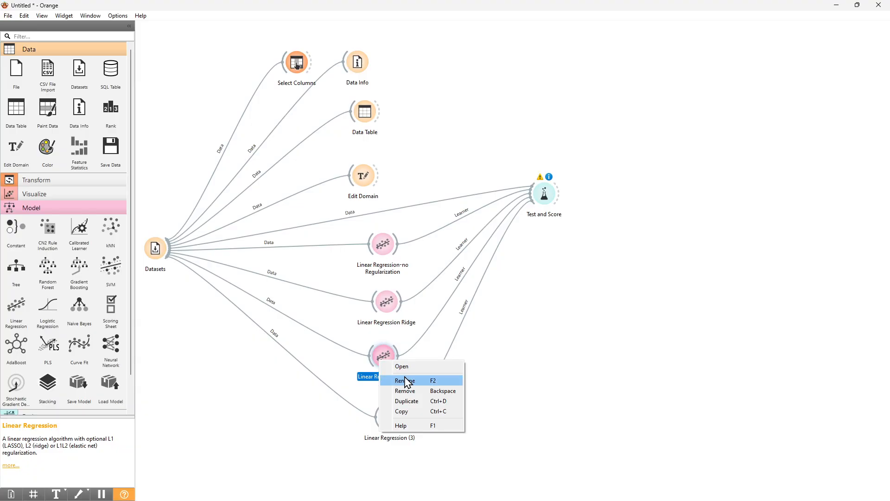
pyautogui.click(380, 356)
pyautogui.doubleClick(380, 356)
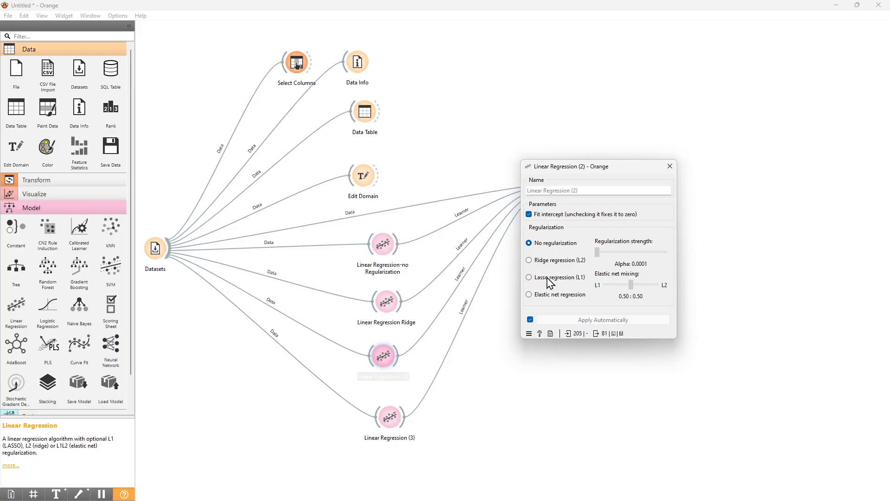
pyautogui.click(532, 279)
pyautogui.click(670, 166)
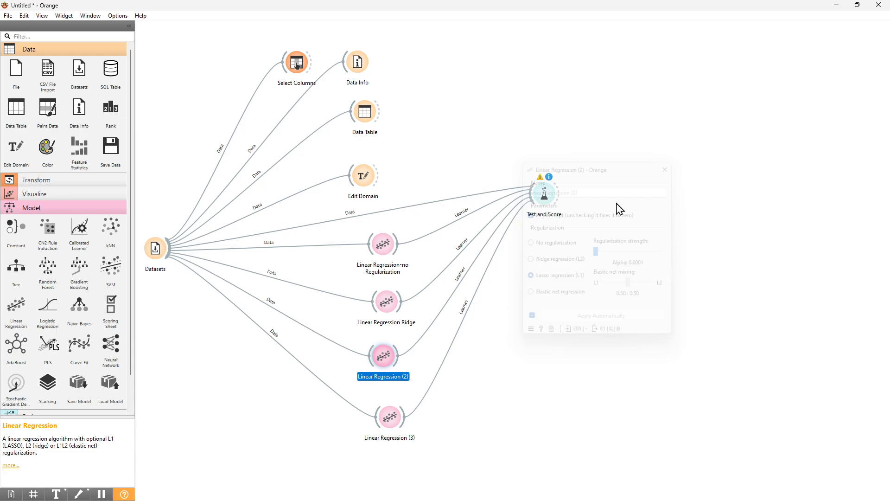
# Rename Linear Regression (2) to "Linear Regression Lasso".
pyautogui.click(403, 378)
pyautogui.rightClick(393, 380)
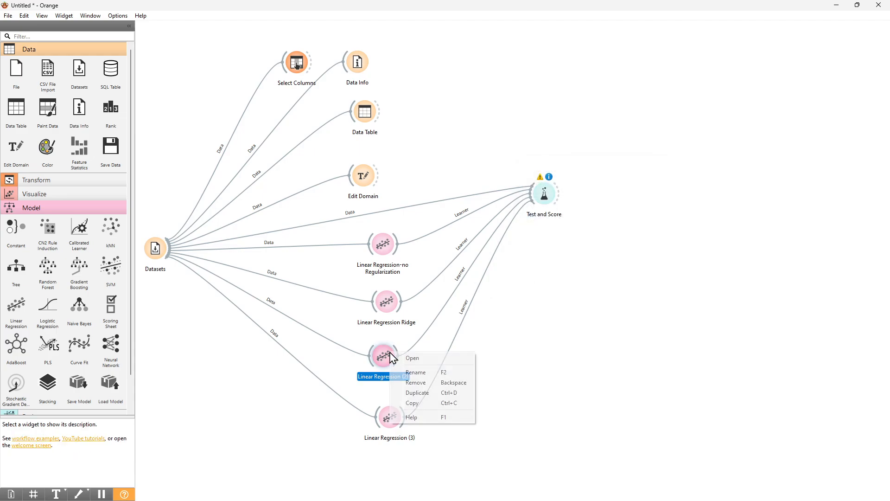
pyautogui.click(430, 372)
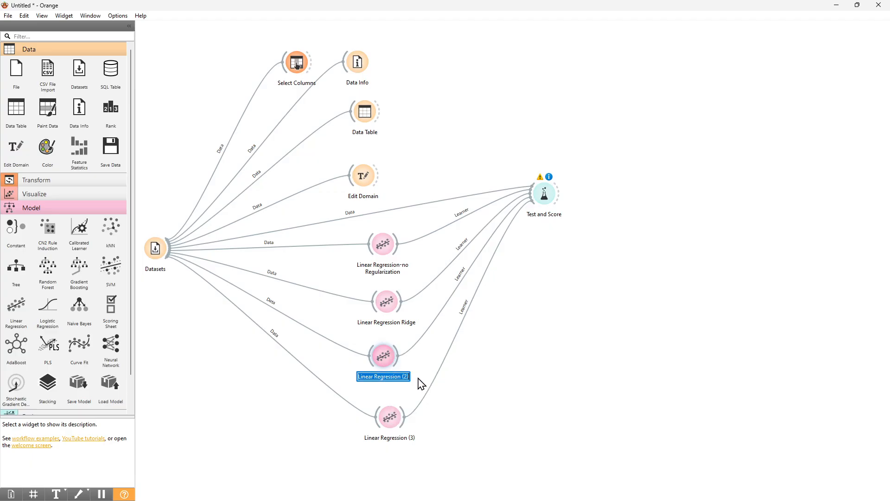
pyautogui.click(402, 377)
pyautogui.write('La sso')
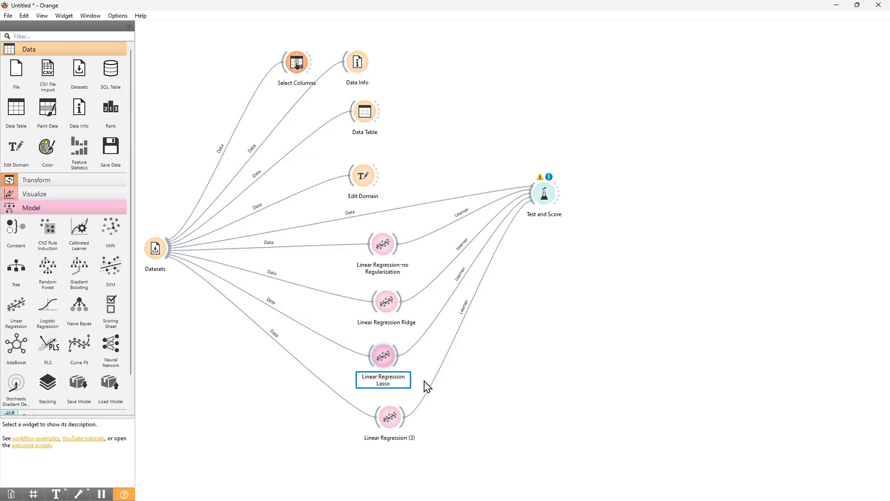
pyautogui.press('Return')
# Align the four Linear Regression widgets more neatly in their column on the canvas.
pyautogui.click(395, 418)
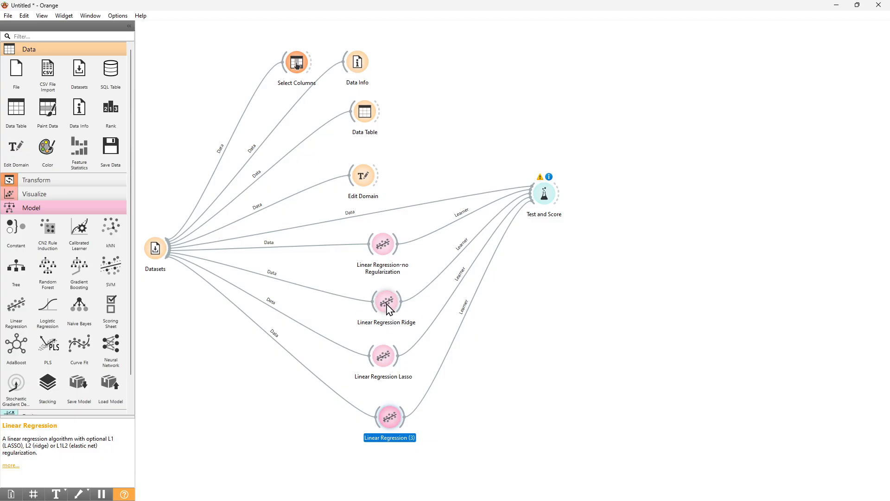
pyautogui.moveTo(387, 303); pyautogui.dragTo(379, 303)
pyautogui.moveTo(383, 353); pyautogui.dragTo(385, 353)
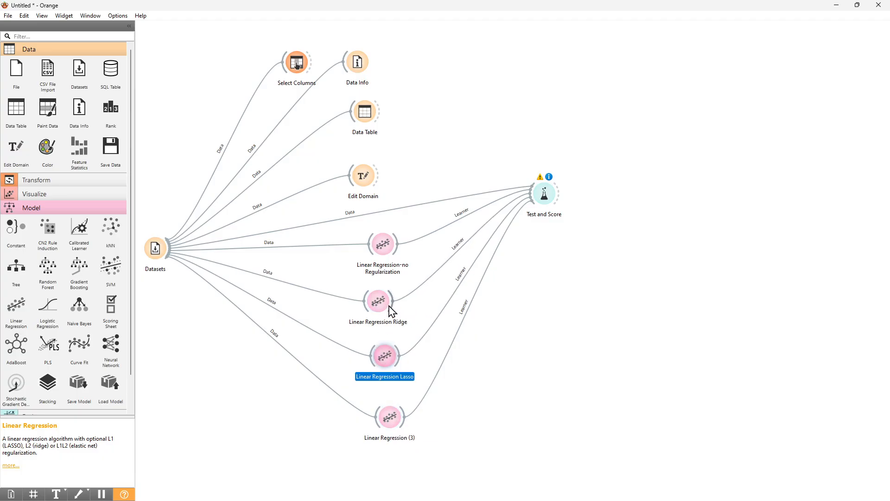
pyautogui.moveTo(384, 308); pyautogui.dragTo(388, 308)
pyautogui.moveTo(391, 250); pyautogui.dragTo(386, 250)
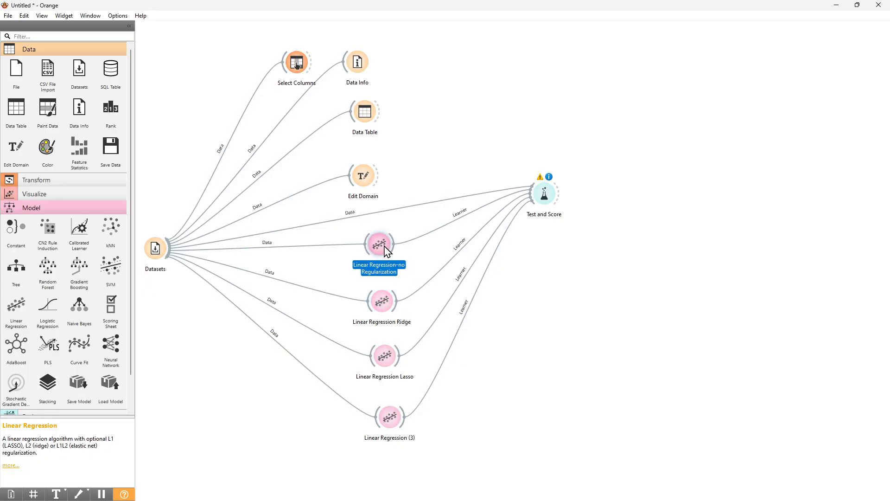
pyautogui.moveTo(390, 421); pyautogui.dragTo(389, 423)
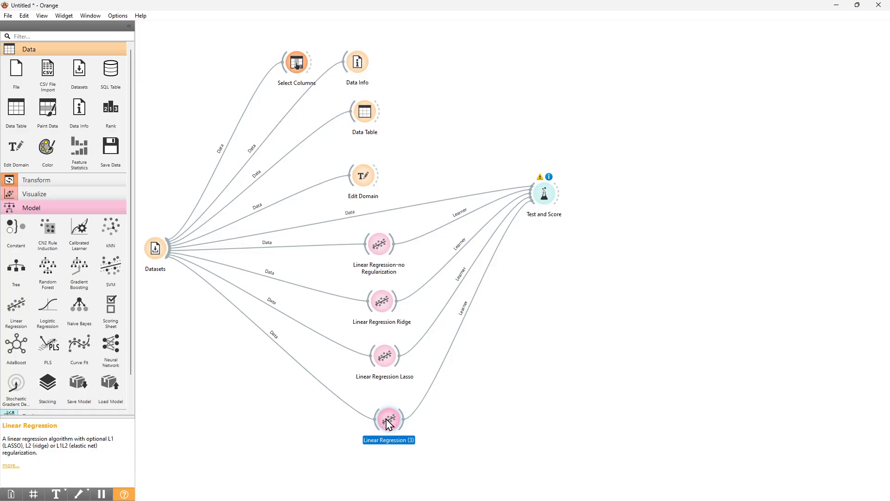
# Set Linear Regression (3) to Elastic net regression.
pyautogui.rightClick(396, 426)
pyautogui.click(420, 447)
pyautogui.doubleClick(397, 424)
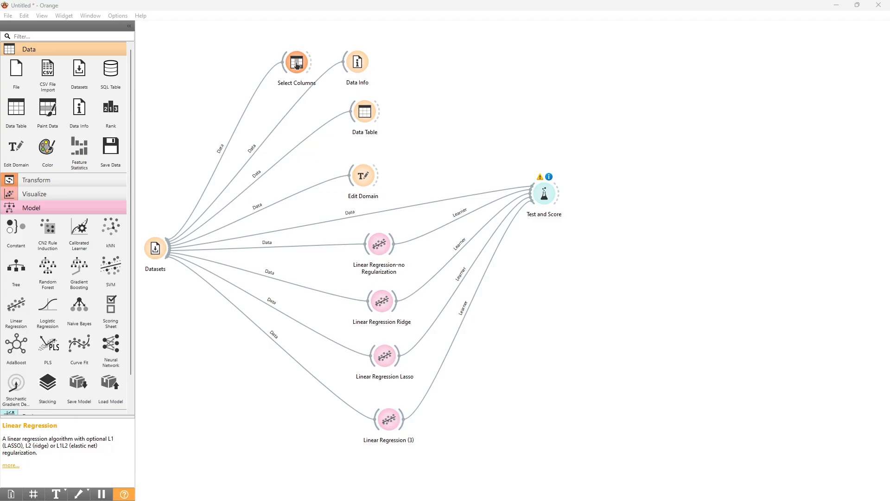
pyautogui.click(661, 301)
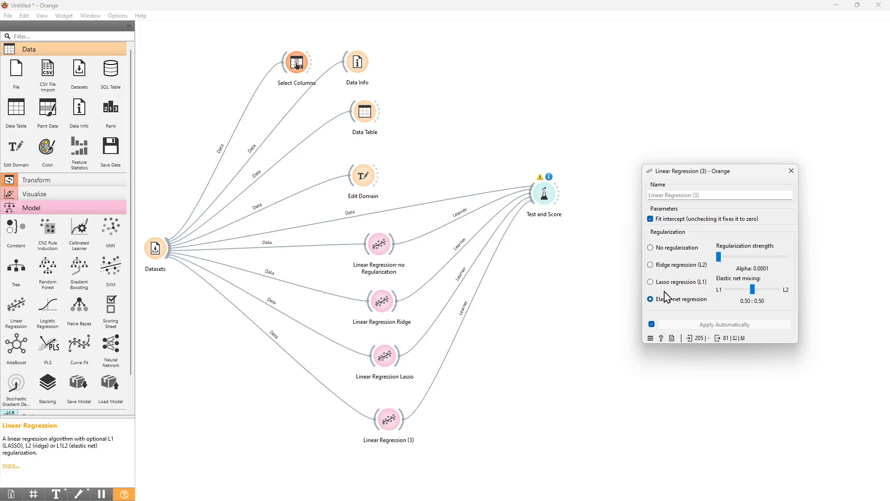
# Finish the elastic net settings with 0.50 : 0.50 mixing and rename Linear Regression (3) to "Linear Regression ElaticNet".
pyautogui.moveTo(758, 293)
pyautogui.mouseDown()
pyautogui.moveTo(766, 289)
pyautogui.moveTo(752, 286)
pyautogui.moveTo(752, 294)
pyautogui.mouseUp()
pyautogui.click(791, 170)
pyautogui.rightClick(393, 426)
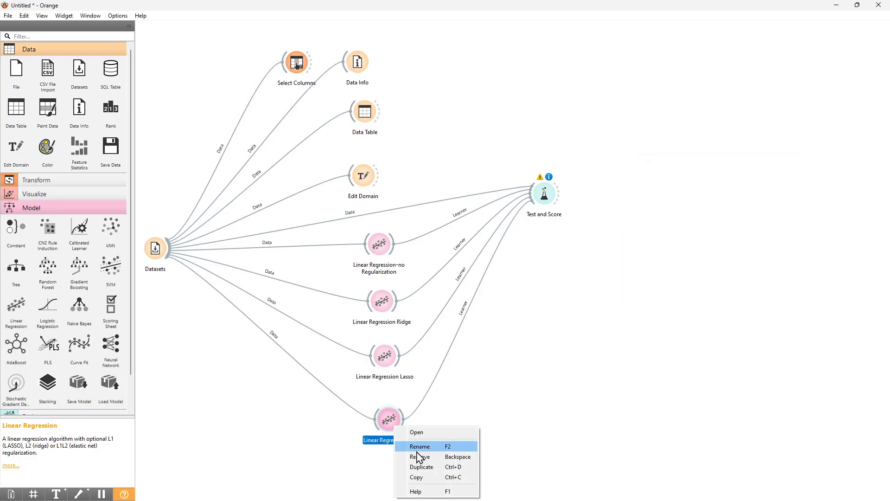
pyautogui.click(425, 447)
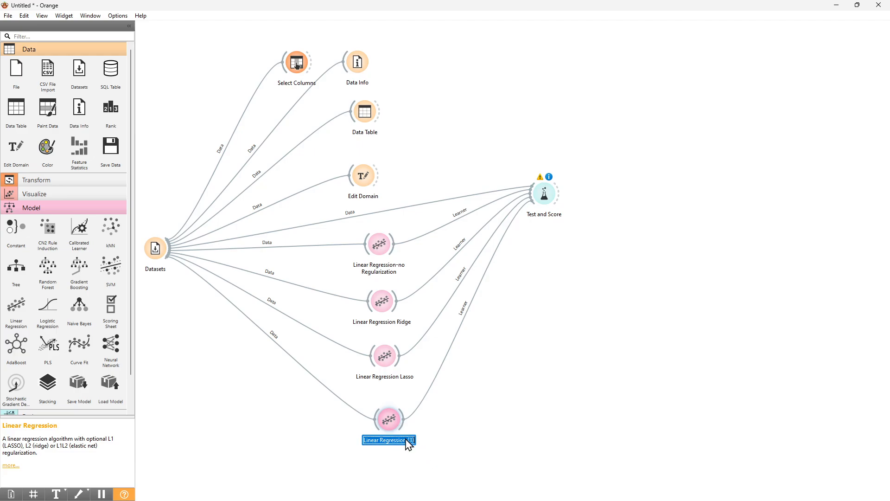
pyautogui.click(408, 441)
pyautogui.press('Delete')
pyautogui.press('Delete')
pyautogui.press('Delete')
pyautogui.write('ElaticNet')
pyautogui.press('Return')
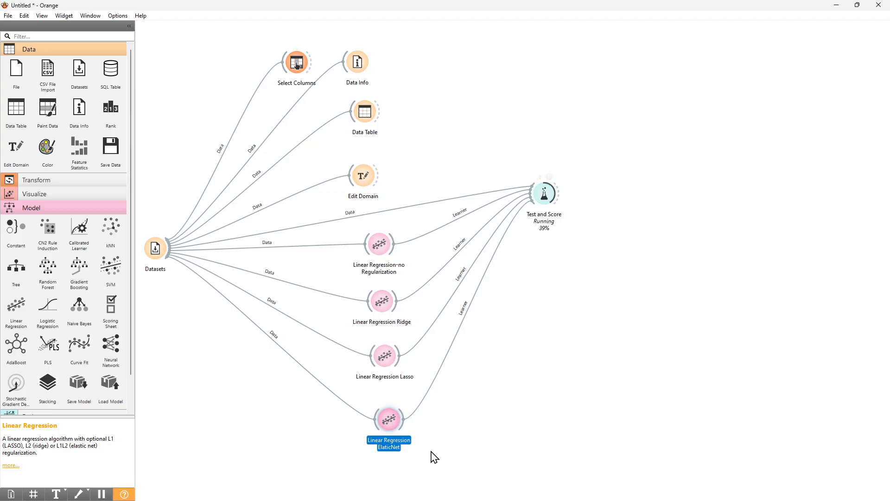
# Correct the widget's name to "Linear Regression ElasticNet" and check its regularization settings.
pyautogui.click(390, 448)
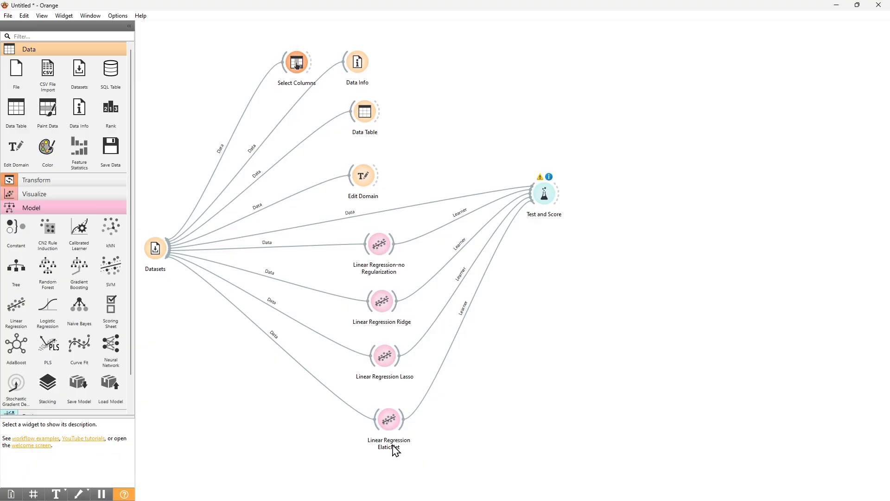
pyautogui.rightClick(395, 422)
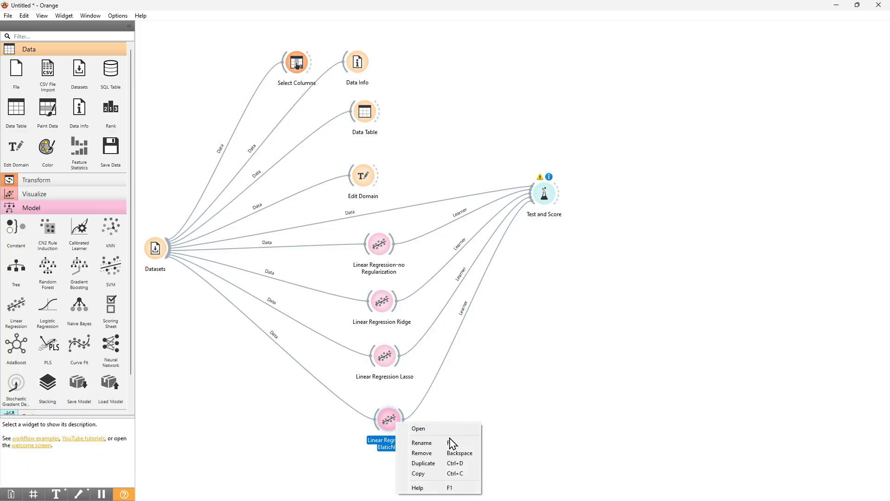
pyautogui.click(451, 442)
pyautogui.rightClick(389, 419)
pyautogui.click(451, 437)
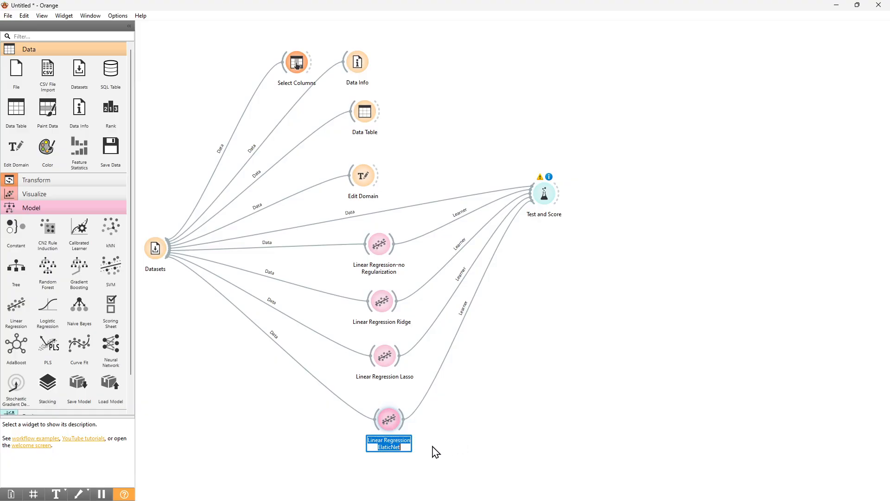
pyautogui.click(387, 446)
pyautogui.write('s')
pyautogui.press('Return')
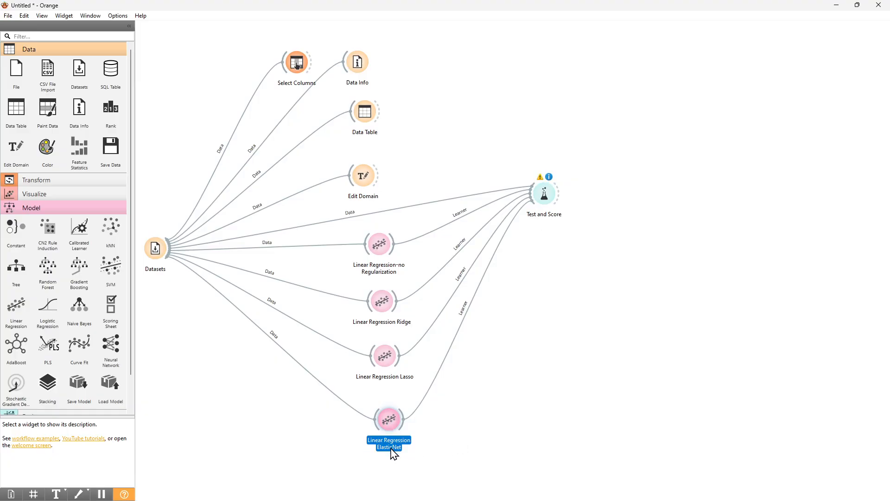
pyautogui.doubleClick(388, 419)
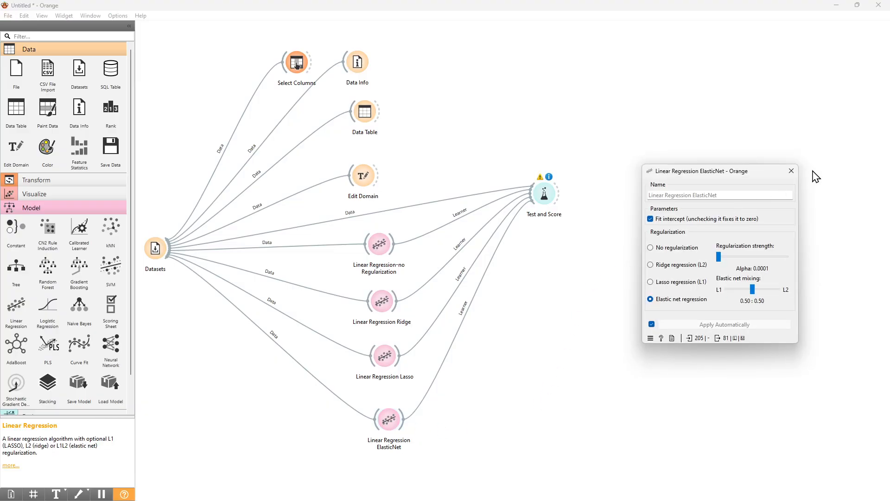
pyautogui.click(791, 170)
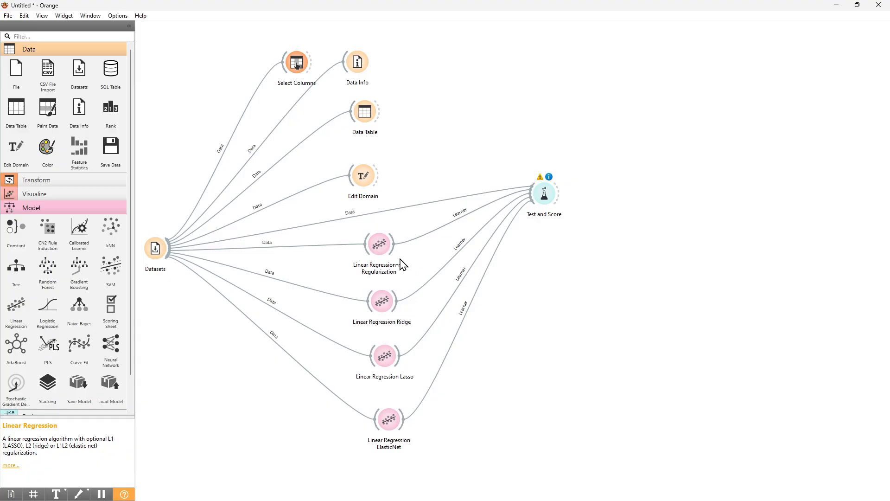
# Review the cross-validation scores of the four linear regression models in Test and Score and close its window.
pyautogui.moveTo(544, 193); pyautogui.dragTo(559, 199)
pyautogui.doubleClick(558, 199)
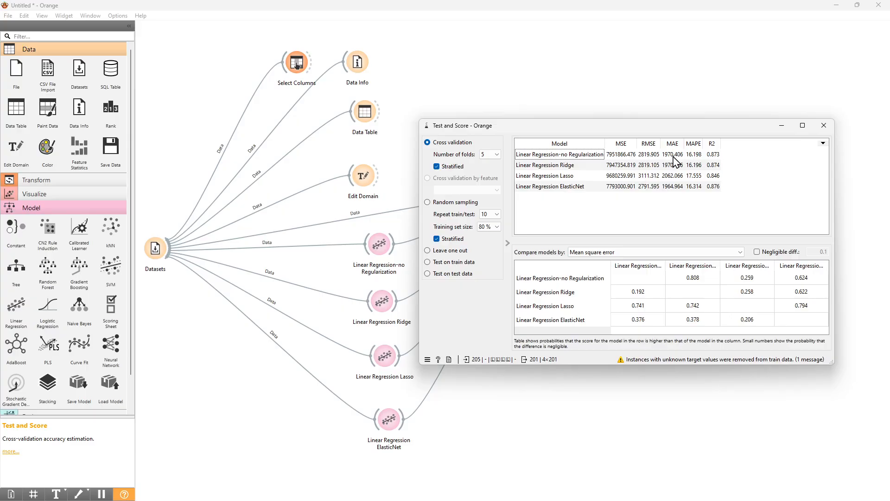
pyautogui.moveTo(717, 131); pyautogui.dragTo(690, 159)
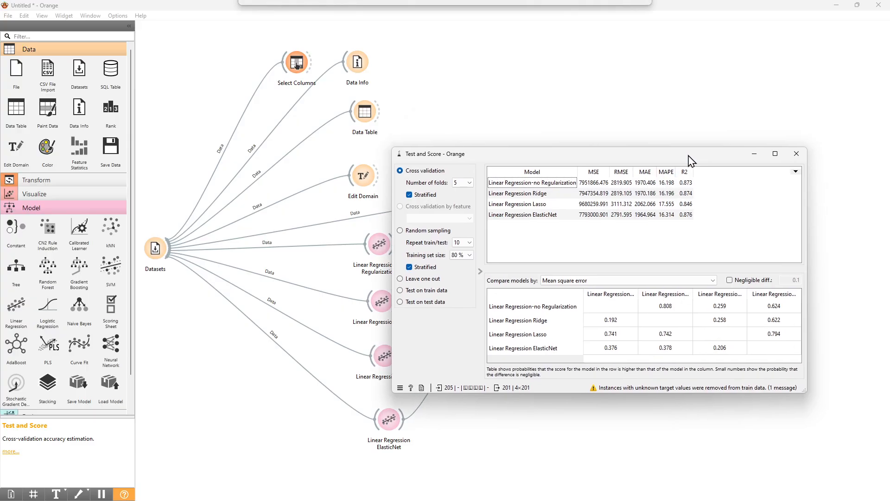
pyautogui.click(797, 156)
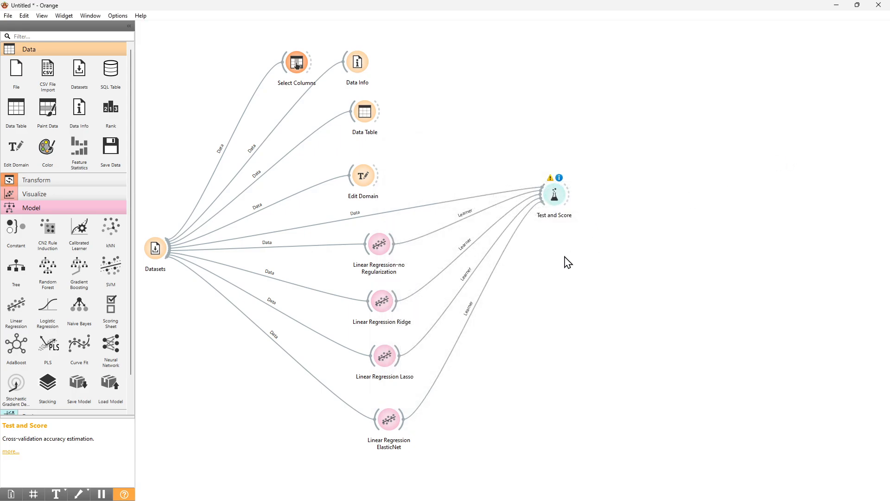
# Reopen Test and Score in a taller, wider window and set the number of cross-validation folds to 10.
pyautogui.doubleClick(561, 205)
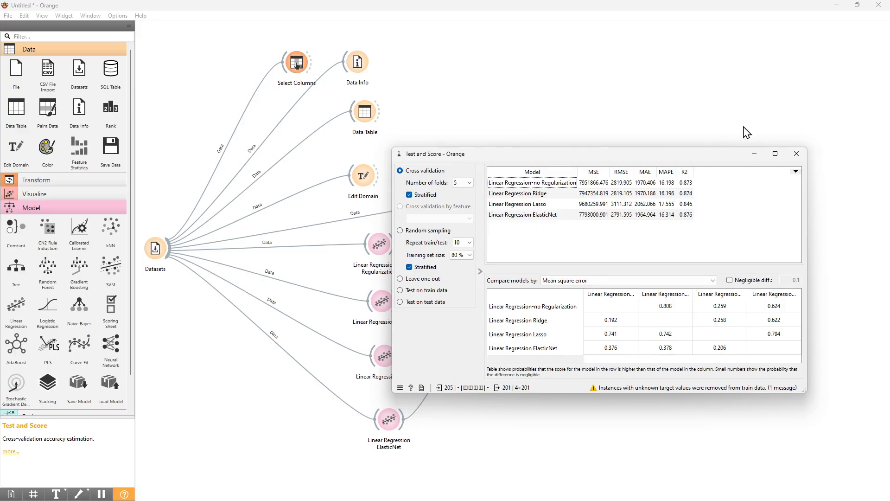
pyautogui.moveTo(736, 148); pyautogui.dragTo(744, 95)
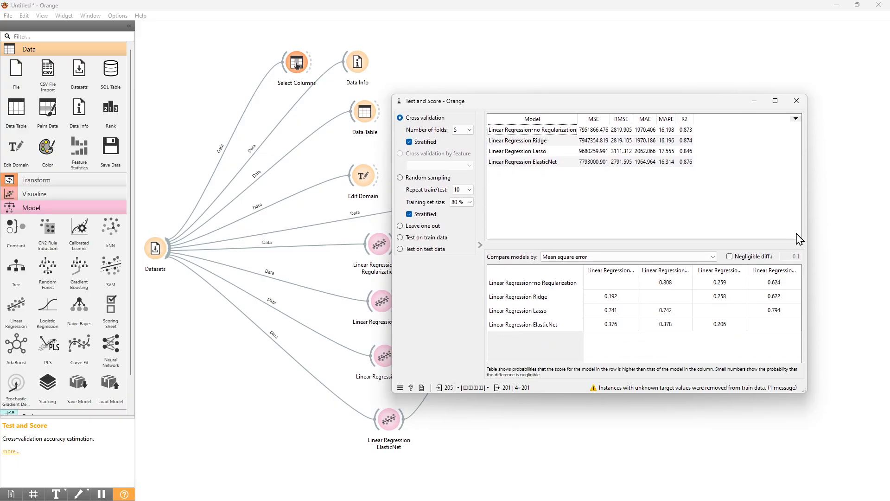
pyautogui.moveTo(809, 233); pyautogui.dragTo(863, 235)
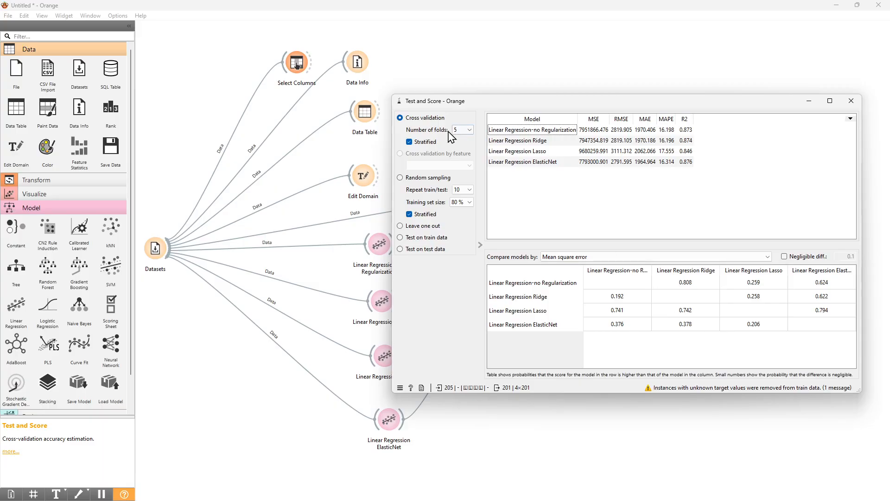
pyautogui.click(463, 131)
pyautogui.click(461, 160)
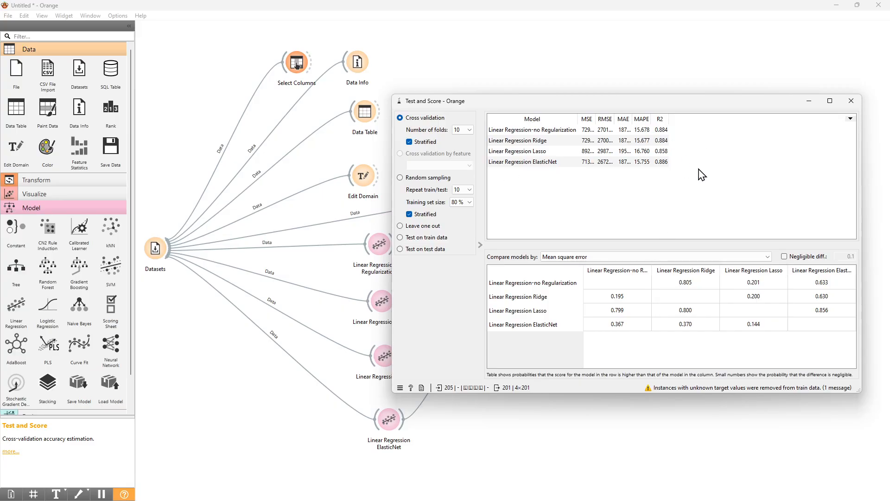
# Widen the R2 column and compare the models by Coefficient of determination.
pyautogui.moveTo(669, 119); pyautogui.dragTo(705, 121)
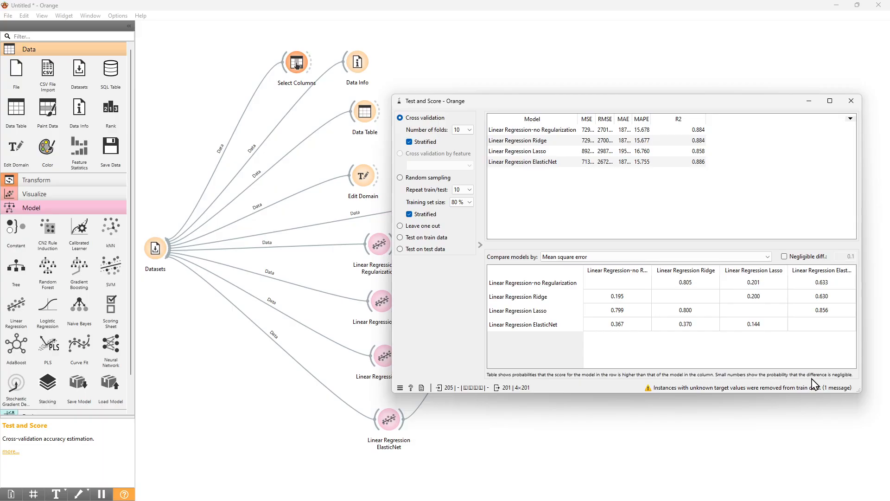
pyautogui.click(579, 257)
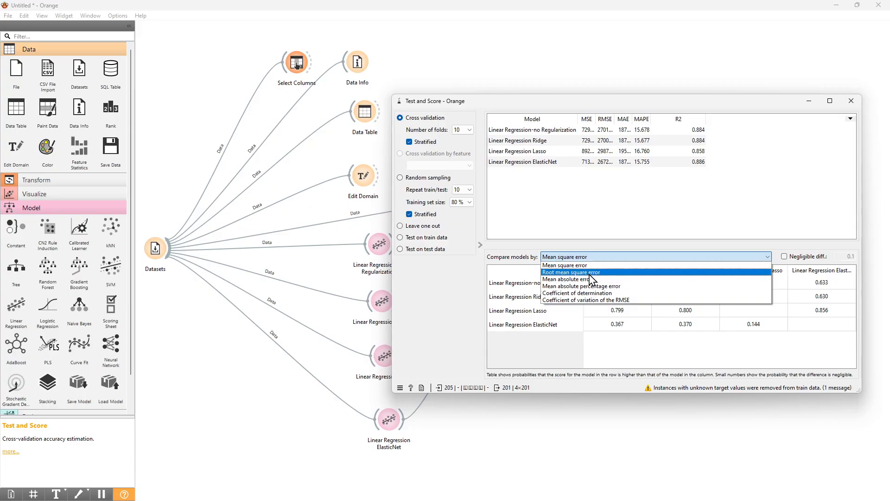
pyautogui.click(598, 293)
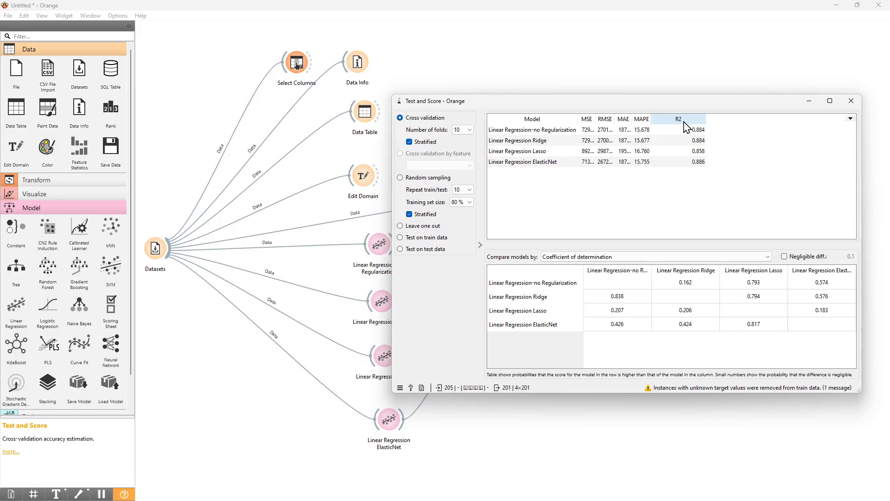
pyautogui.click(601, 257)
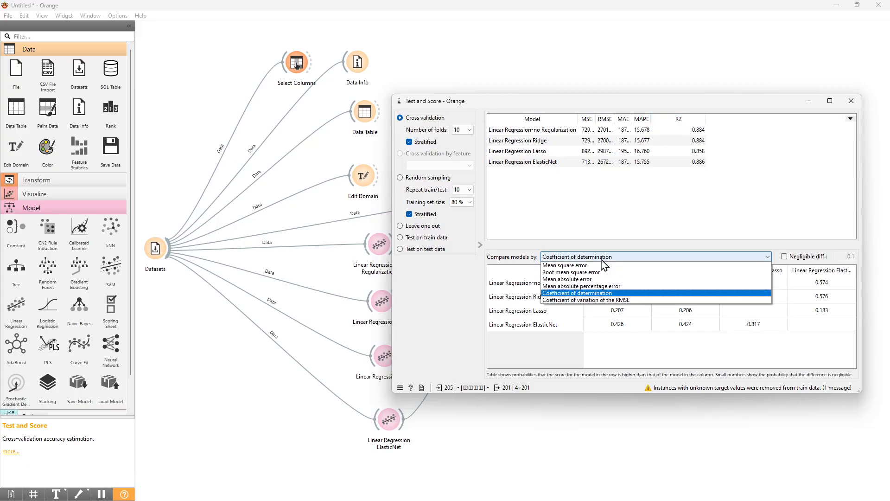
pyautogui.click(585, 294)
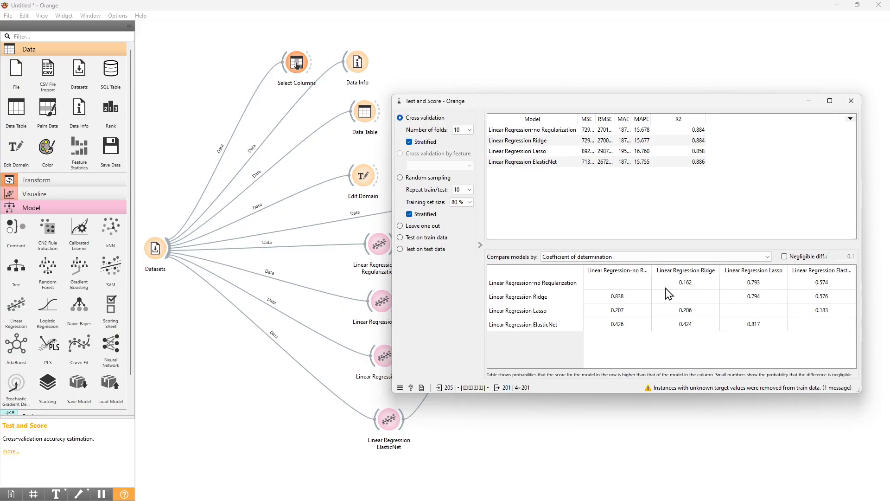
# Examine the pairwise comparison table, enabling the negligible difference of 0.1 and turning it off again.
pyautogui.moveTo(667, 293)
pyautogui.moveTo(617, 317)
pyautogui.moveTo(631, 306)
pyautogui.moveTo(822, 300)
pyautogui.click(785, 257)
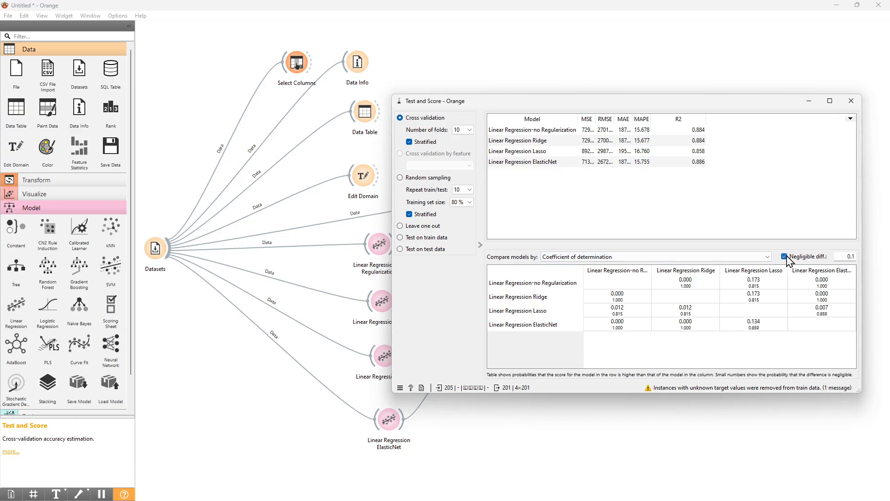
pyautogui.click(787, 257)
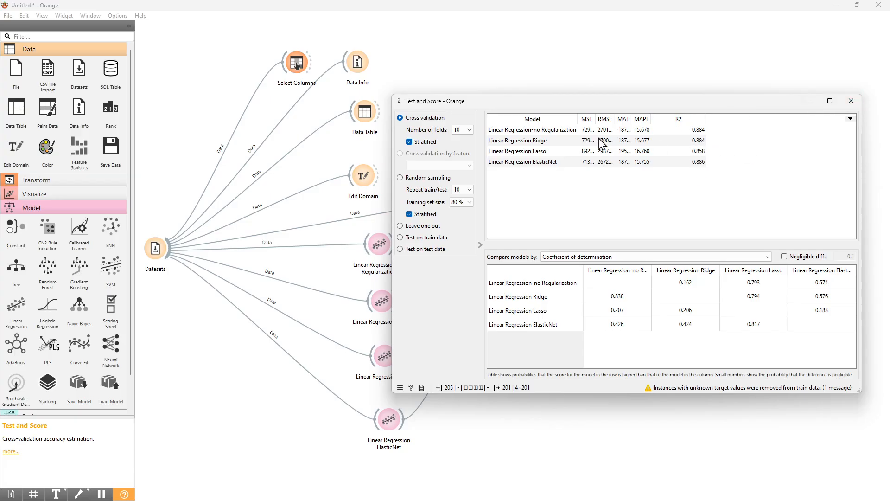
# Widen the RMSE column to read the models' full RMSE values and close Test and Score.
pyautogui.moveTo(614, 118); pyautogui.dragTo(632, 119)
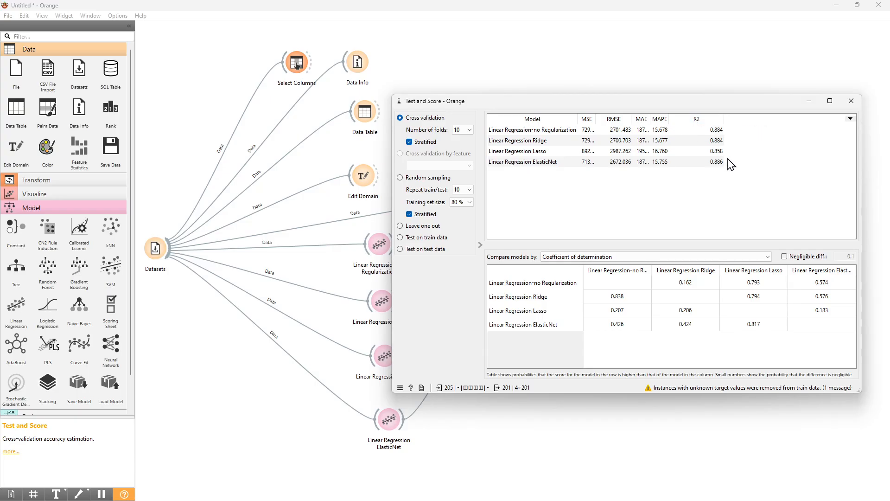
pyautogui.click(851, 101)
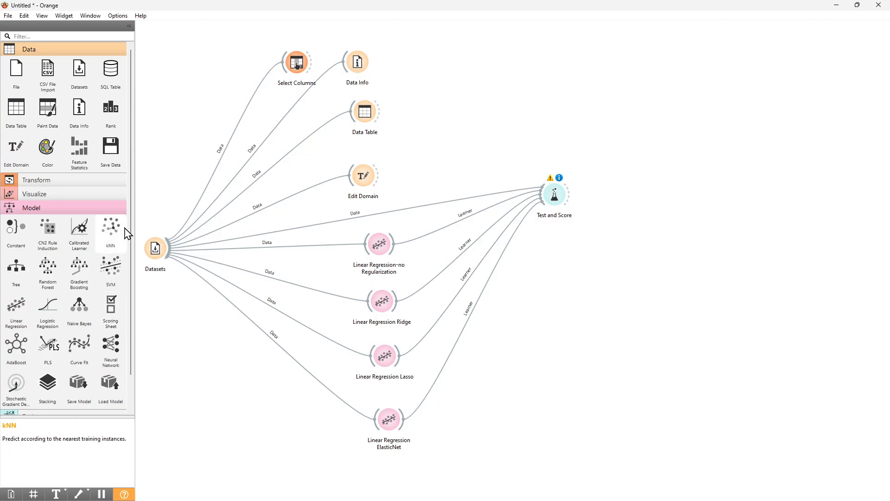
# Add a kNN widget below Linear Regression ElasticNet and connect it to Datasets and Test and Score.
pyautogui.moveTo(114, 230); pyautogui.dragTo(454, 441)
pyautogui.moveTo(404, 430); pyautogui.dragTo(407, 411)
pyautogui.moveTo(455, 438); pyautogui.dragTo(400, 456)
pyautogui.moveTo(173, 263)
pyautogui.mouseDown()
pyautogui.moveTo(207, 313)
pyautogui.moveTo(378, 455)
pyautogui.moveTo(402, 455)
pyautogui.mouseUp()
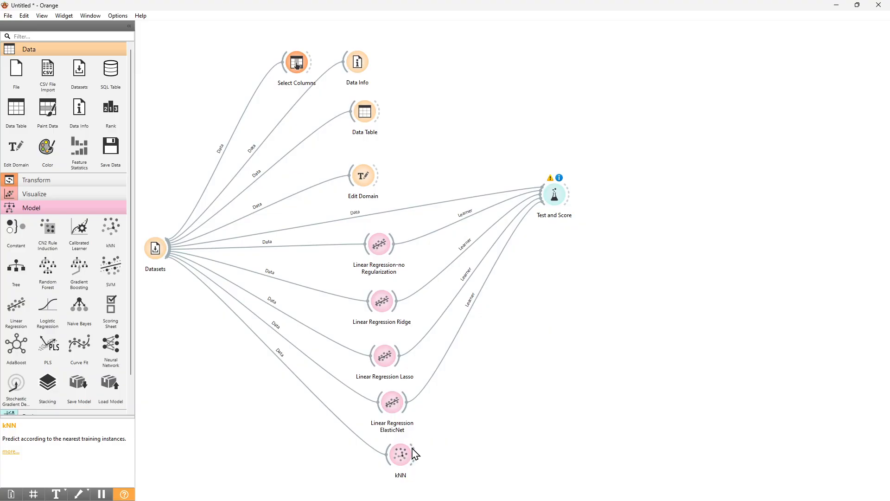
pyautogui.moveTo(413, 454)
pyautogui.mouseDown()
pyautogui.moveTo(537, 254)
pyautogui.moveTo(557, 199)
pyautogui.mouseUp()
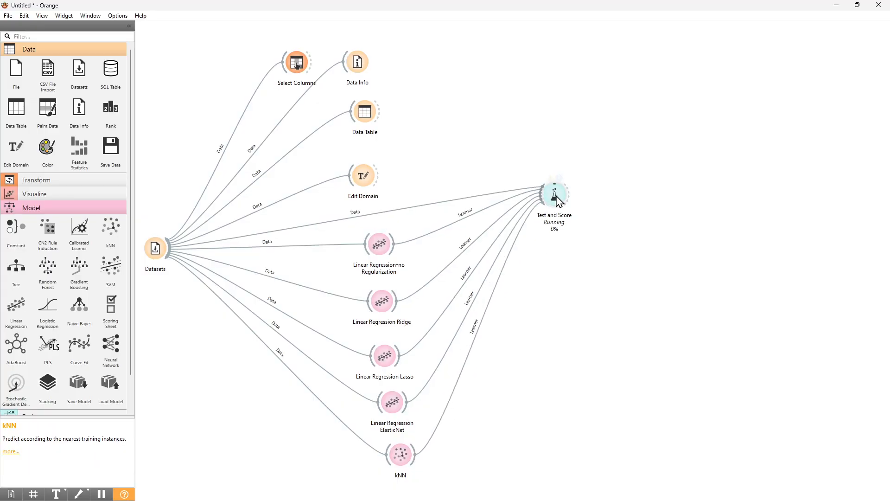
# Examine the kNN widget's number of neighbors, metric and weight options and close its settings.
pyautogui.doubleClick(402, 456)
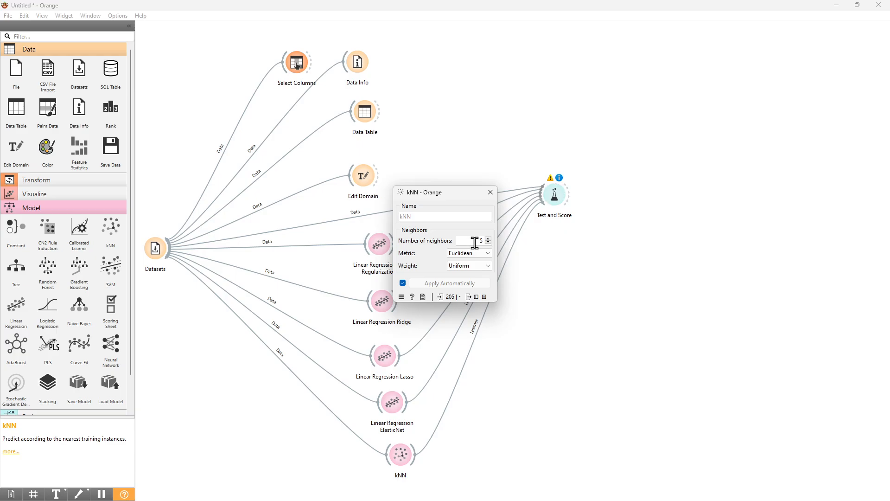
pyautogui.click(465, 267)
pyautogui.click(427, 271)
pyautogui.click(490, 192)
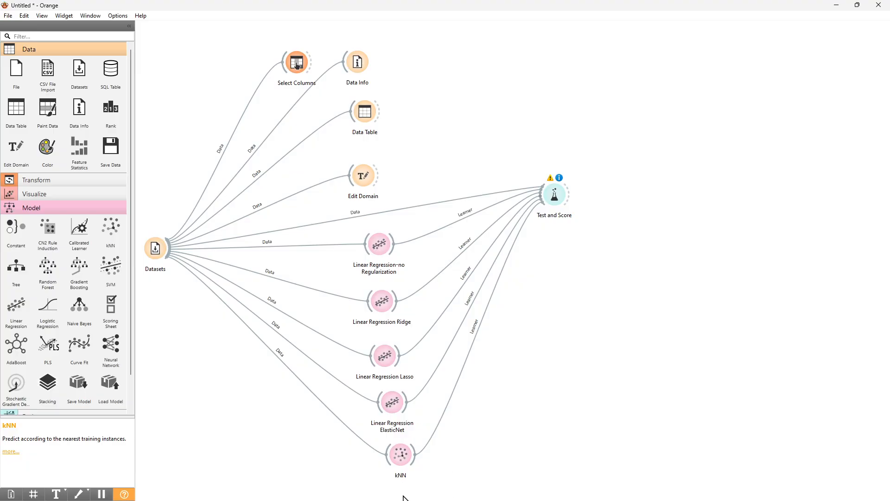
pyautogui.doubleClick(402, 455)
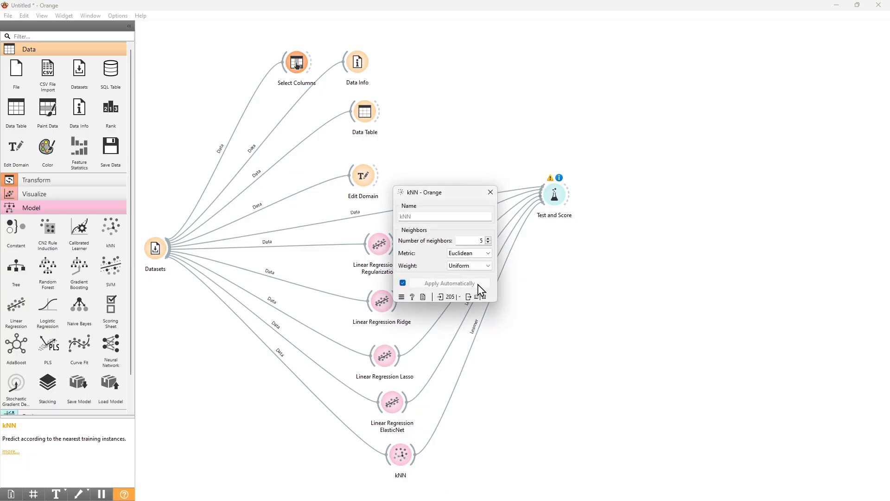
pyautogui.click(490, 193)
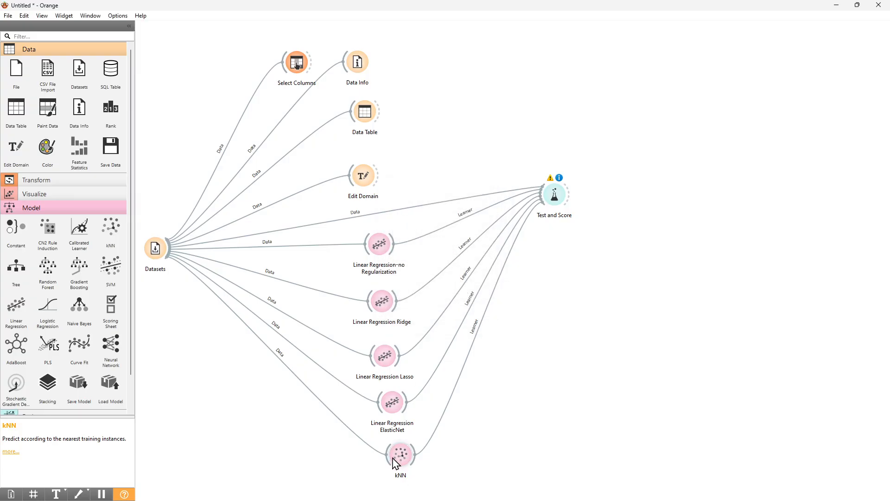
pyautogui.click(401, 454)
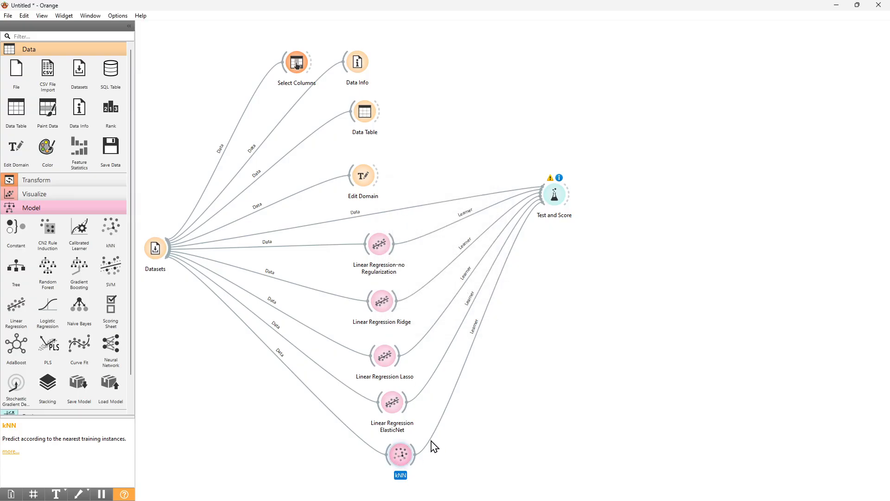
pyautogui.doubleClick(410, 461)
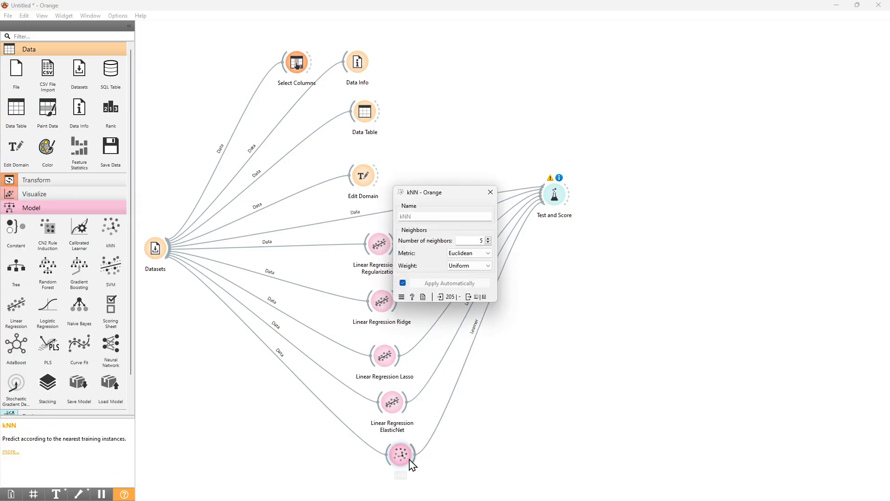
pyautogui.click(490, 193)
# Compare the kNN scores with those of the four linear regression models in Test and Score and close it.
pyautogui.doubleClick(555, 195)
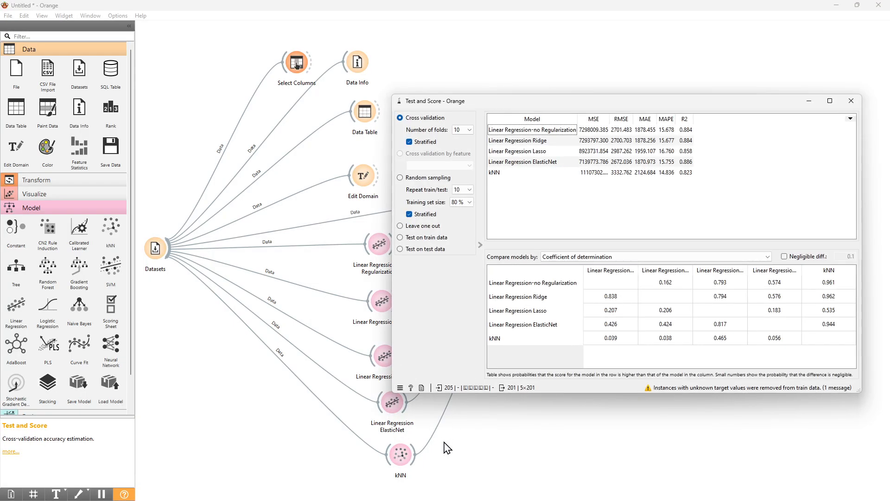
pyautogui.click(851, 100)
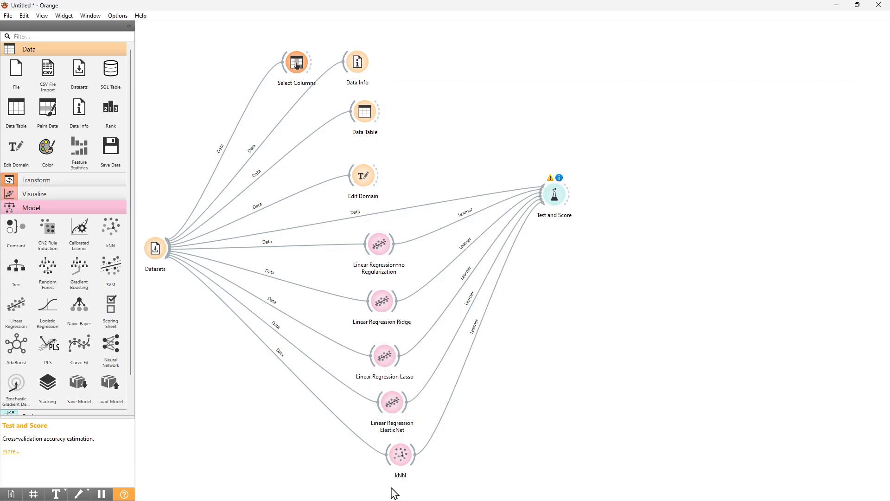
pyautogui.doubleClick(555, 196)
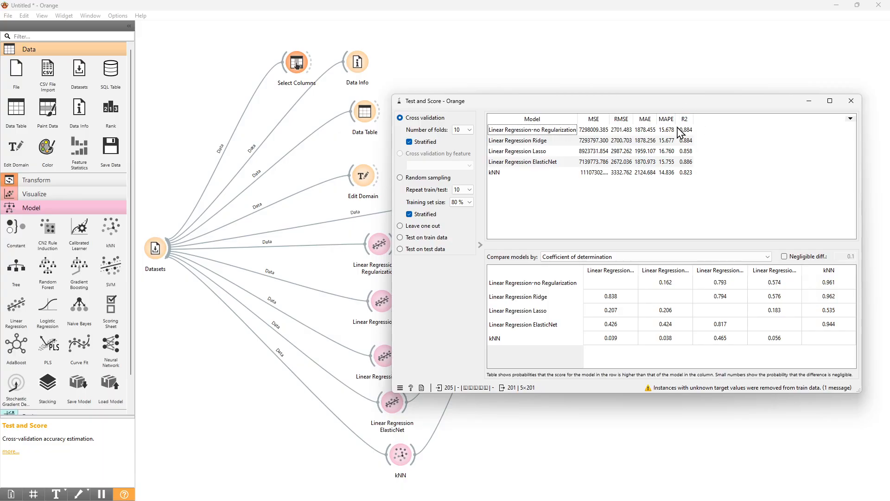
pyautogui.click(852, 101)
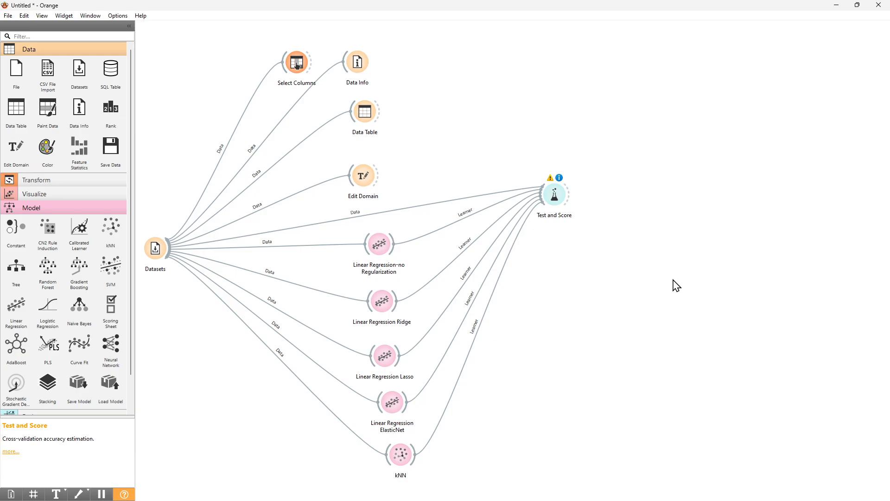